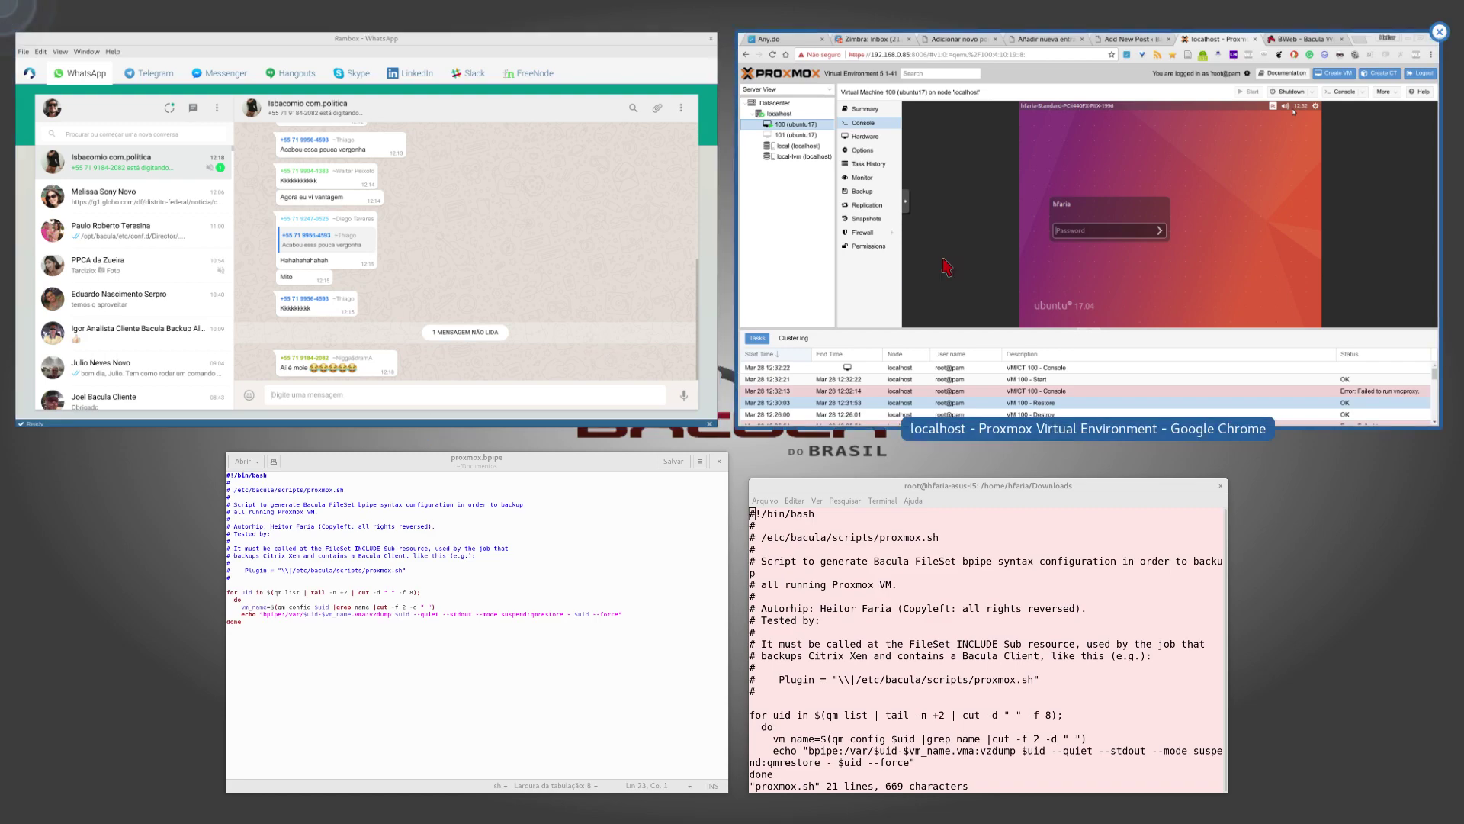
Maximize the Proxmox window to show restored VM 100 running at the Ubuntu 17.04 login.
click(950, 263)
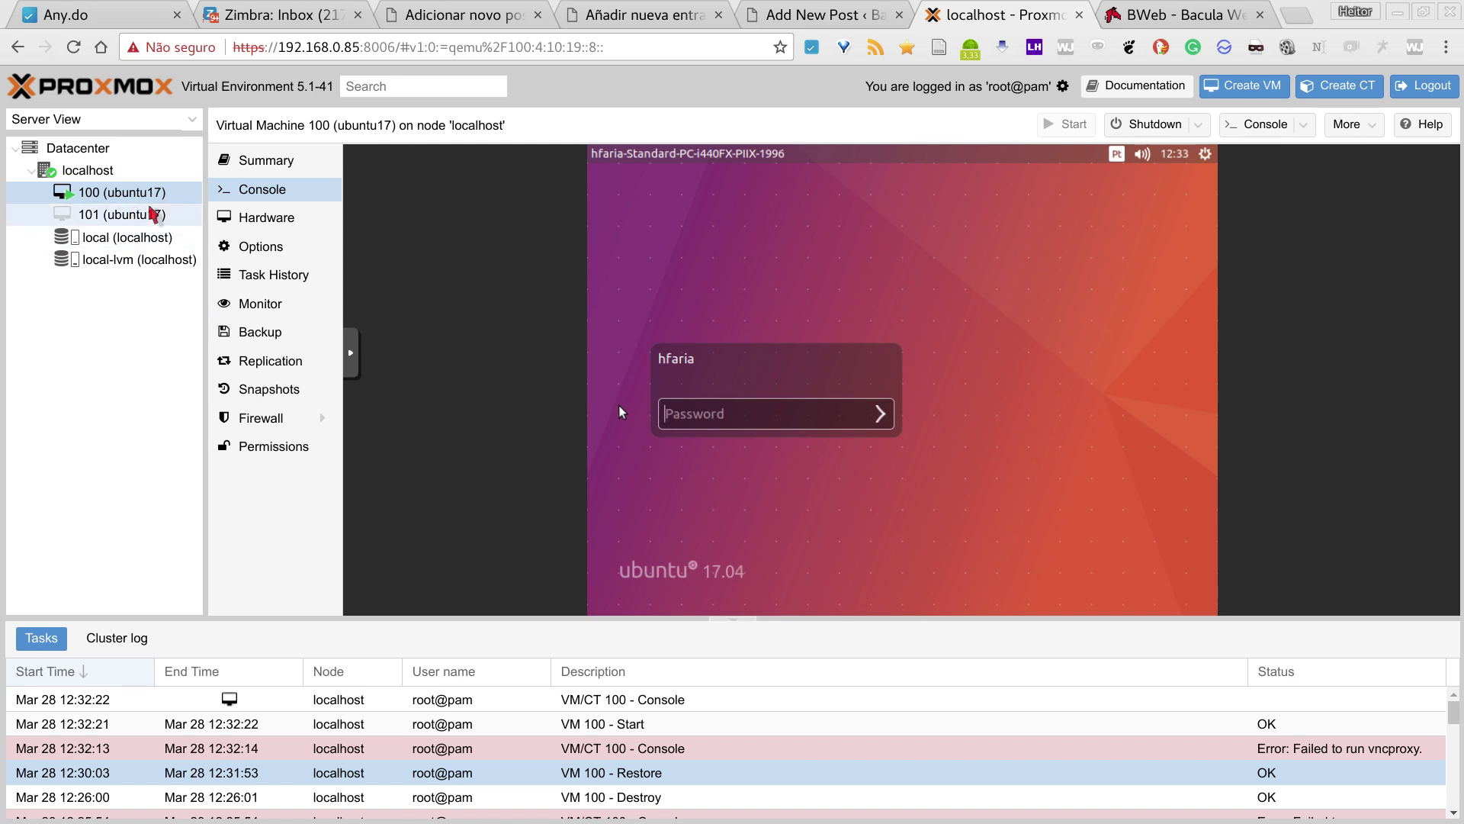
In BWeb's Jobs > Defined Jobs, run the BackupProxmox job.
click(827, 11)
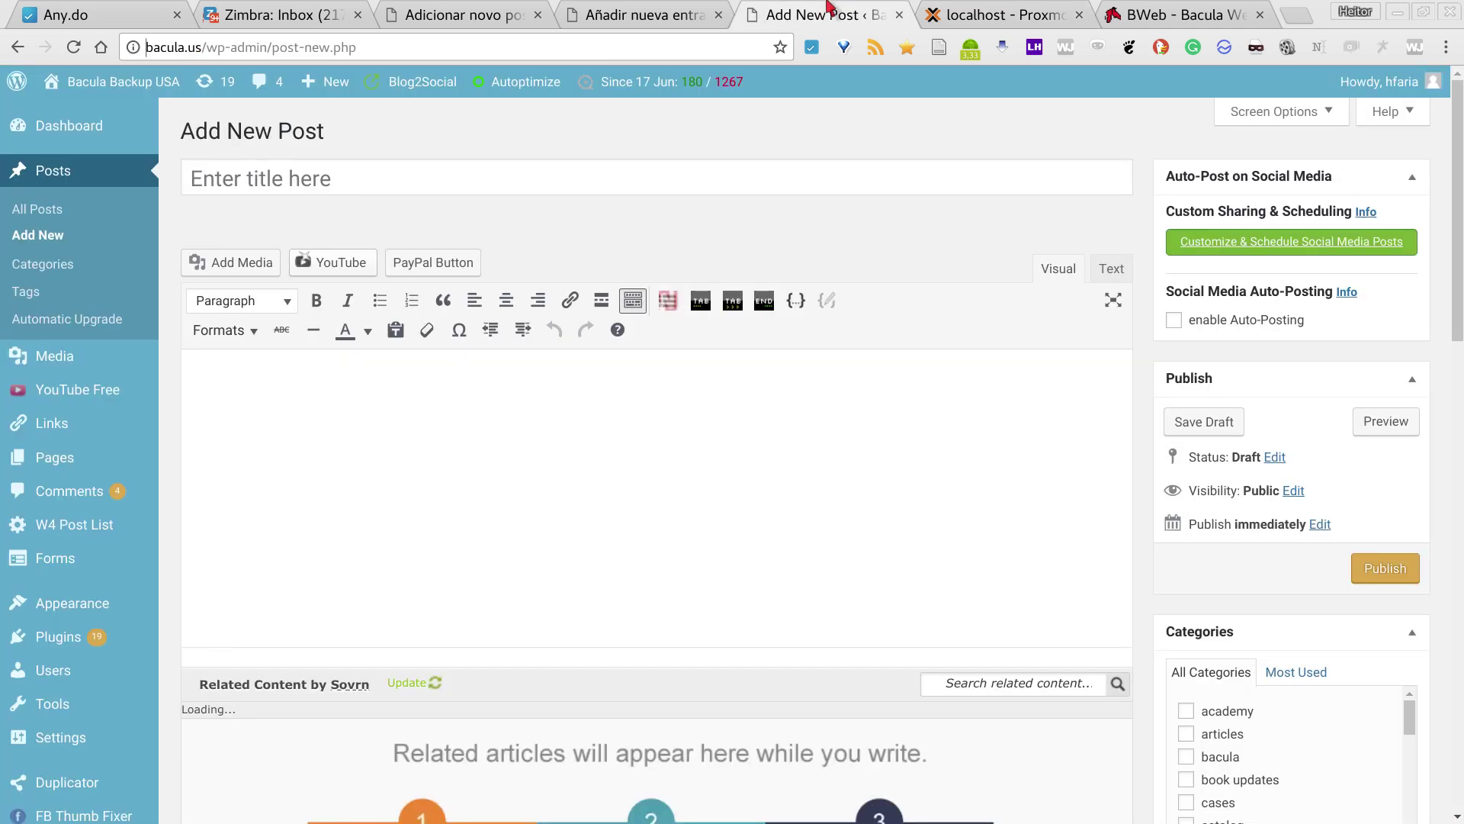
click(1005, 13)
click(1175, 14)
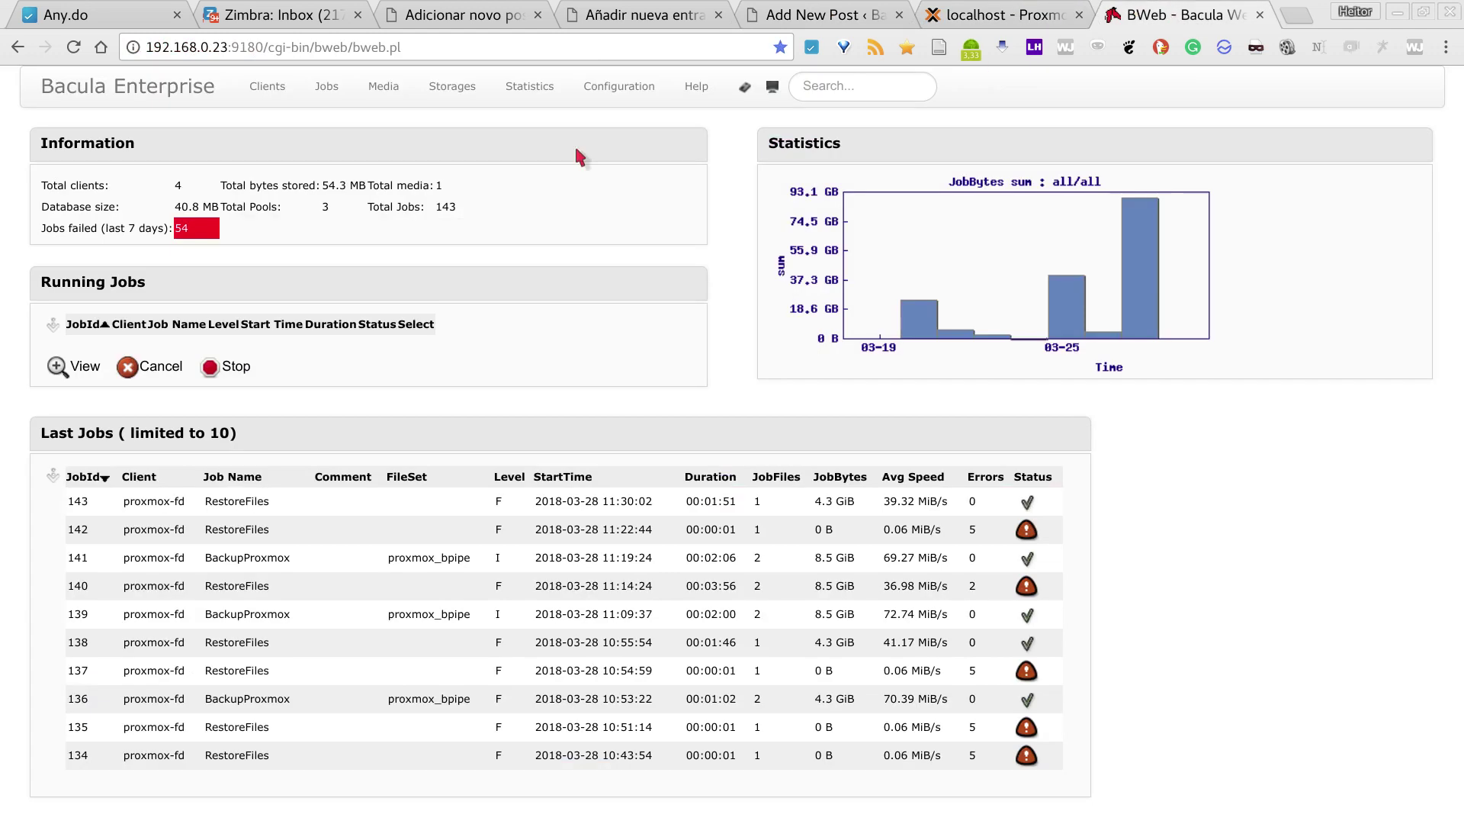
click(328, 87)
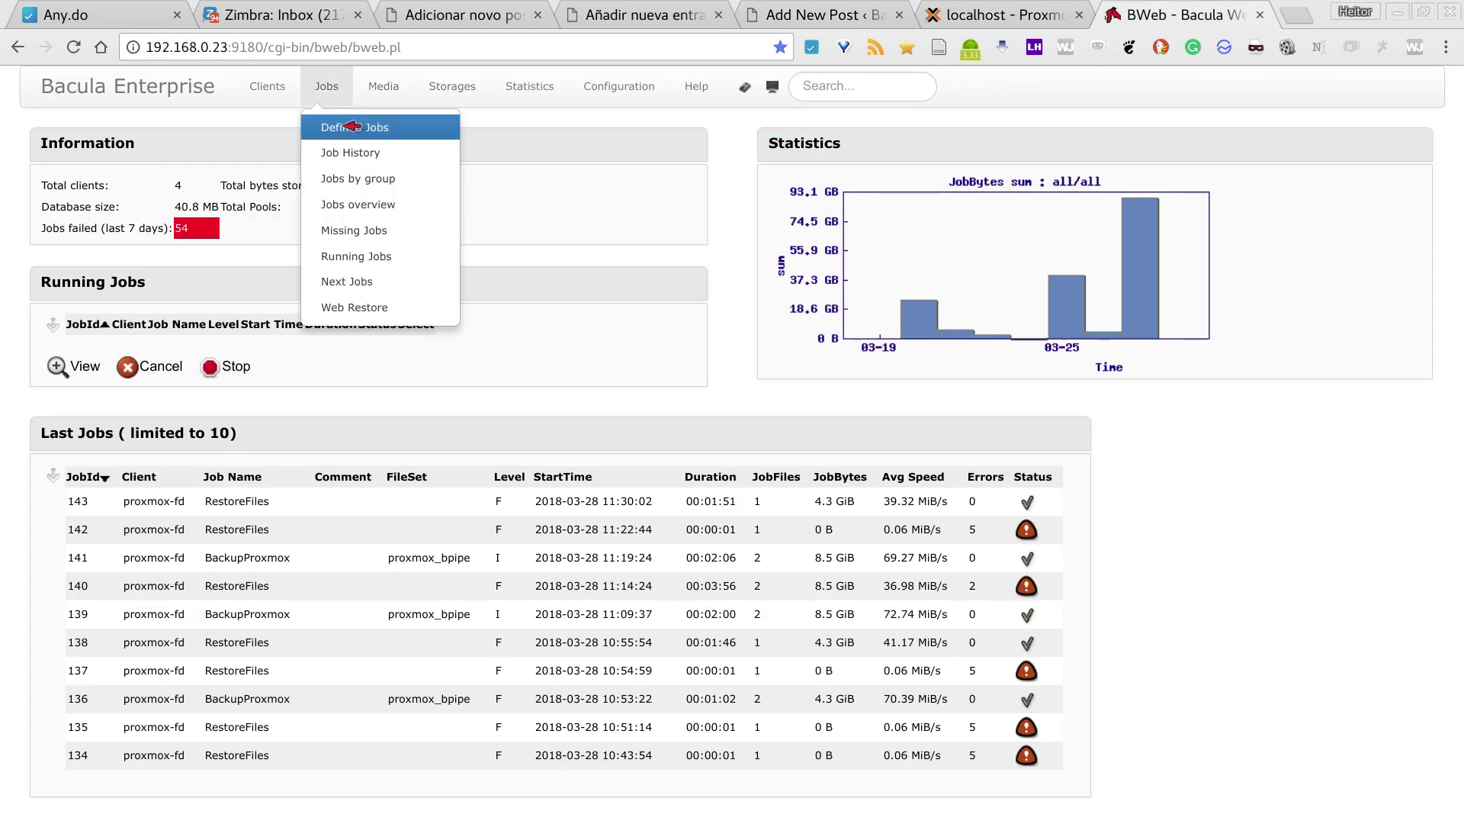
click(341, 120)
click(369, 312)
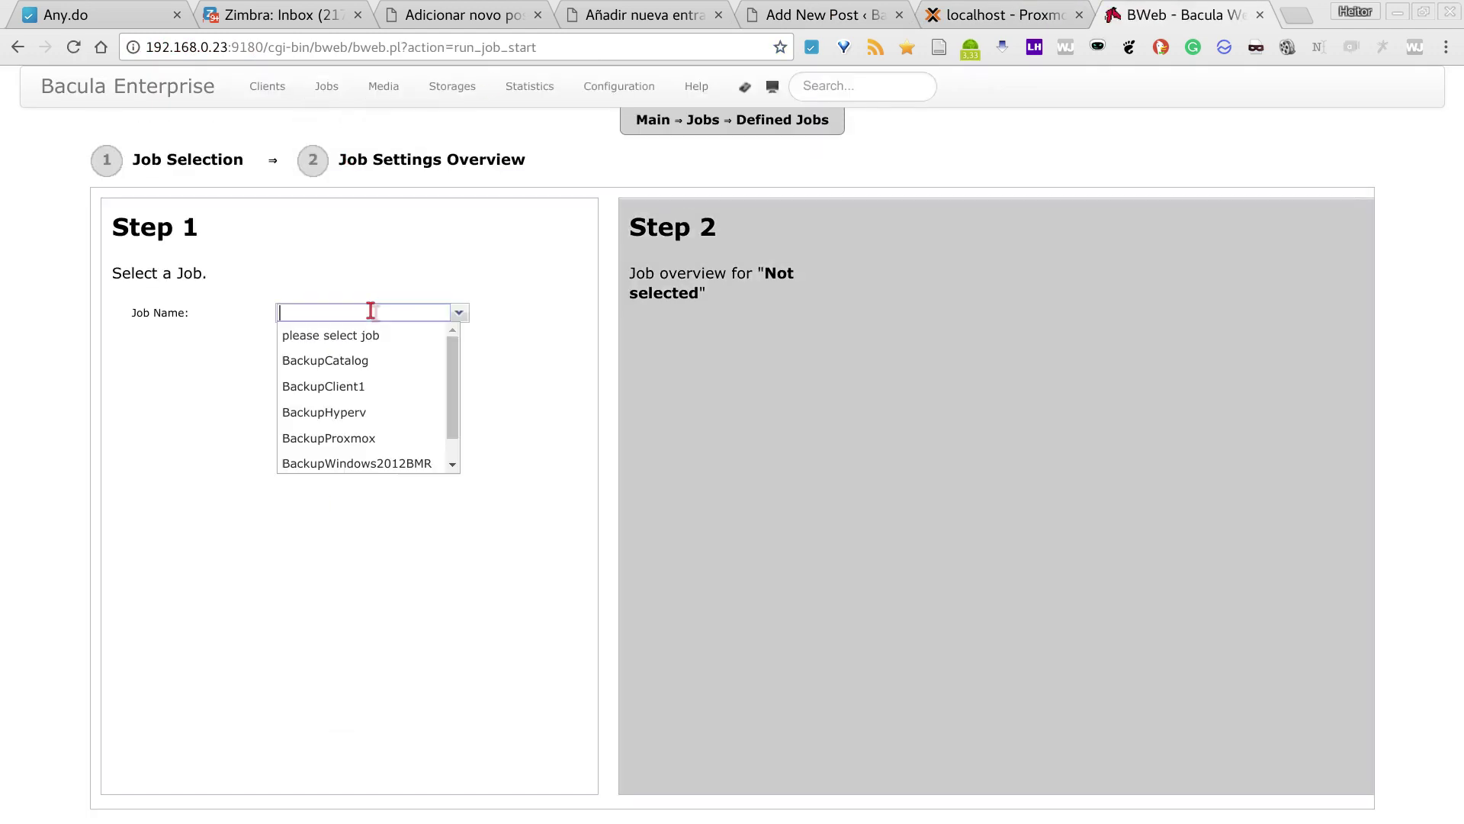
click(386, 438)
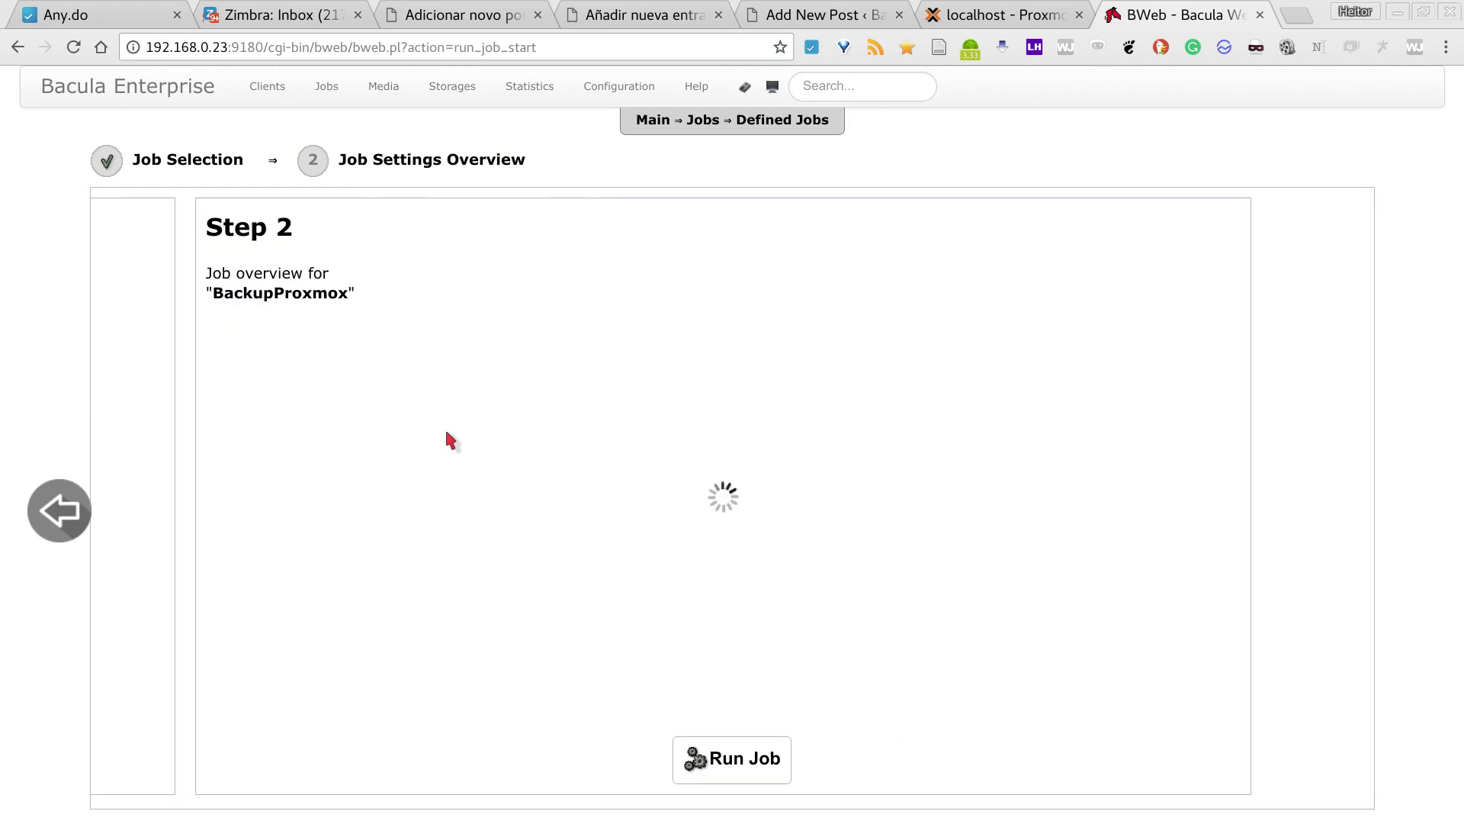
click(669, 772)
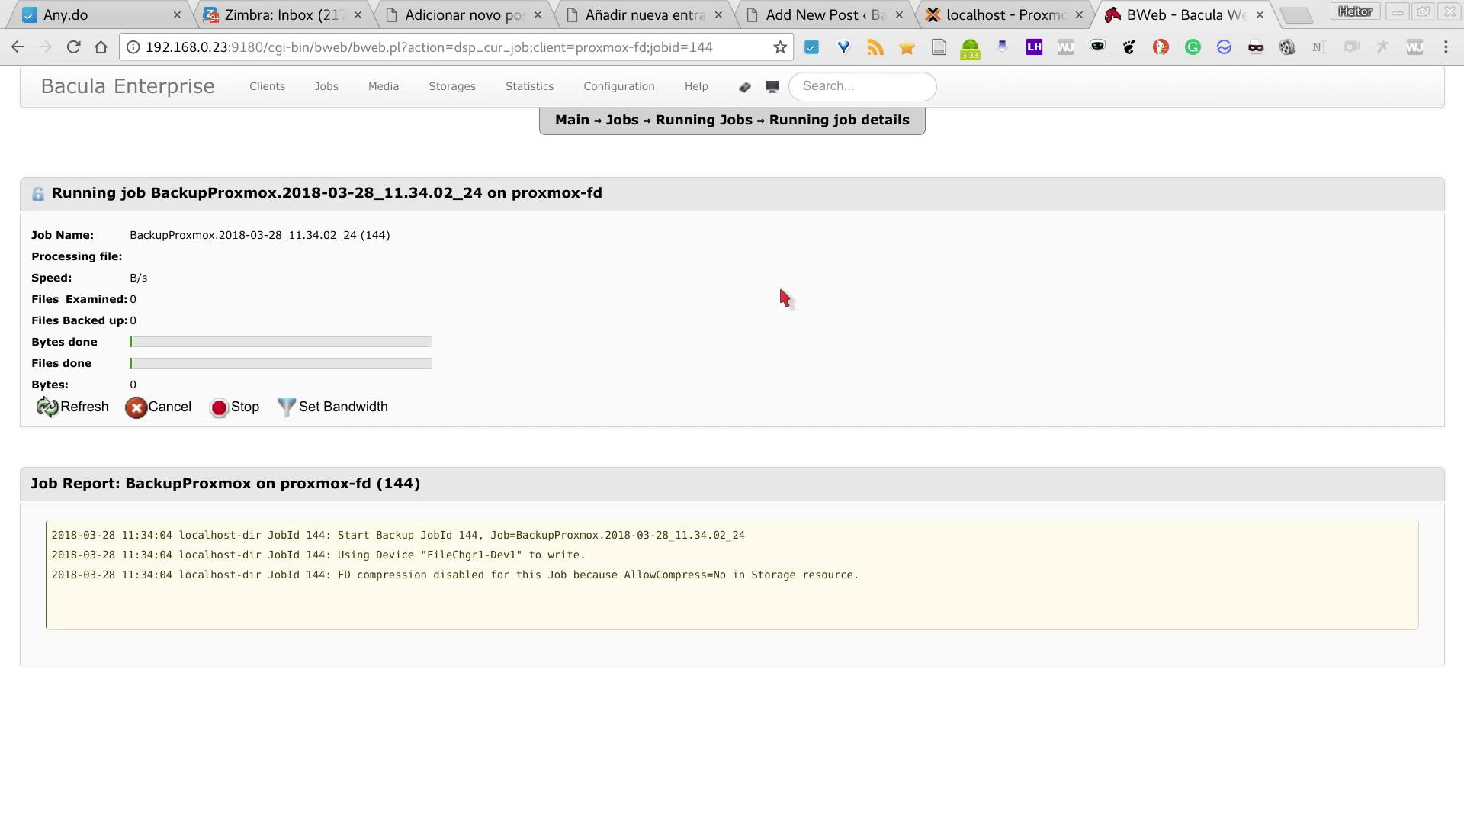
Refresh job 144 until it is writing /var/100-ubuntu17.vma, then show all open windows.
click(79, 405)
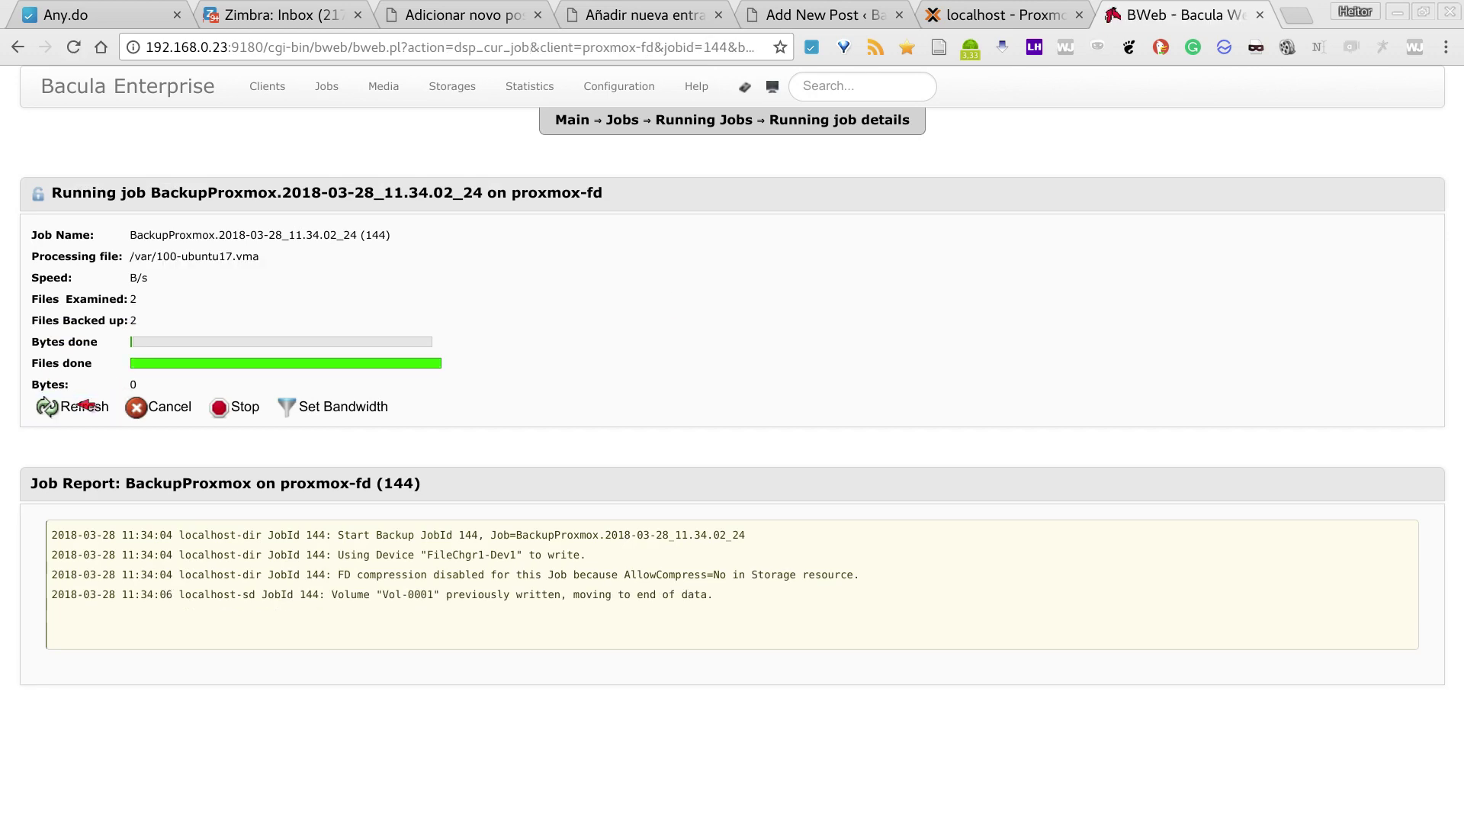
click(79, 405)
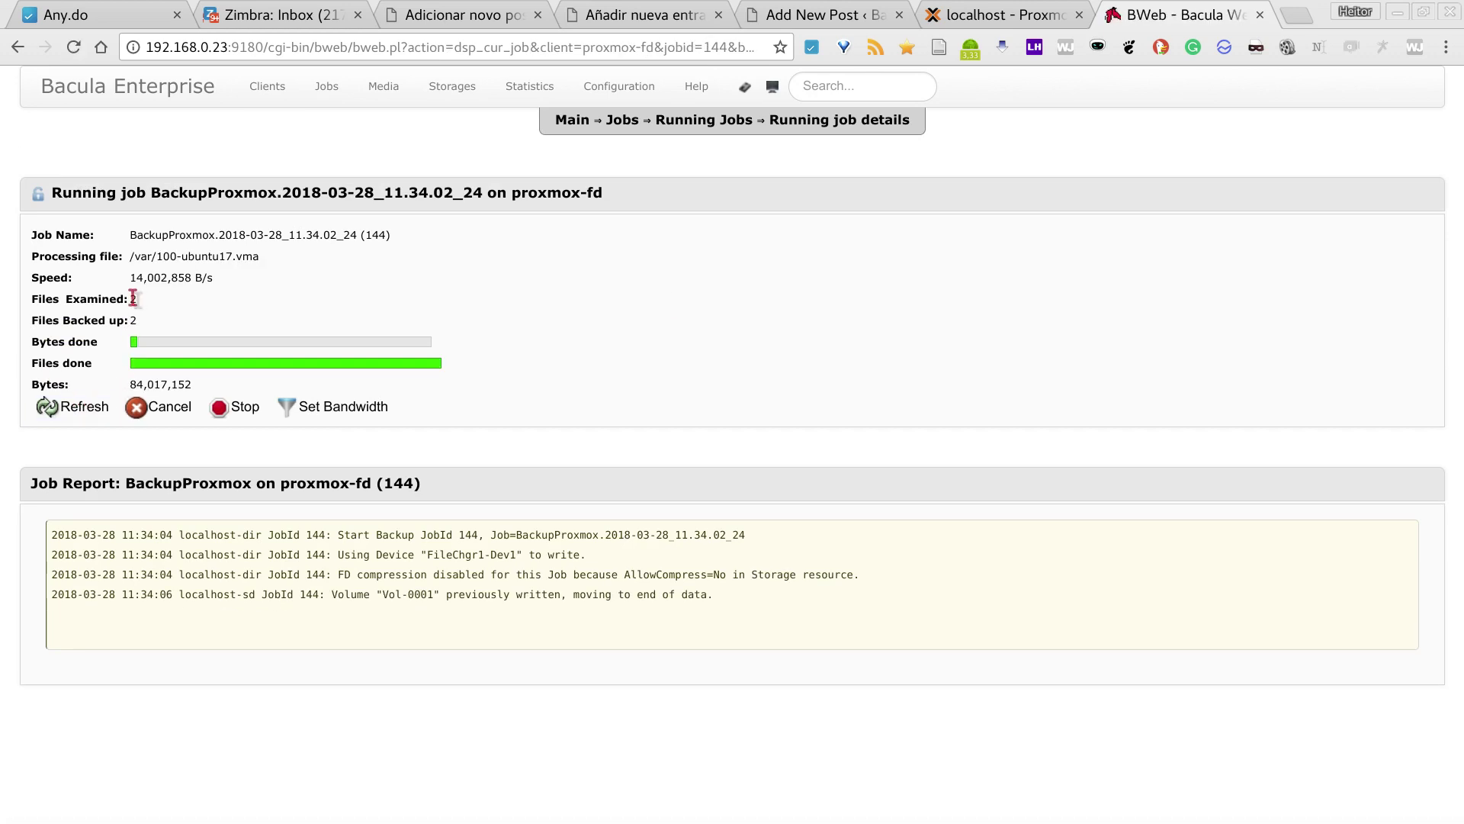
click(83, 408)
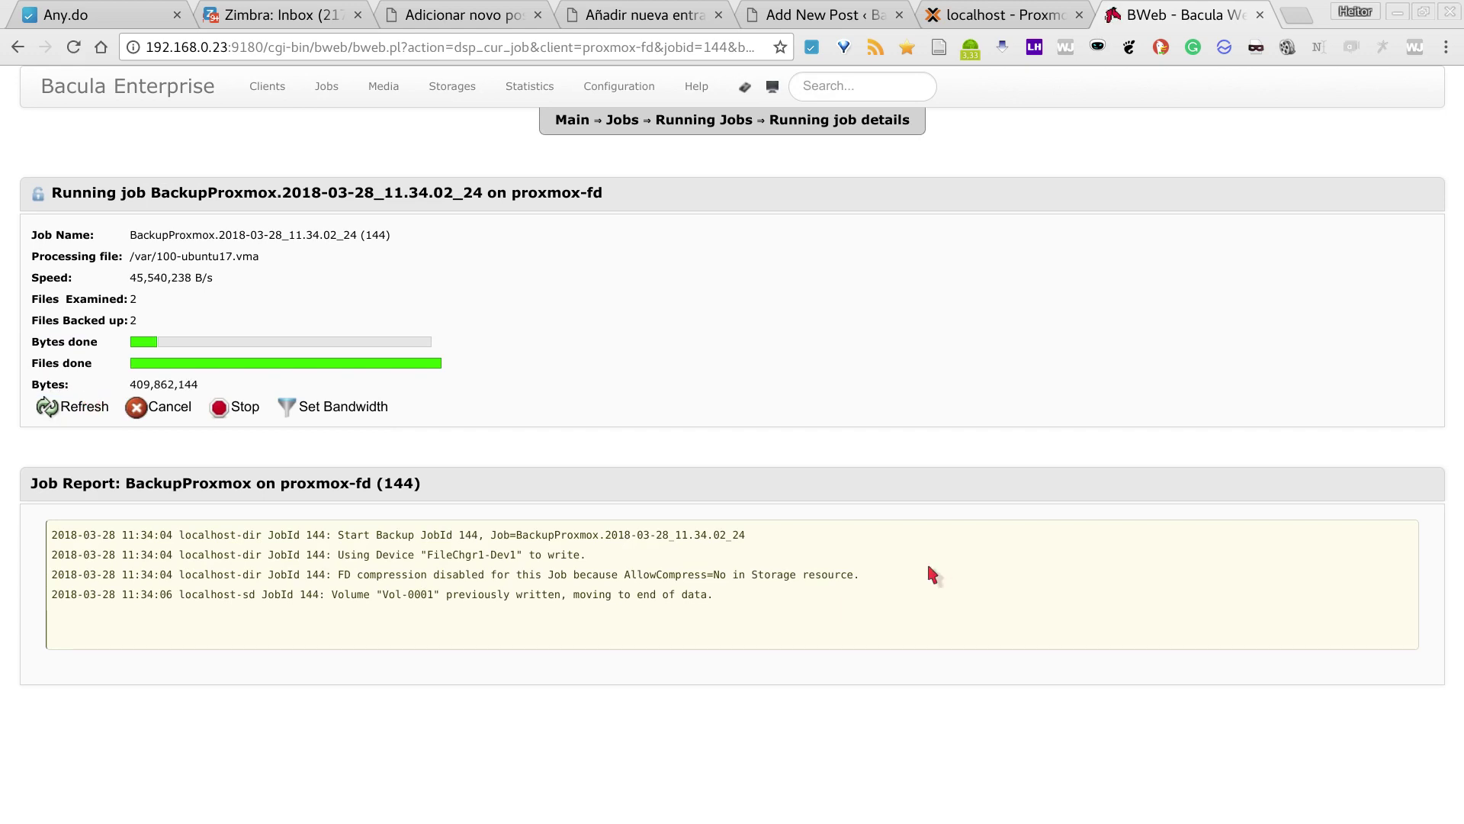
key(super)
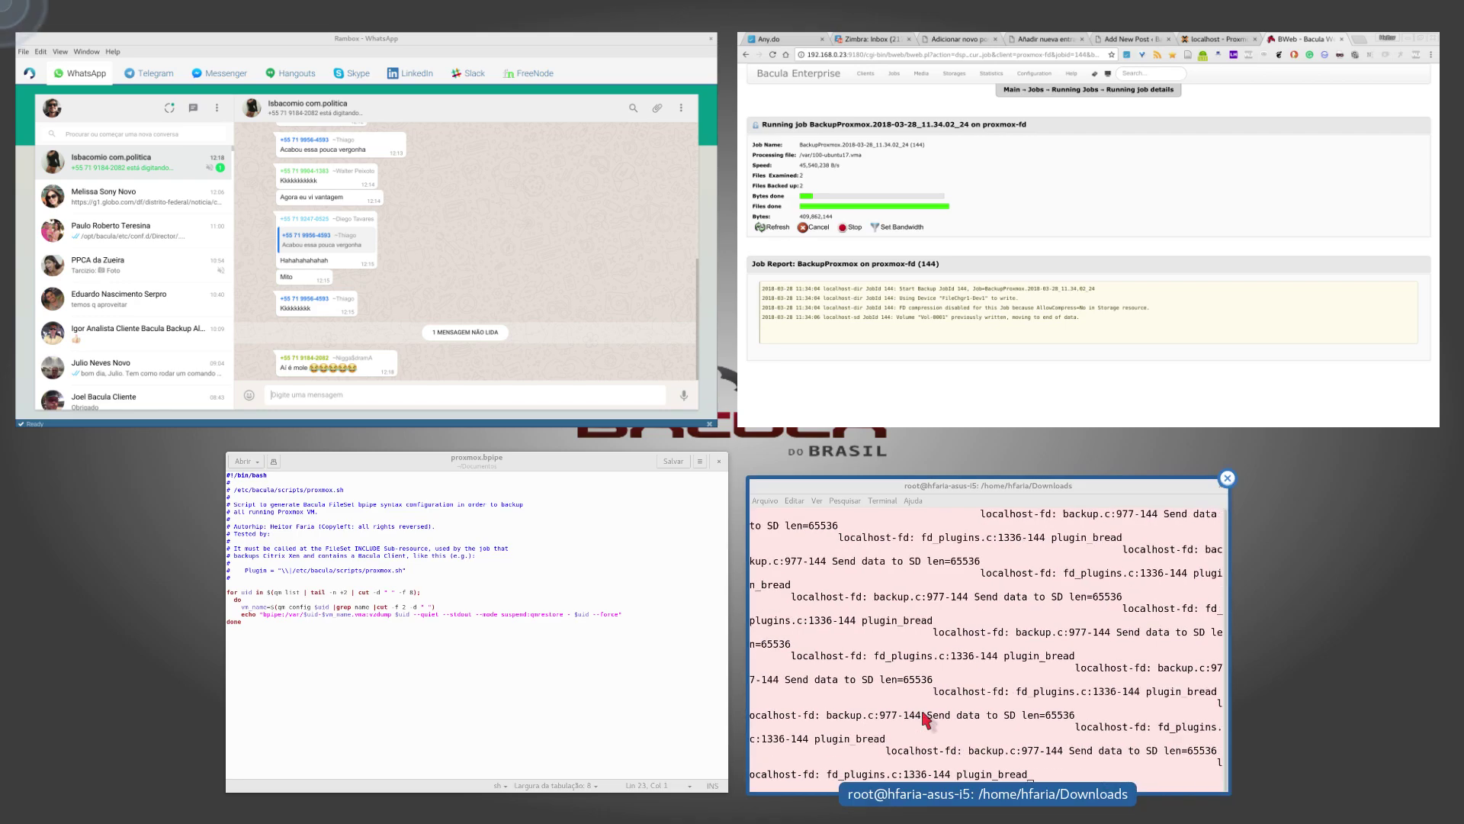
In a new terminal tab, ssh as root to 192.168.0.85, accepting the host key.
click(984, 691)
key(ctrl+shift+t)
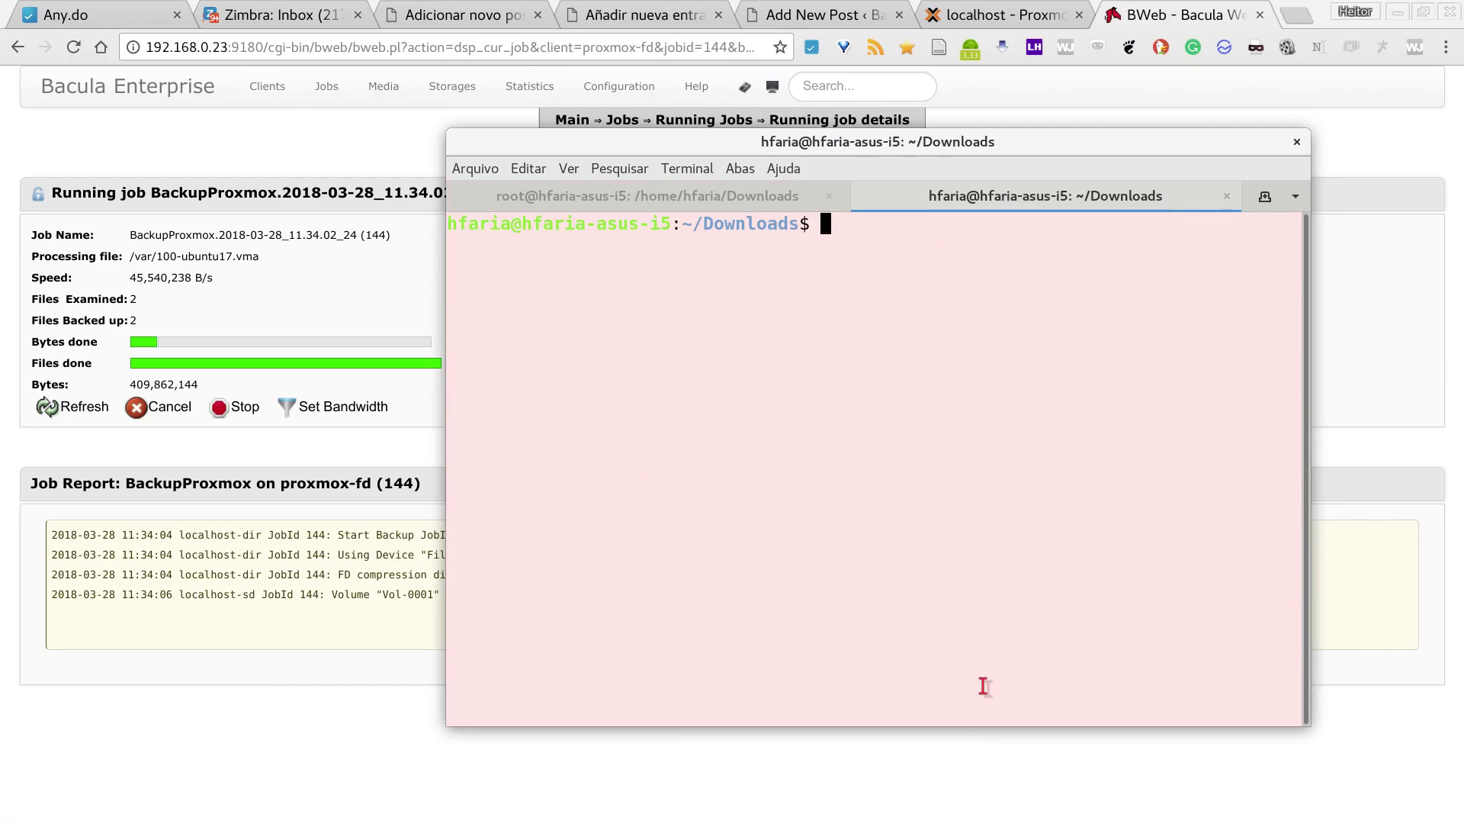
text(sudo)
key(BackSpace)
key(BackSpace)
key(BackSpace)
key(BackSpace)
key(BackSpace)
key(ctrl+r)
text(sssh)
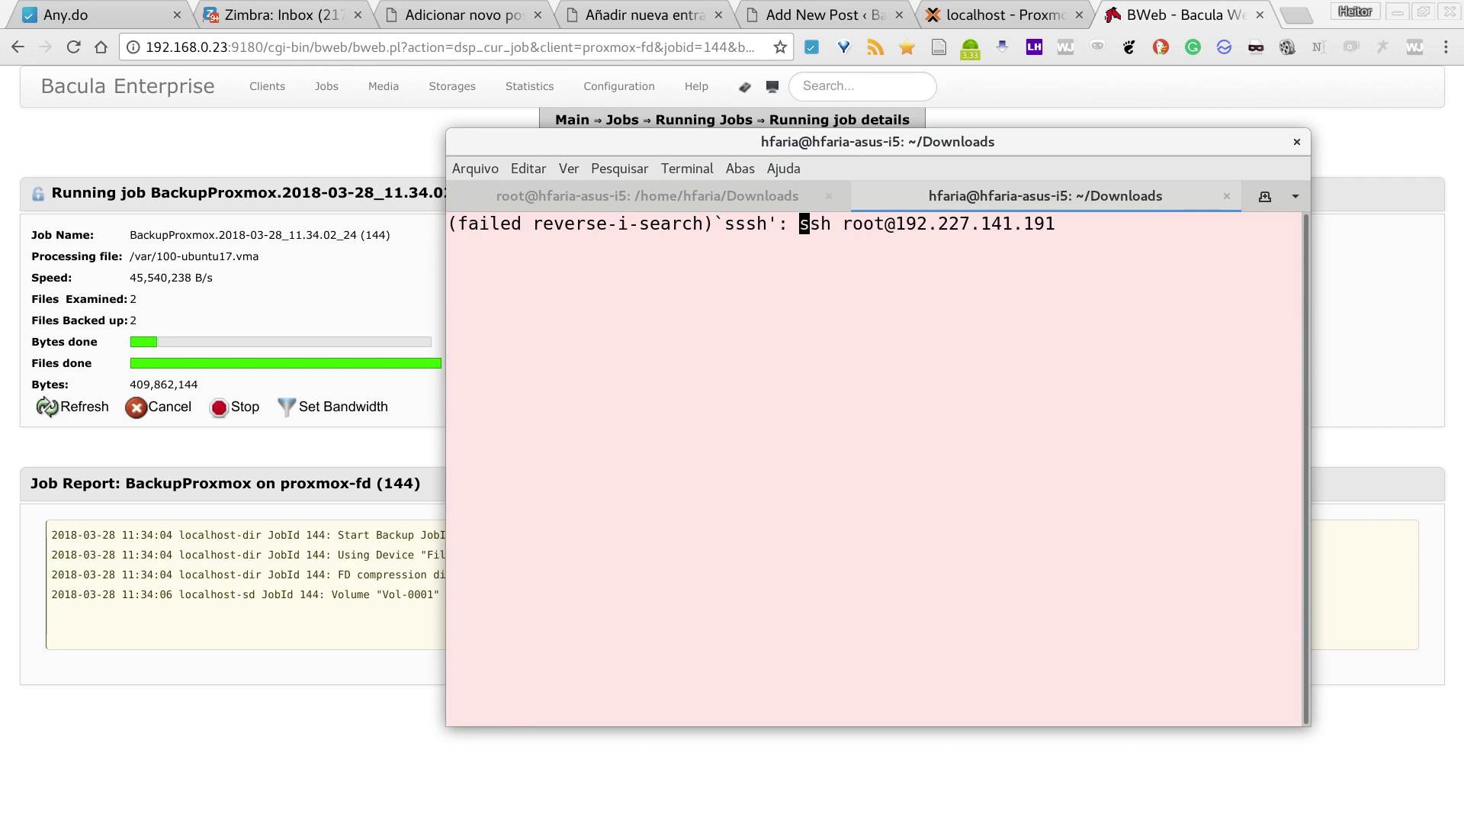
key(End)
key(BackSpace)
key(BackSpace)
key(BackSpace)
key(BackSpace)
key(BackSpace)
key(BackSpace)
key(BackSpace)
key(BackSpace)
key(BackSpace)
key(BackSpace)
key(BackSpace)
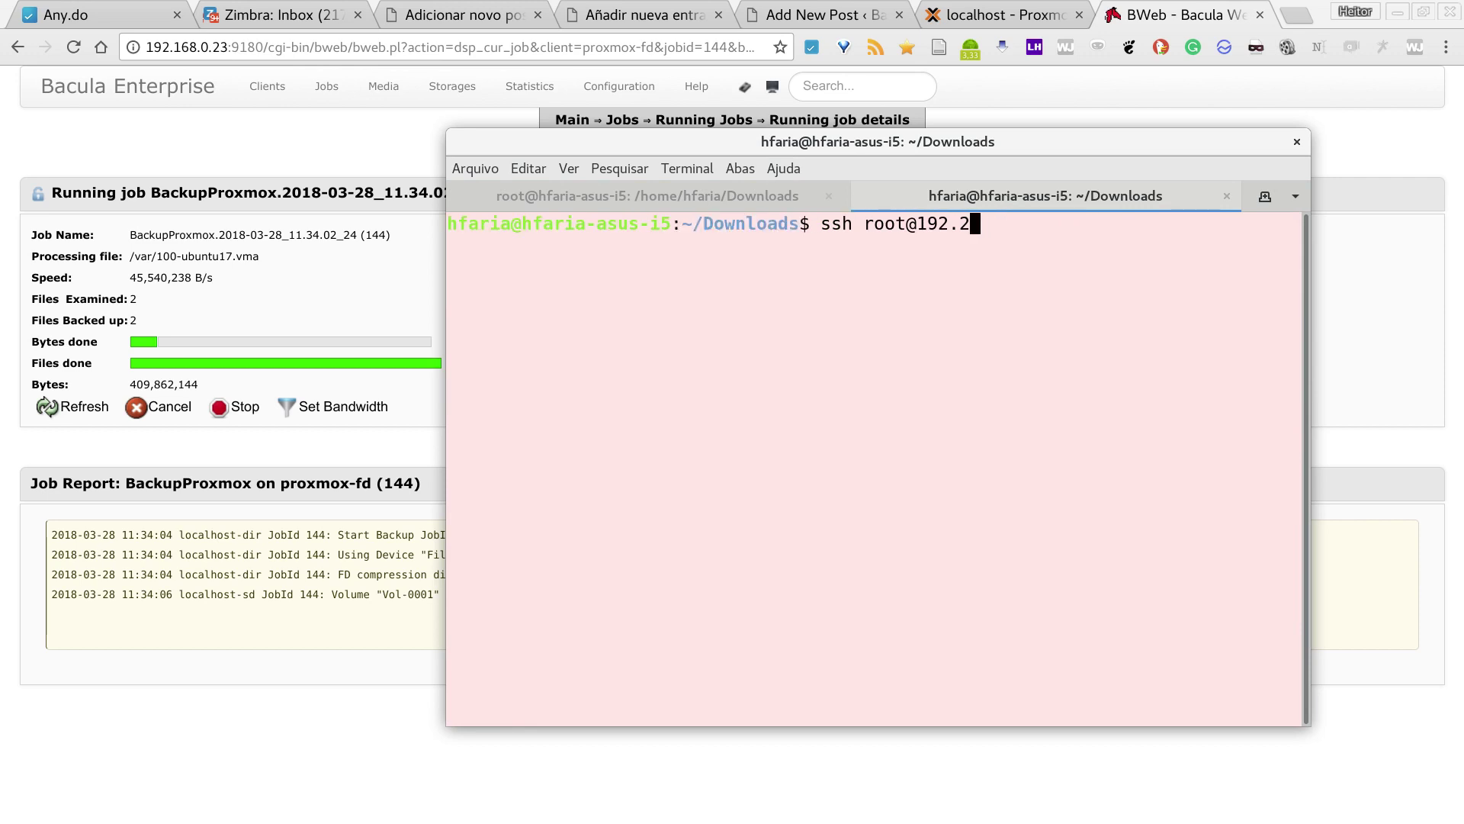
text(168.0.85)
key(Return)
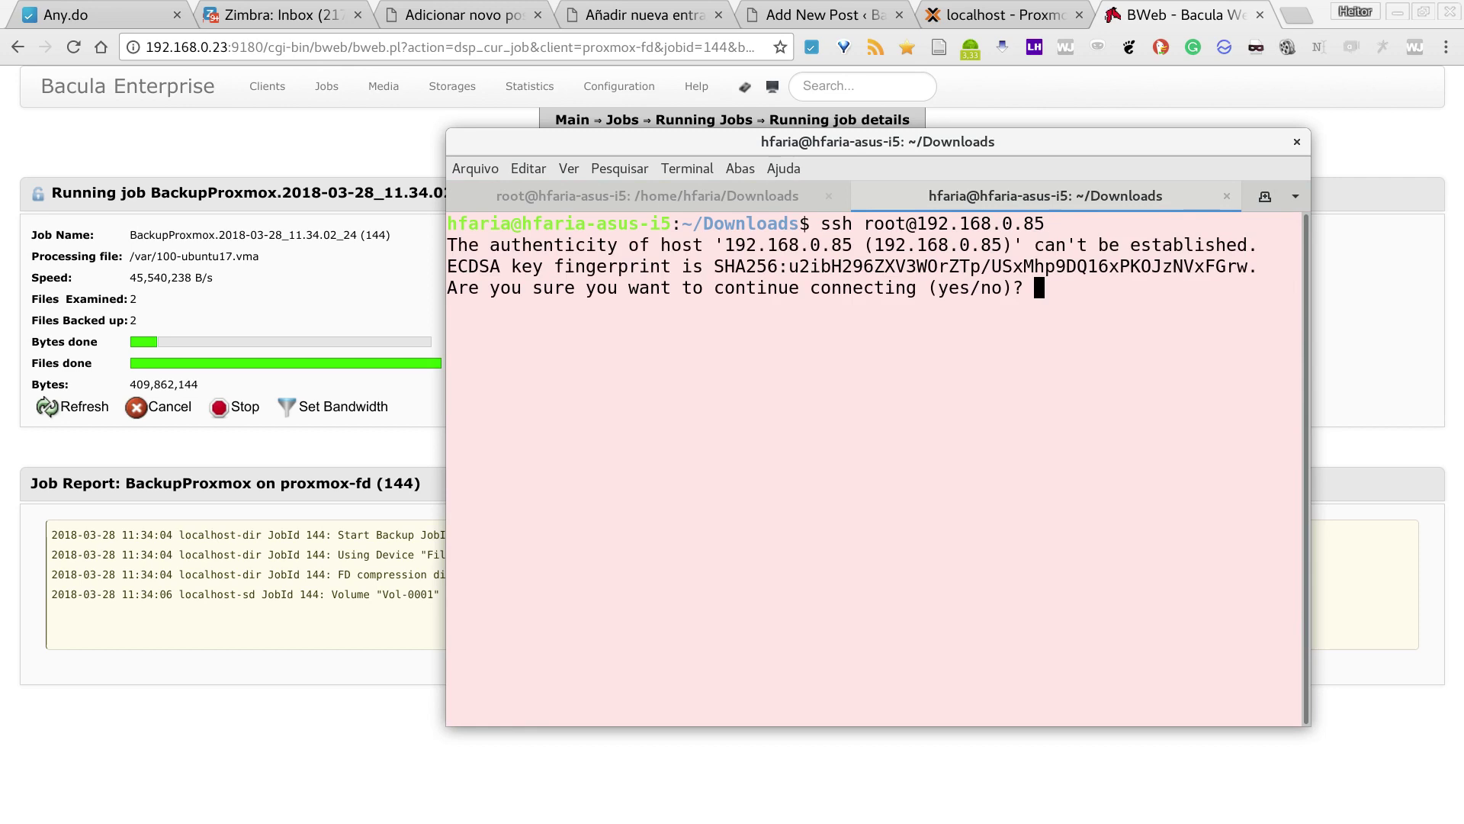
text(yes)
key(Return)
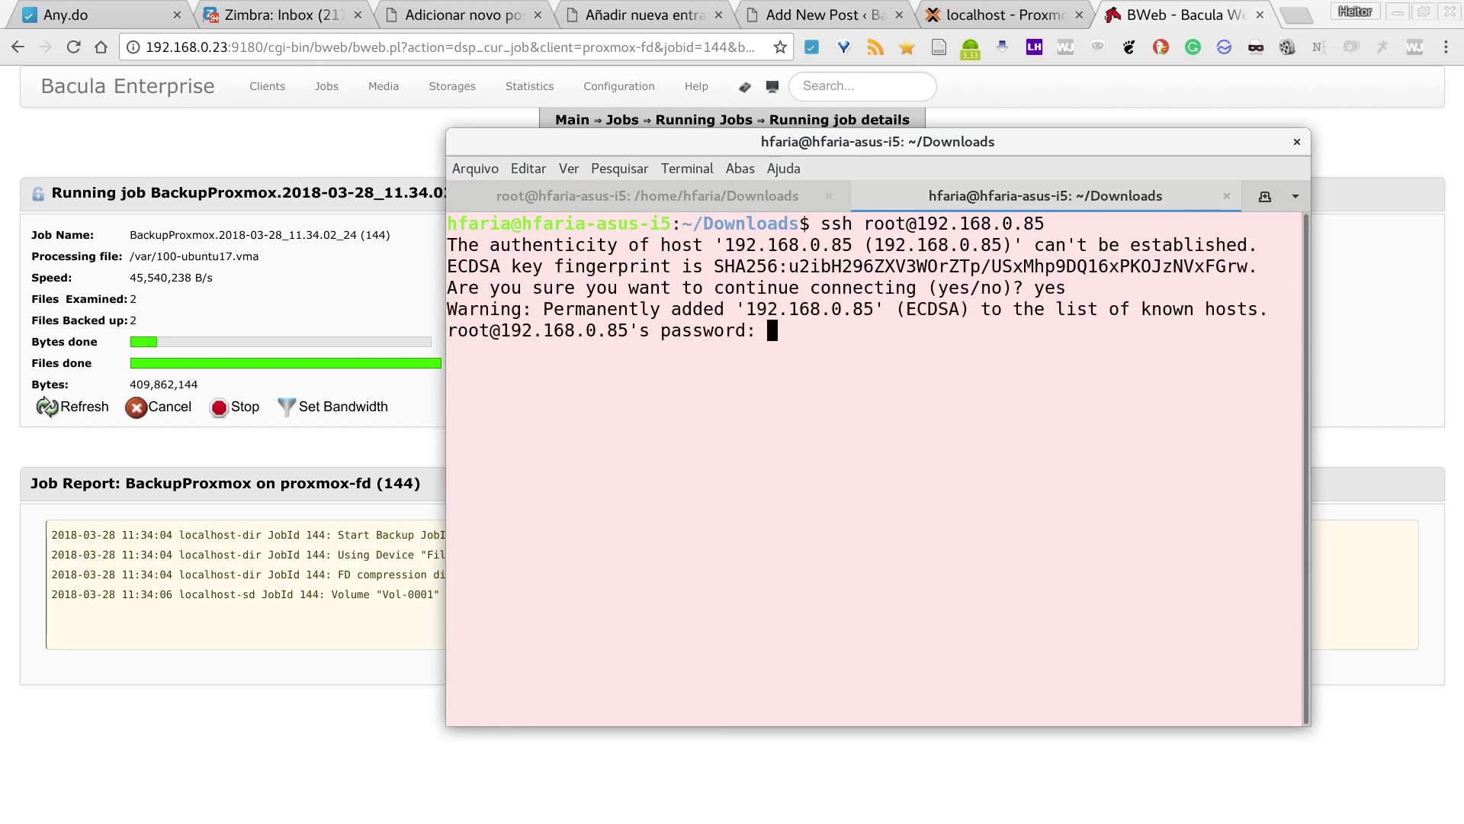
key(Return)
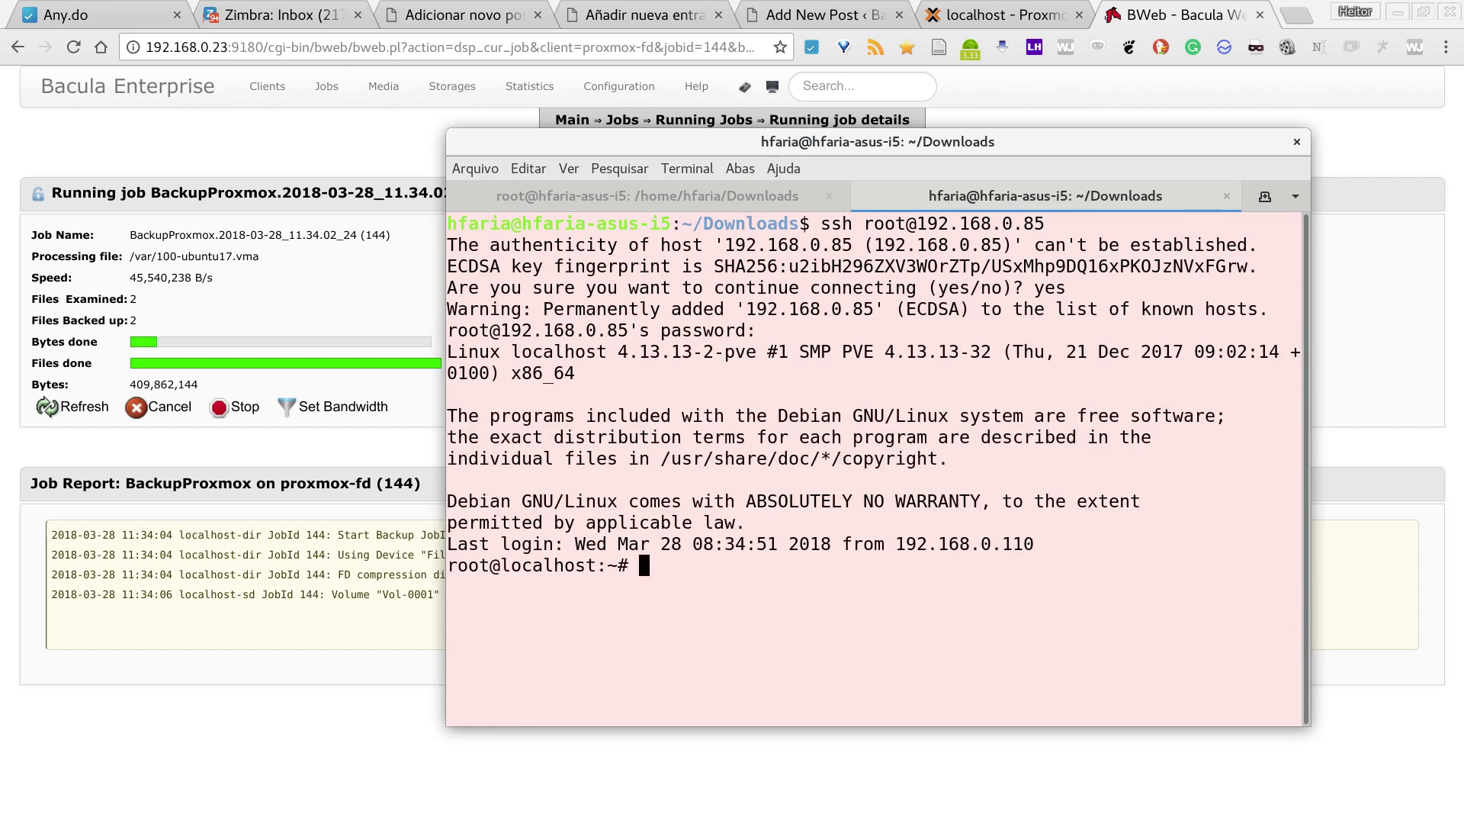
Open the /opt/bacula/scripts directory in vi, then quit.
key(ctrl+l)
text(vi /opt)
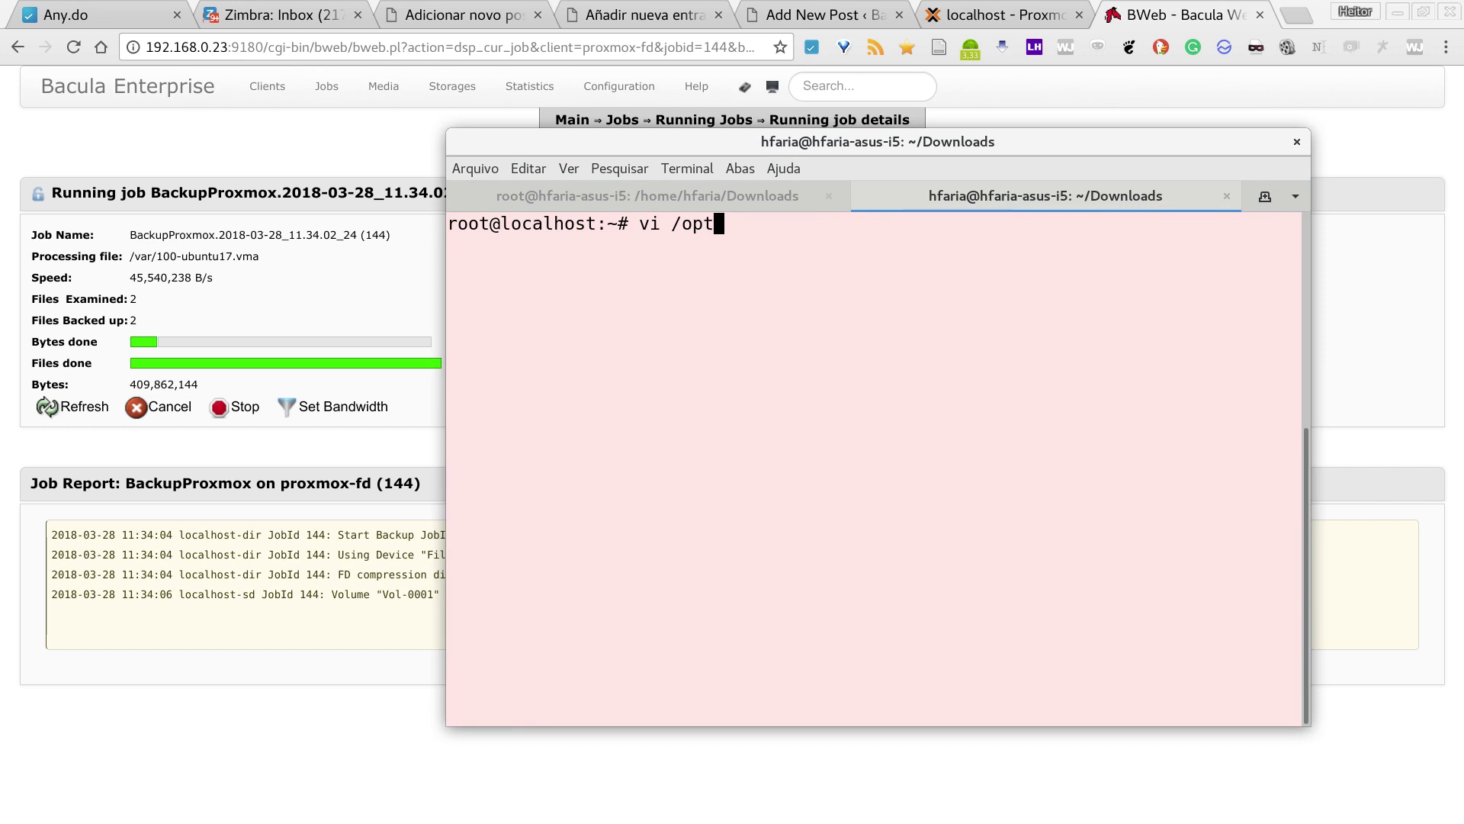
text(/bac)
key(Tab)
text(scr54ip)
key(BackSpace)
key(BackSpace)
key(BackSpace)
key(BackSpace)
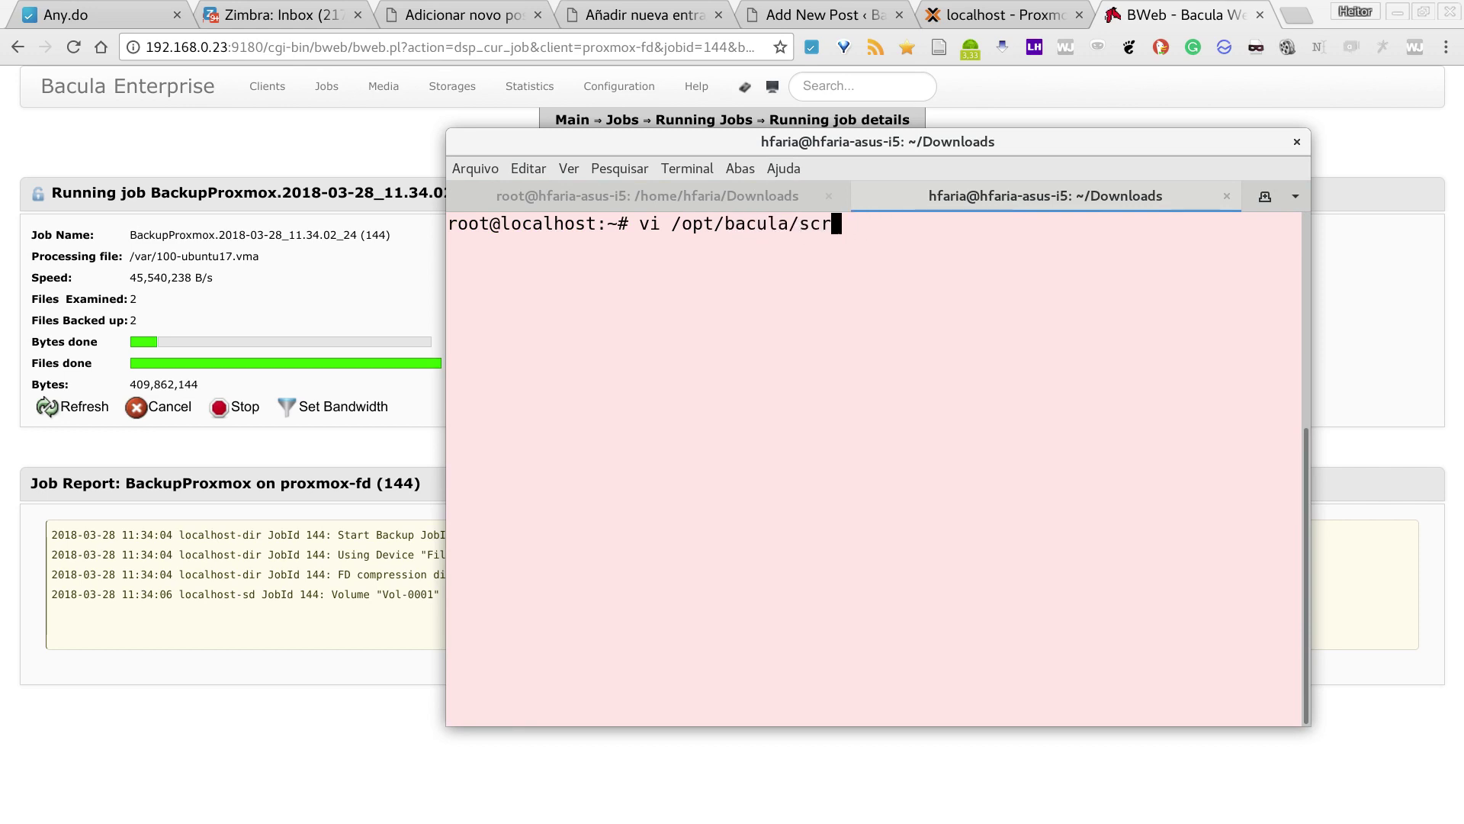
key(Tab)
key(Return)
text(:q)
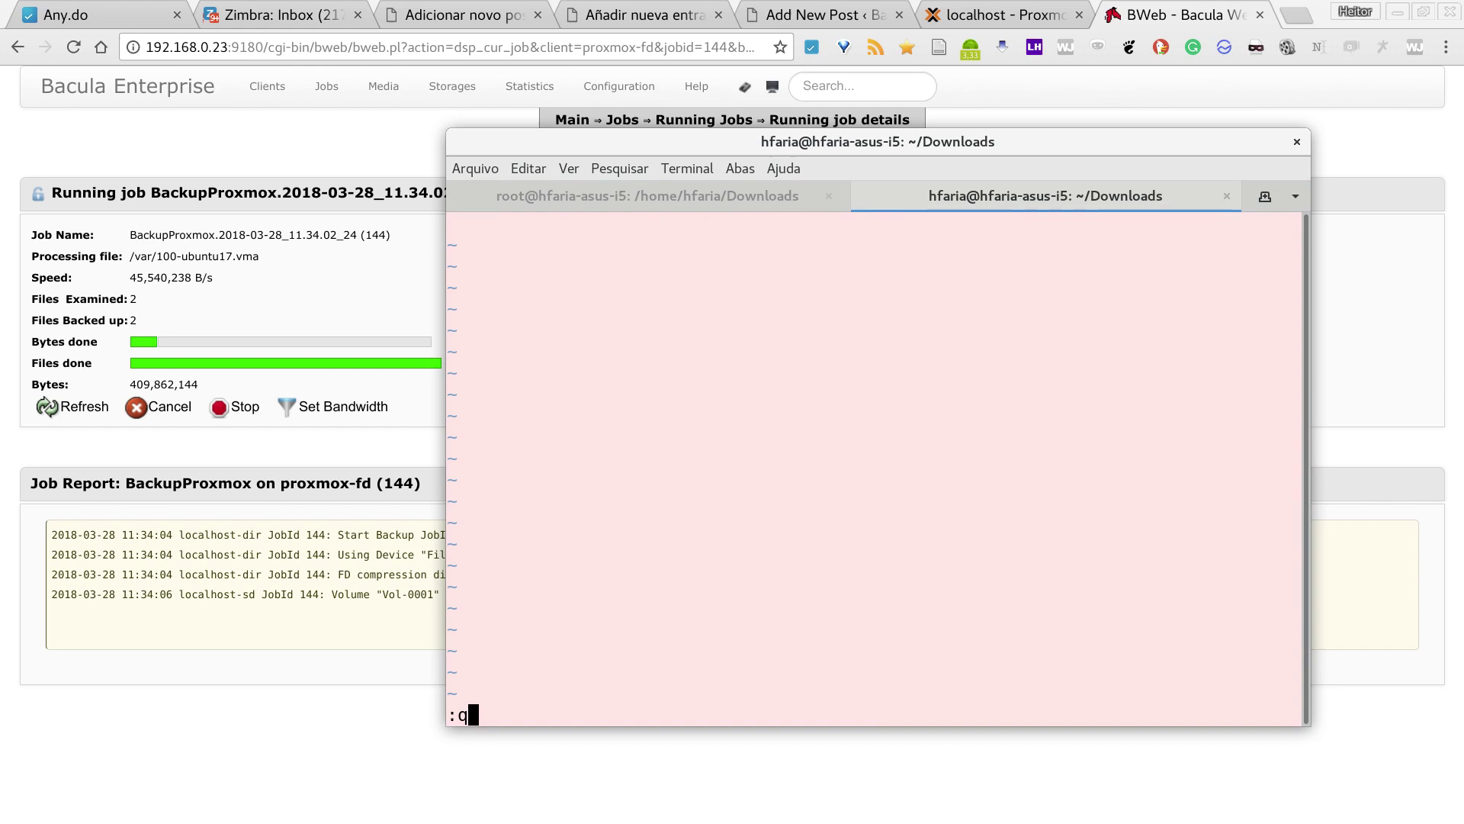
key(Return)
Review proxmox.sh's bpipe echo line in vi and quit without saving using :q!
key(Up)
text(pro)
key(Tab)
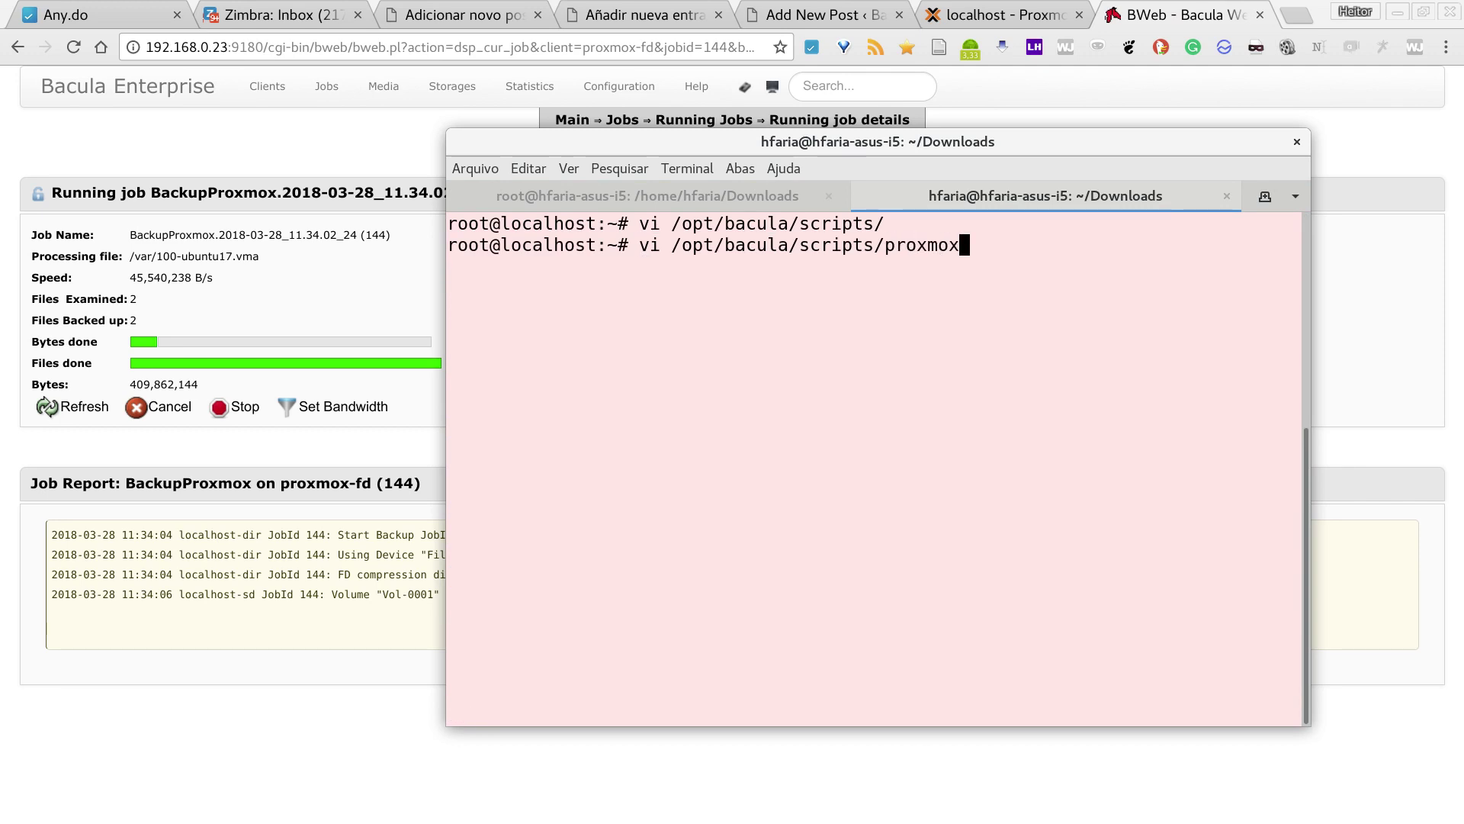
text(.)
key(Tab)
key(Return)
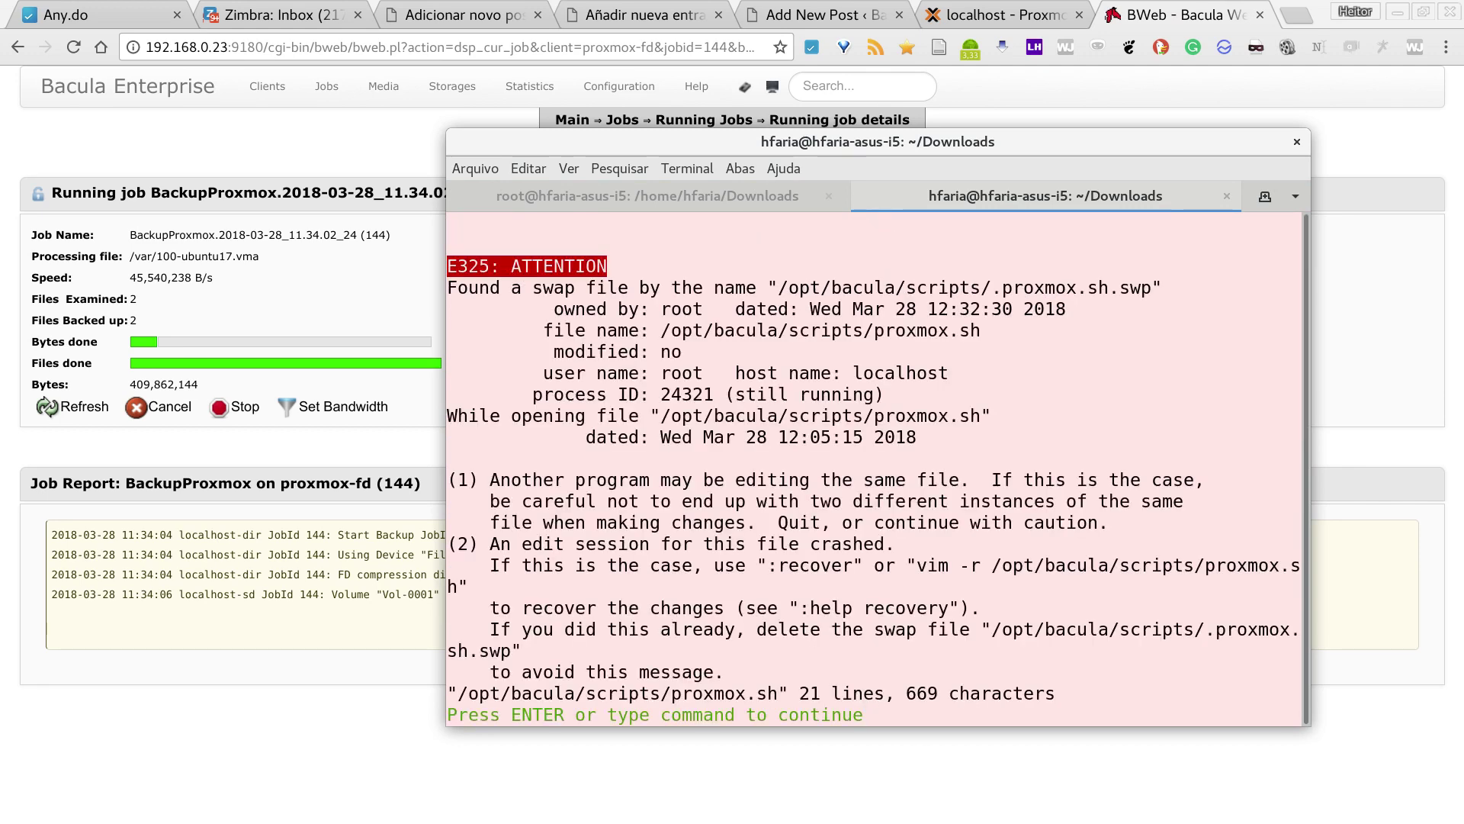
key(Return)
key(Right)
key(Down)
key(Down)
key(Down)
key(Down)
key(Down)
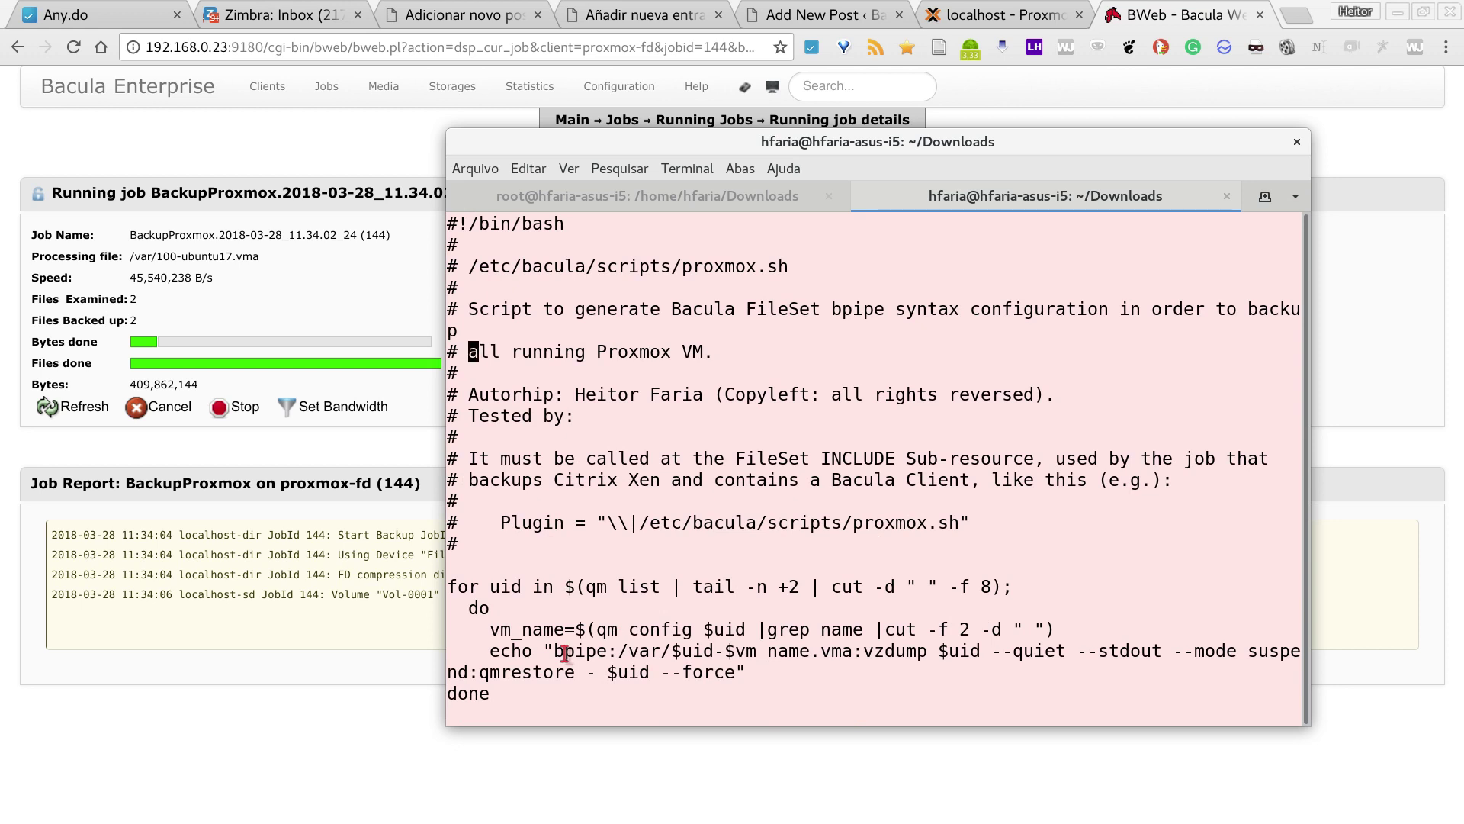
drag(565, 654, 730, 675)
click(739, 580)
text(:q!)
key(Return)
Run /opt/bacula/scripts/proxmox.sh to print bpipe lines for VMs 100 and 101.
key(Up)
key(Home)
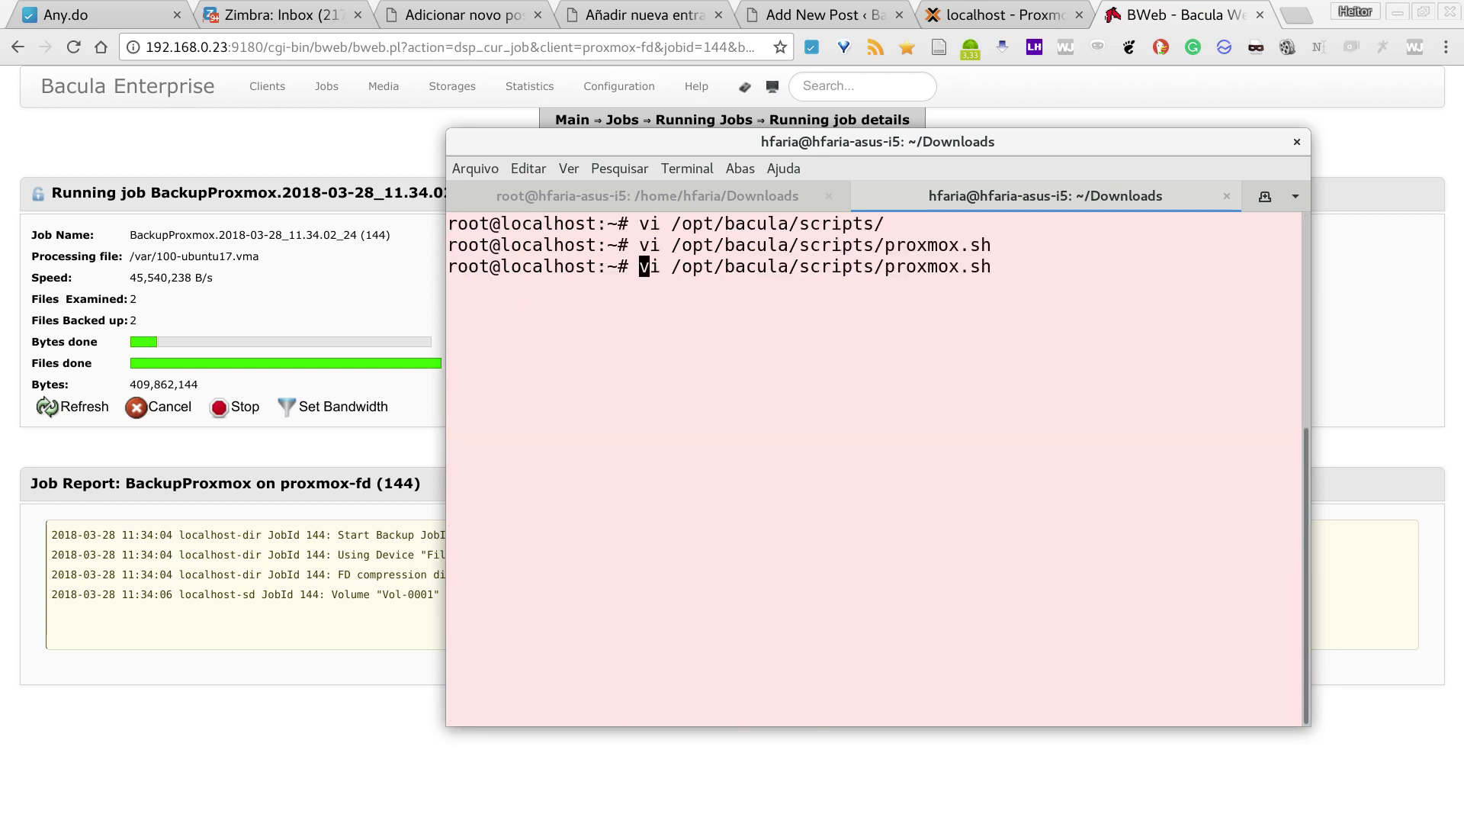
key(Delete)
key(Delete)
key(Delete)
key(Return)
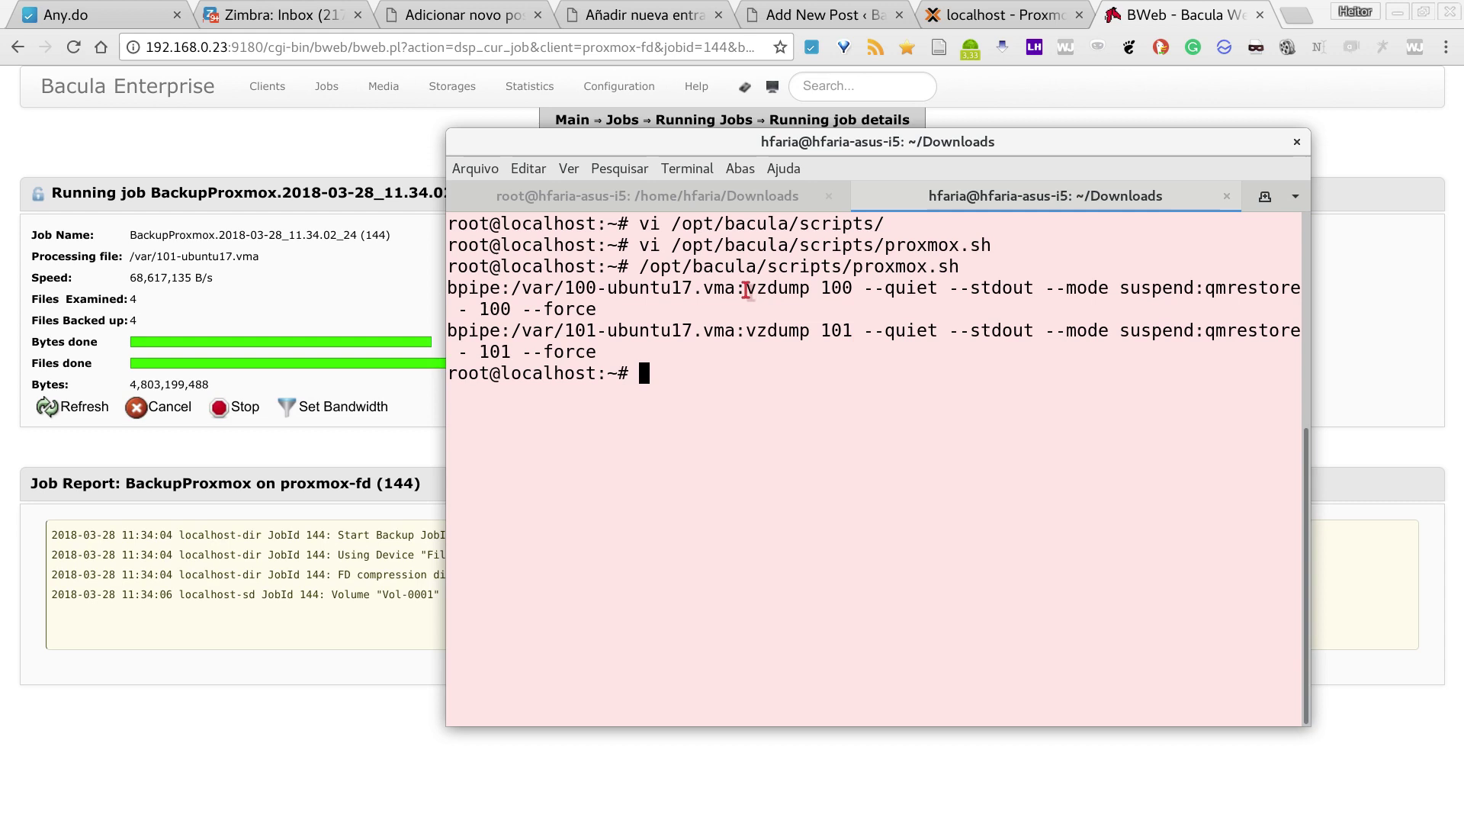
Highlight the vzdump 100 backup and qmrestore restore parts of the output, then return to BWeb.
drag(746, 290, 1197, 287)
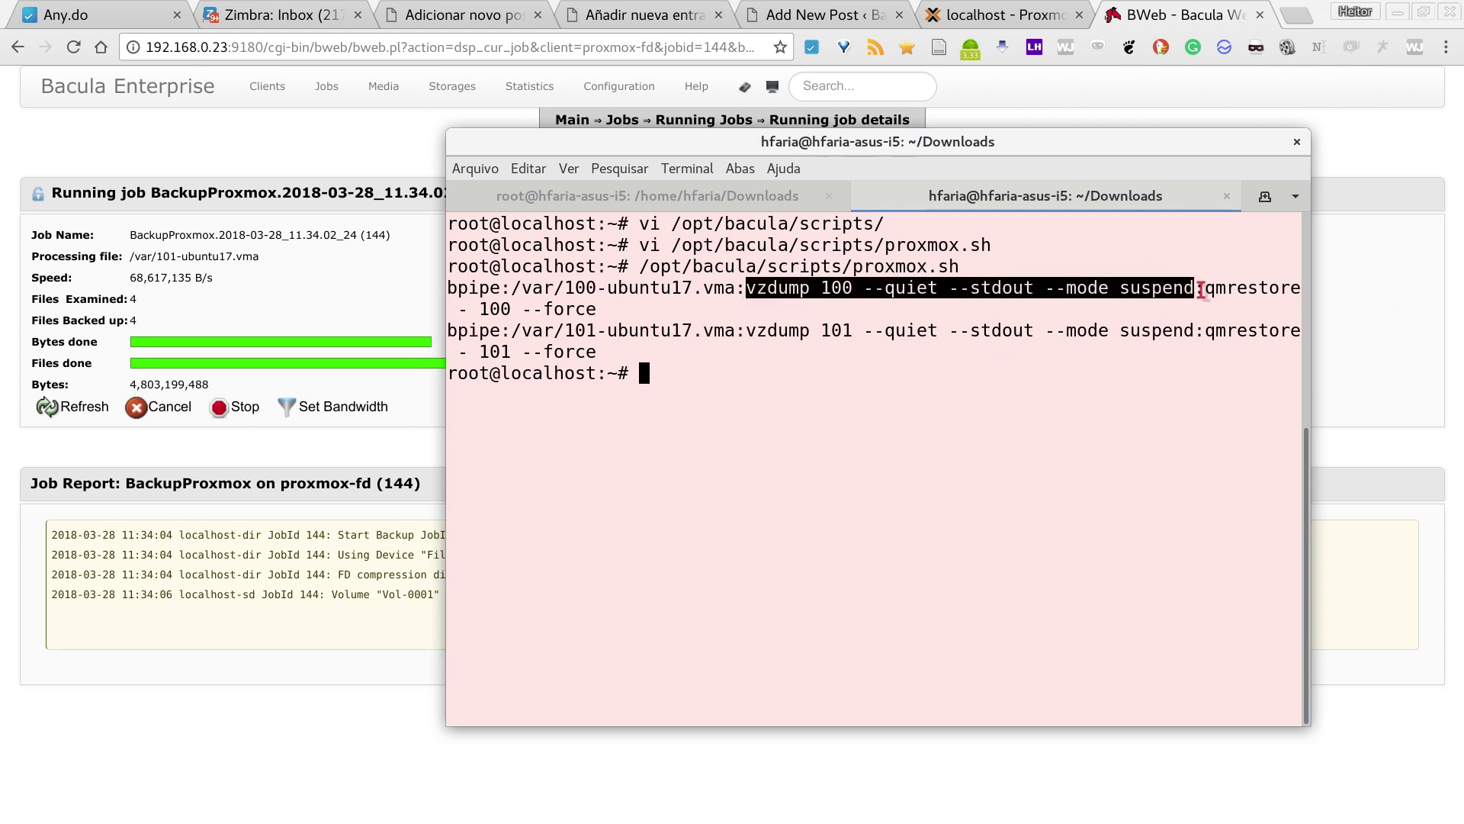
drag(1205, 290, 598, 313)
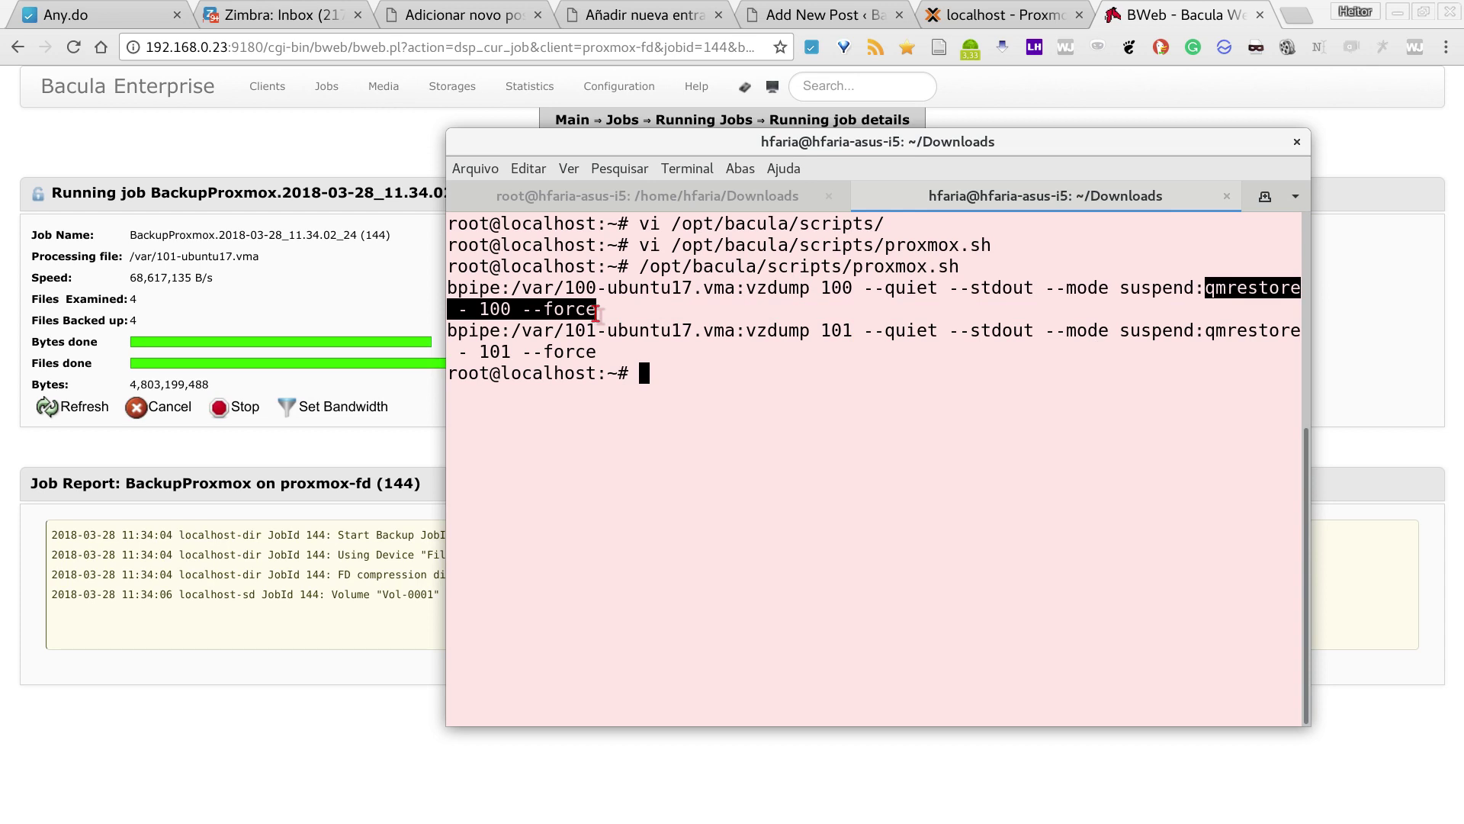
click(723, 416)
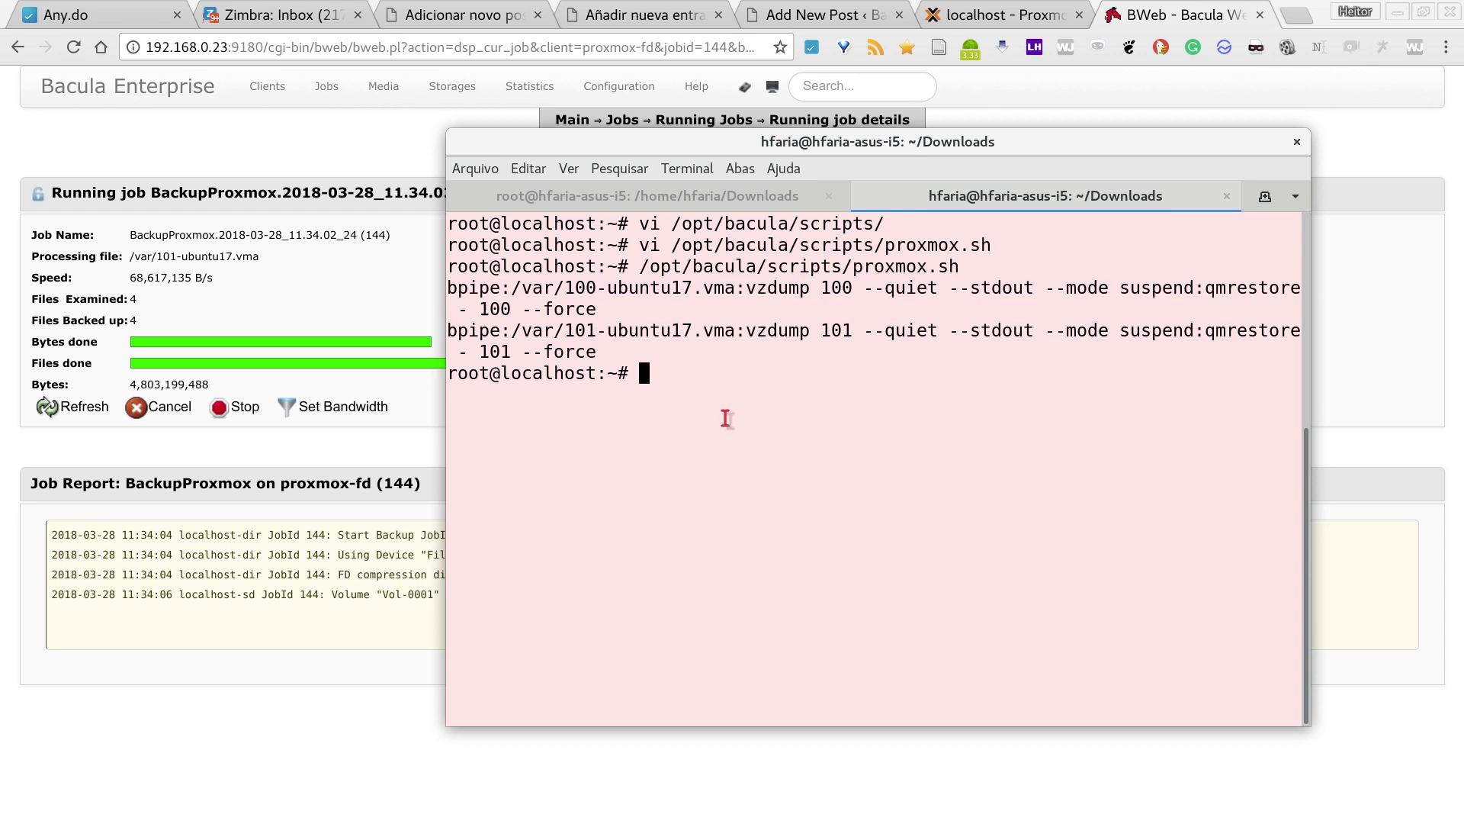
click(305, 260)
Open the proxmox_bpipe fileset from Configuration > Configure Bacula > FileSets.
click(620, 86)
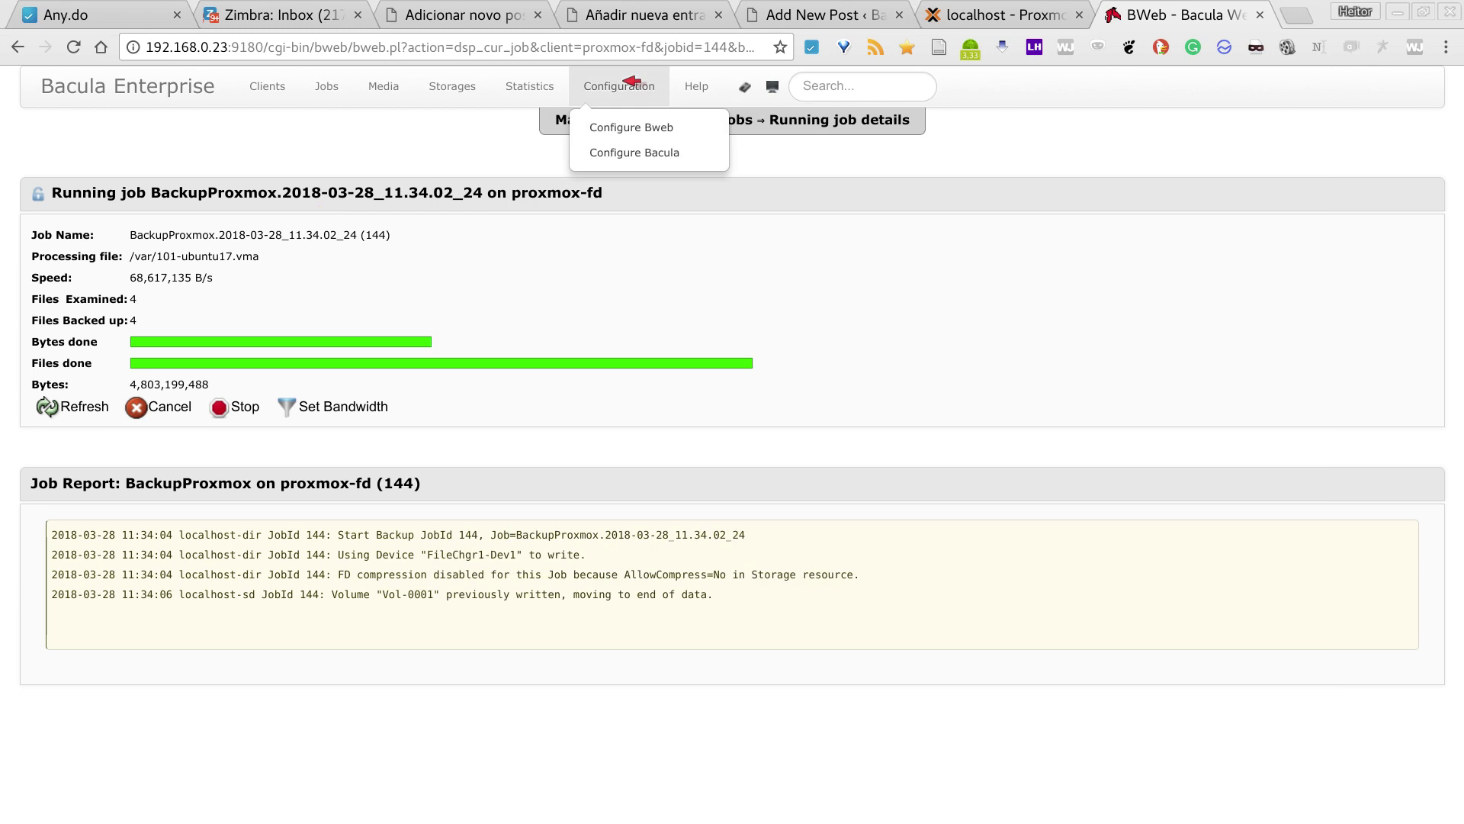
click(639, 153)
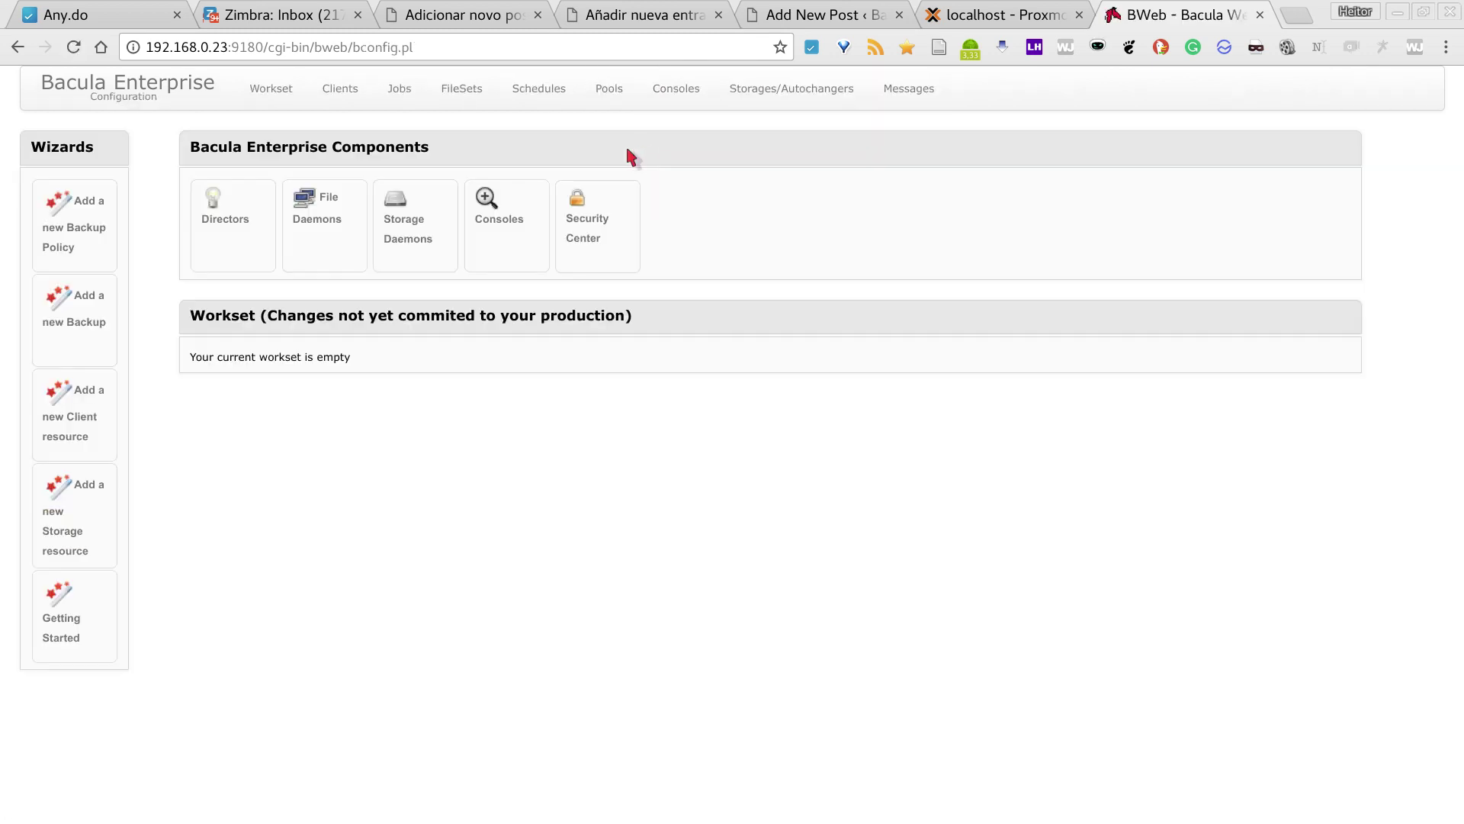
click(476, 89)
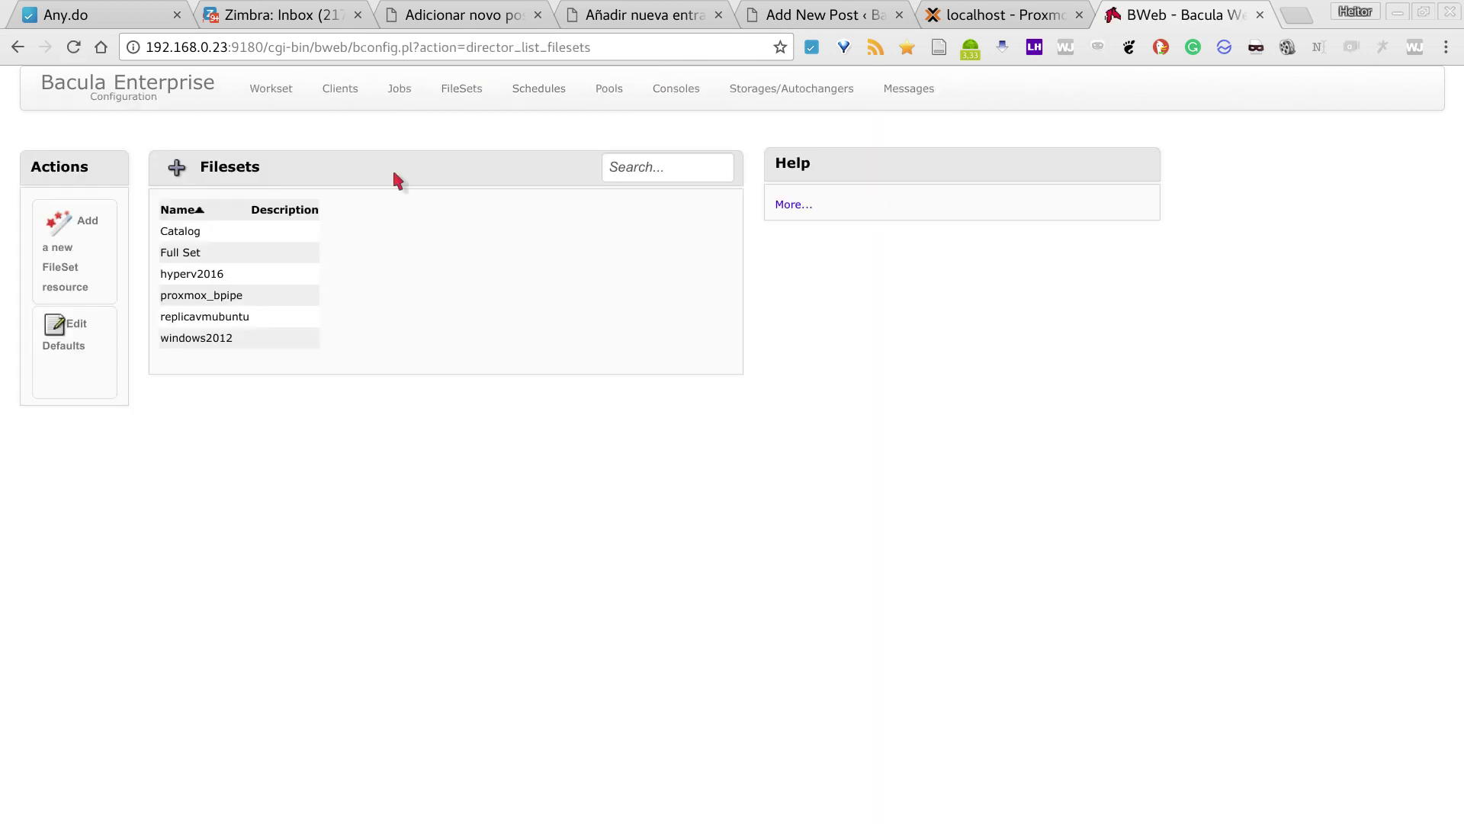
click(221, 297)
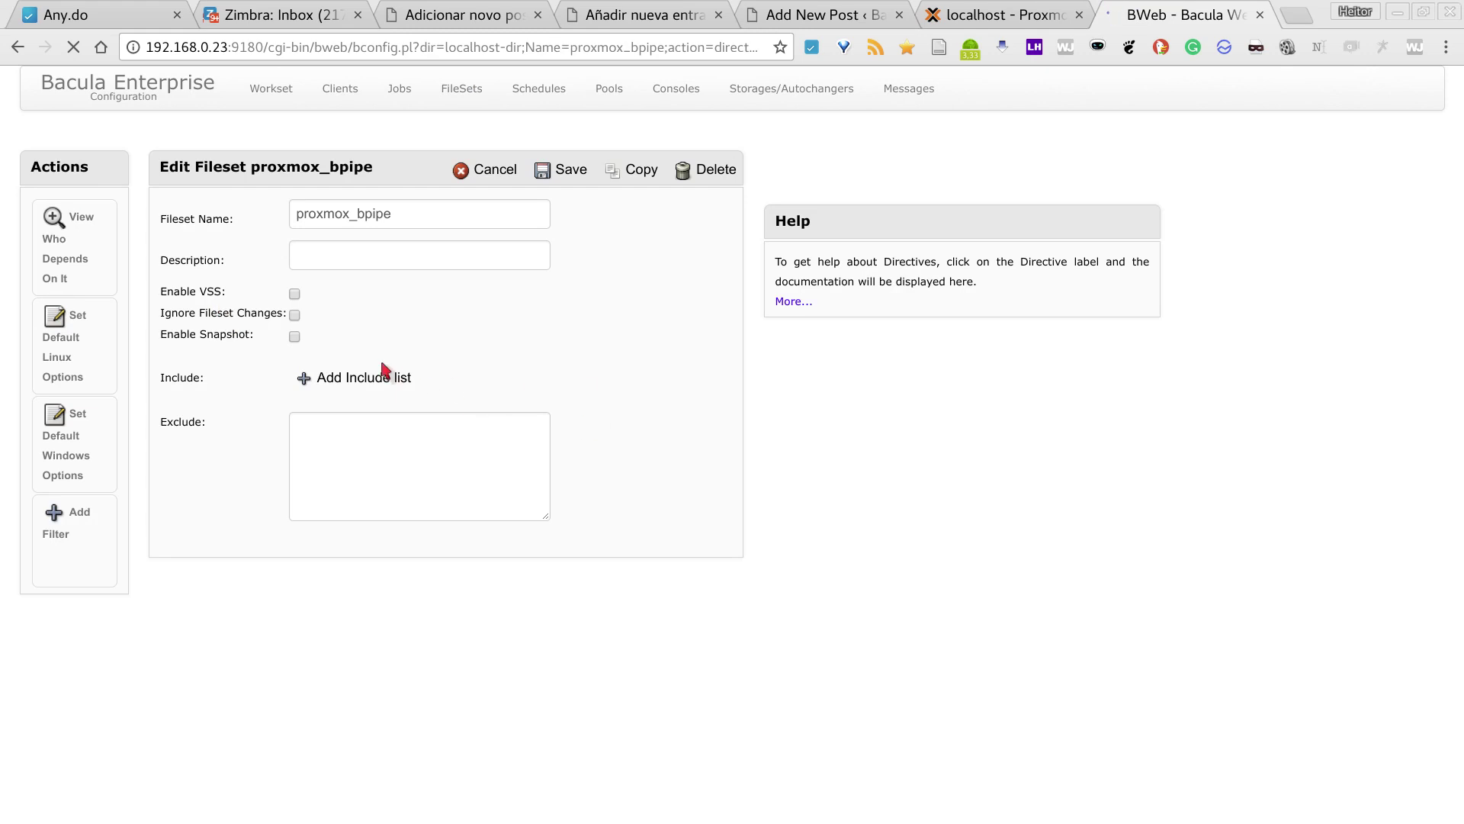
click(17, 47)
click(219, 296)
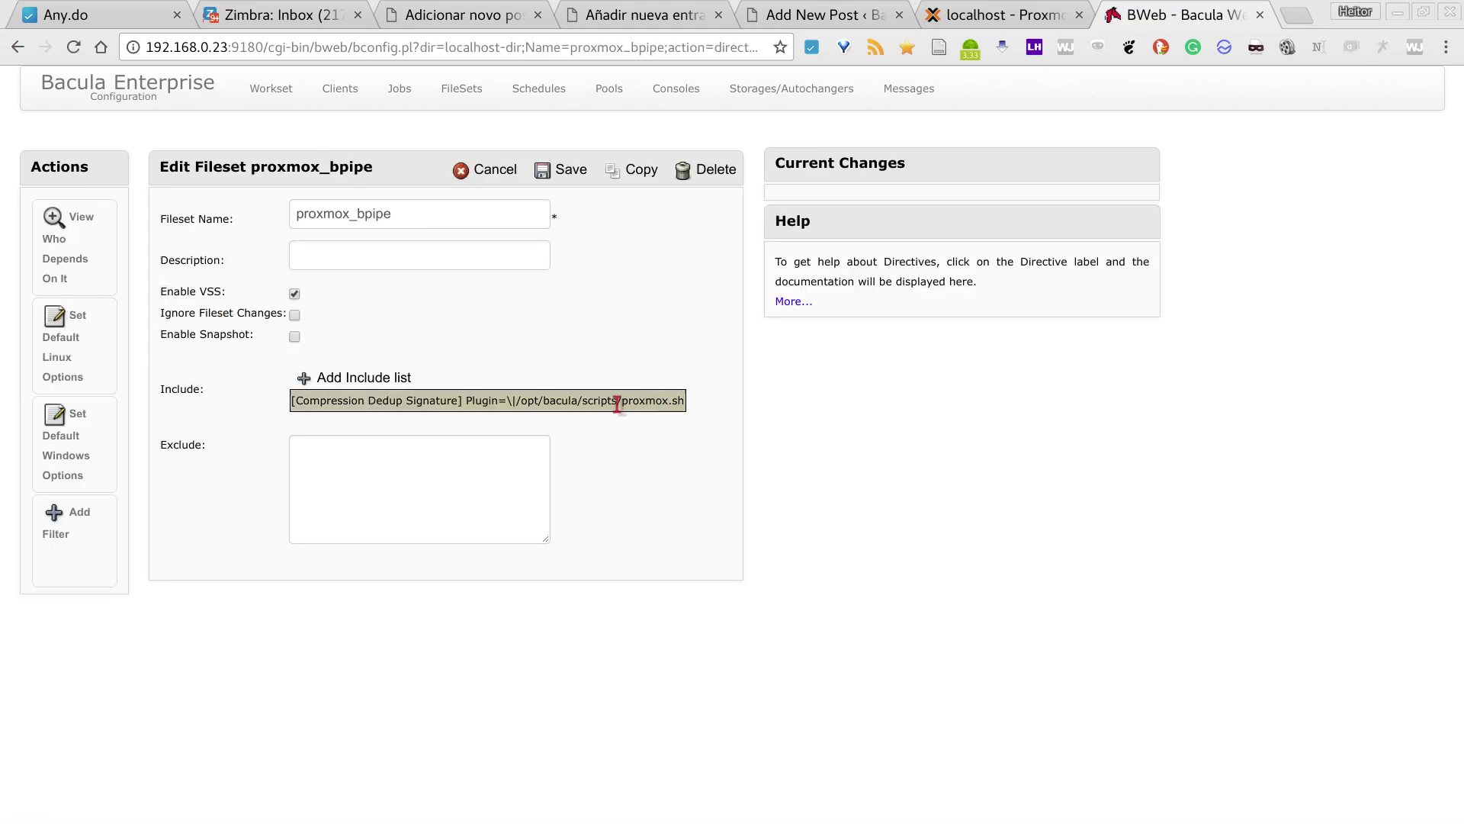
Inspect the fileset's proxmox.sh Include plugin, close the dialogs unchanged, and return to the dashboard.
click(618, 398)
click(765, 716)
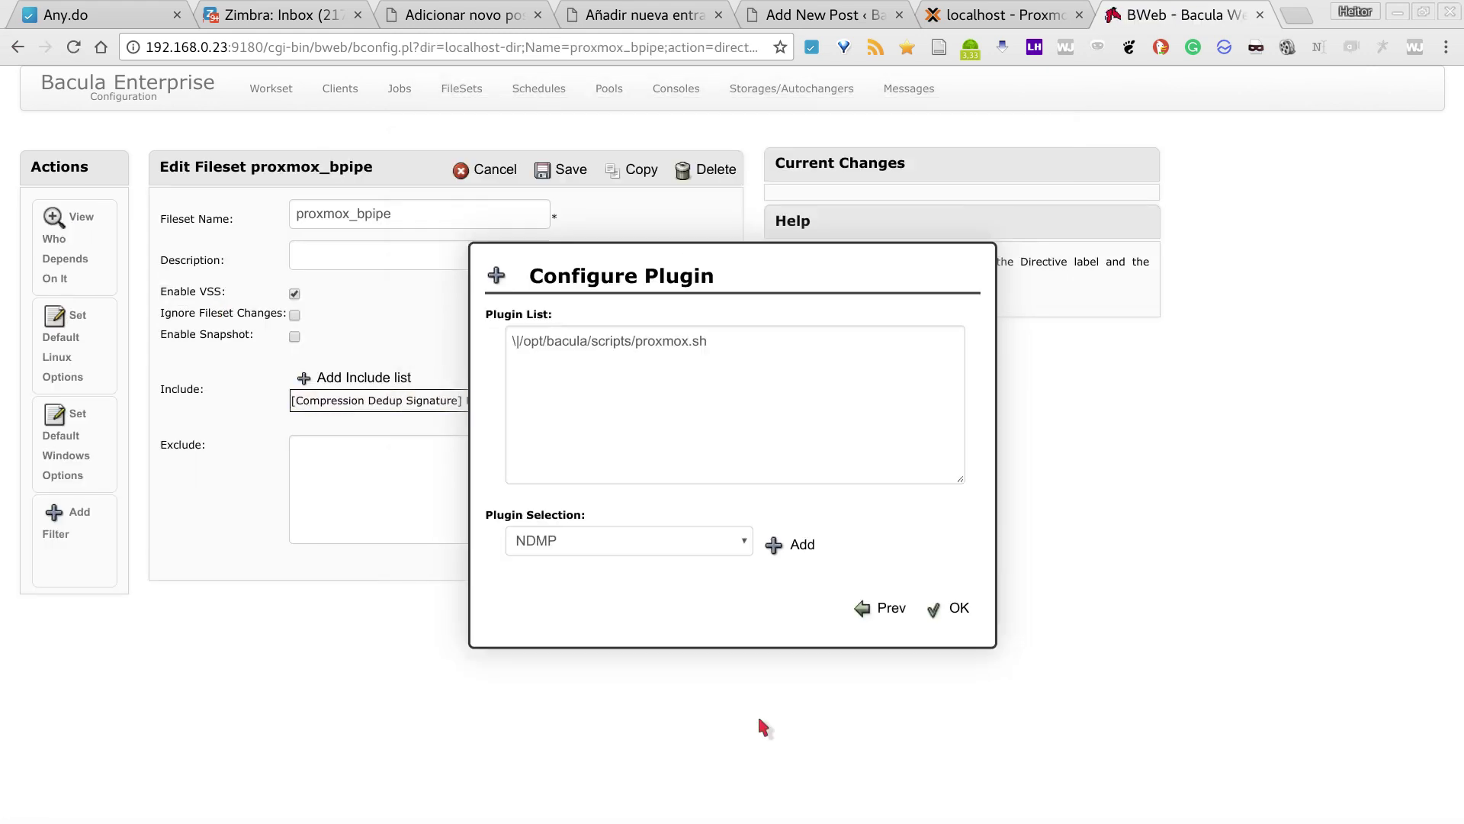
click(516, 340)
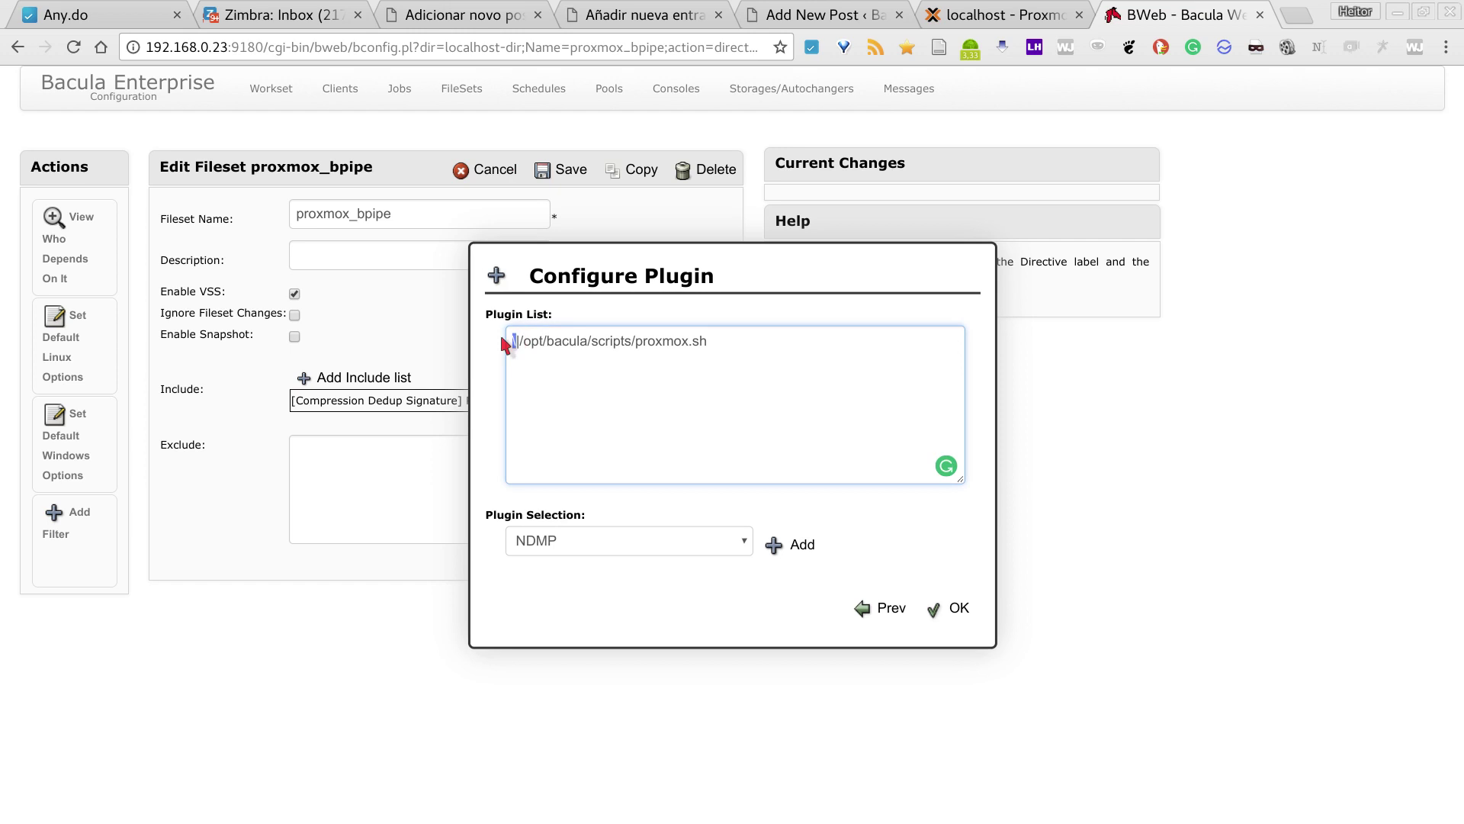
click(955, 602)
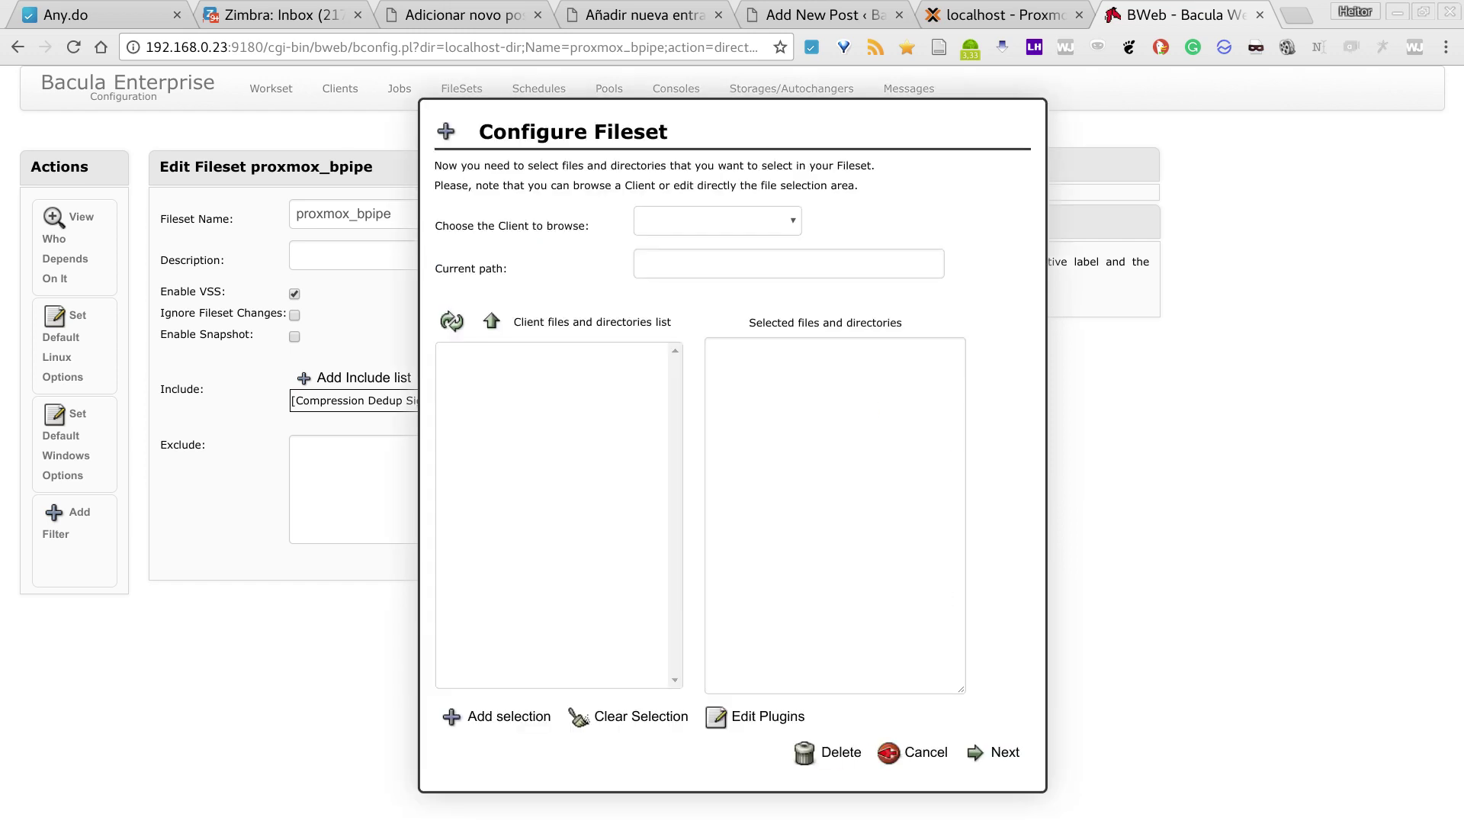
click(894, 756)
click(202, 90)
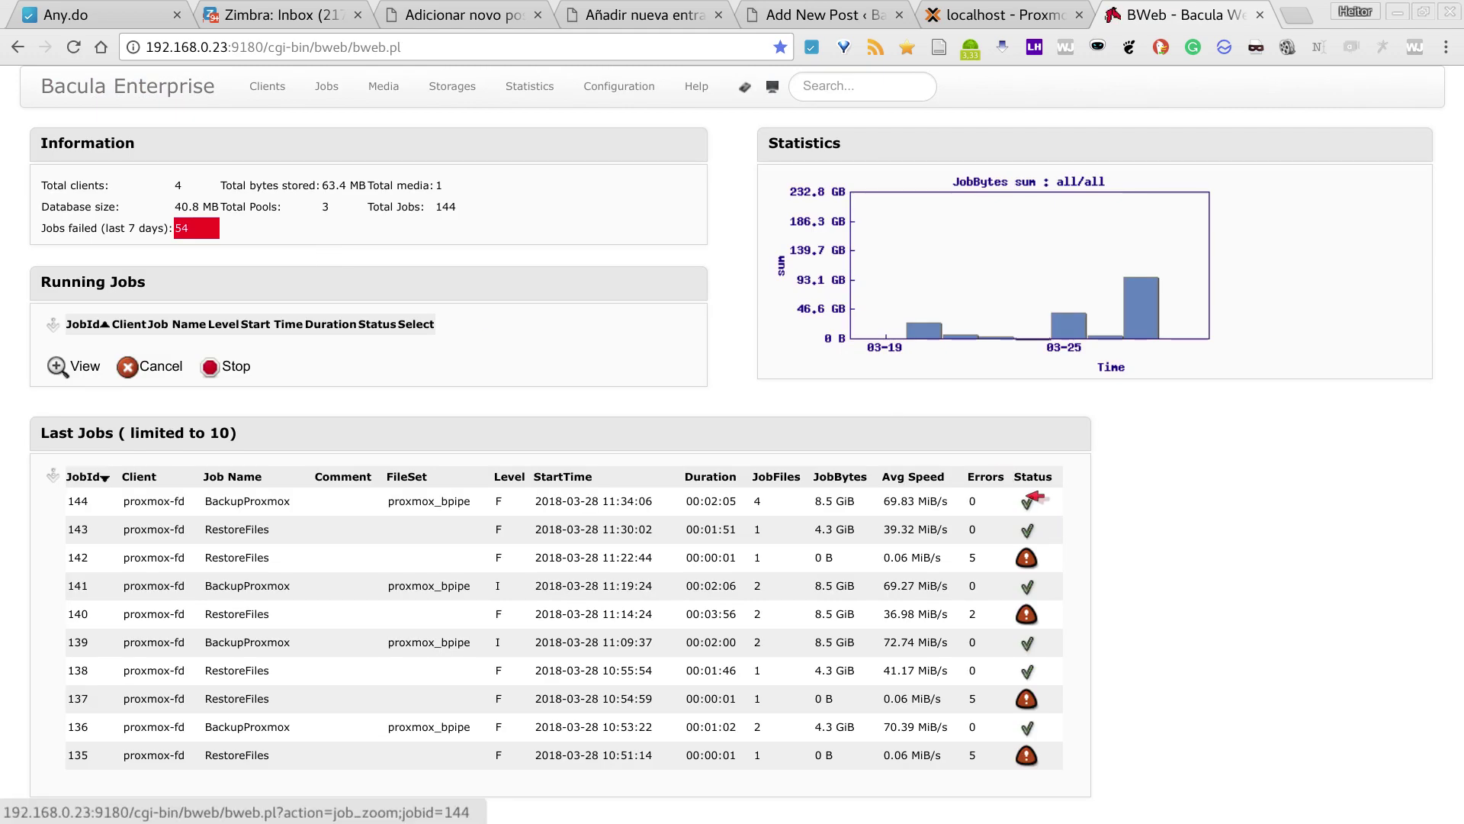
From job 144's details, start a restore and accept /var/100-ubuntu17.vma as the selection.
click(1031, 501)
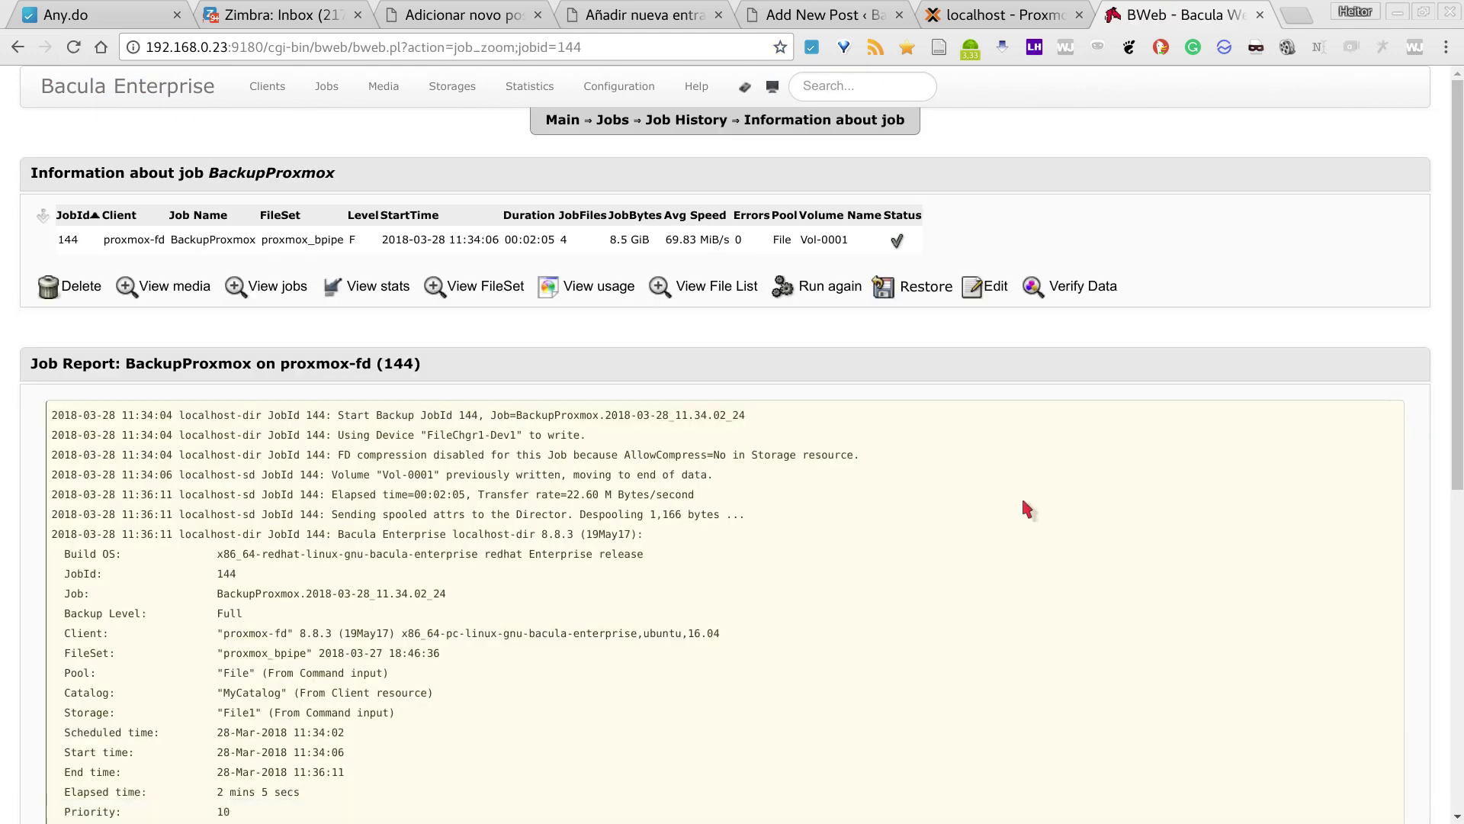
scroll(648, 456, down, 7)
scroll(739, 435, up, 7)
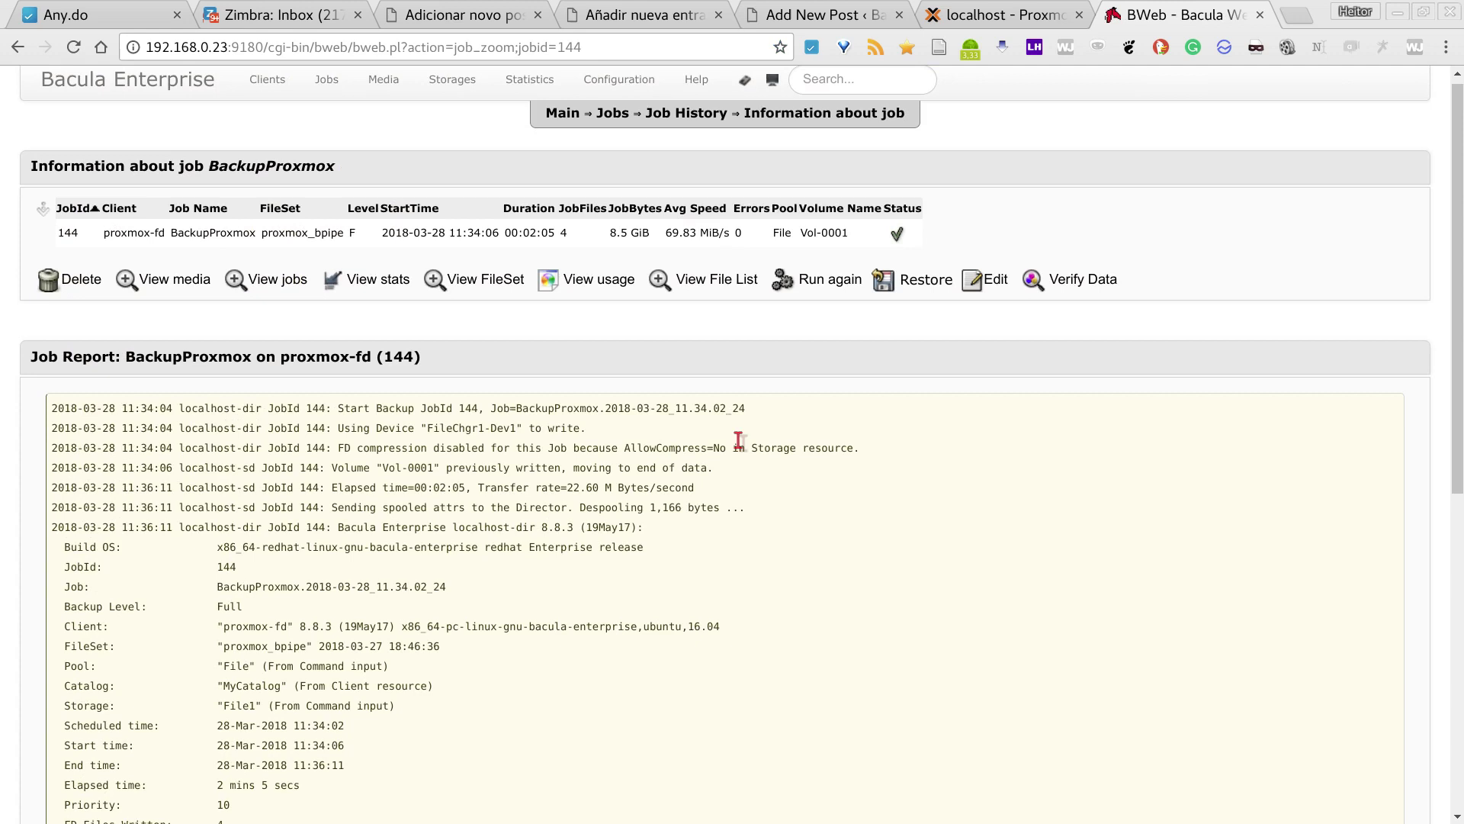
scroll(758, 435, down, 1)
click(892, 236)
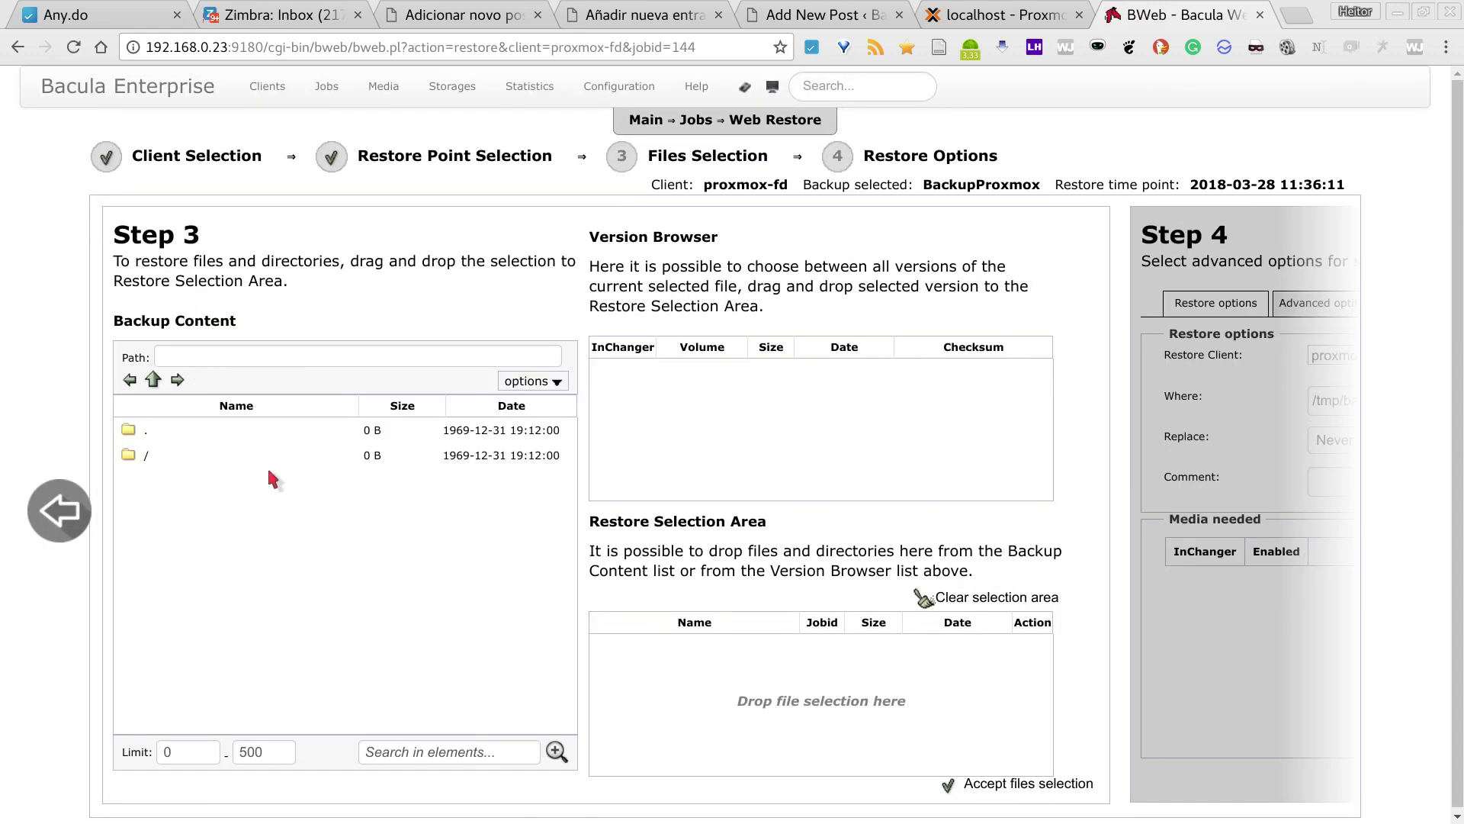
double_click(255, 455)
double_click(153, 480)
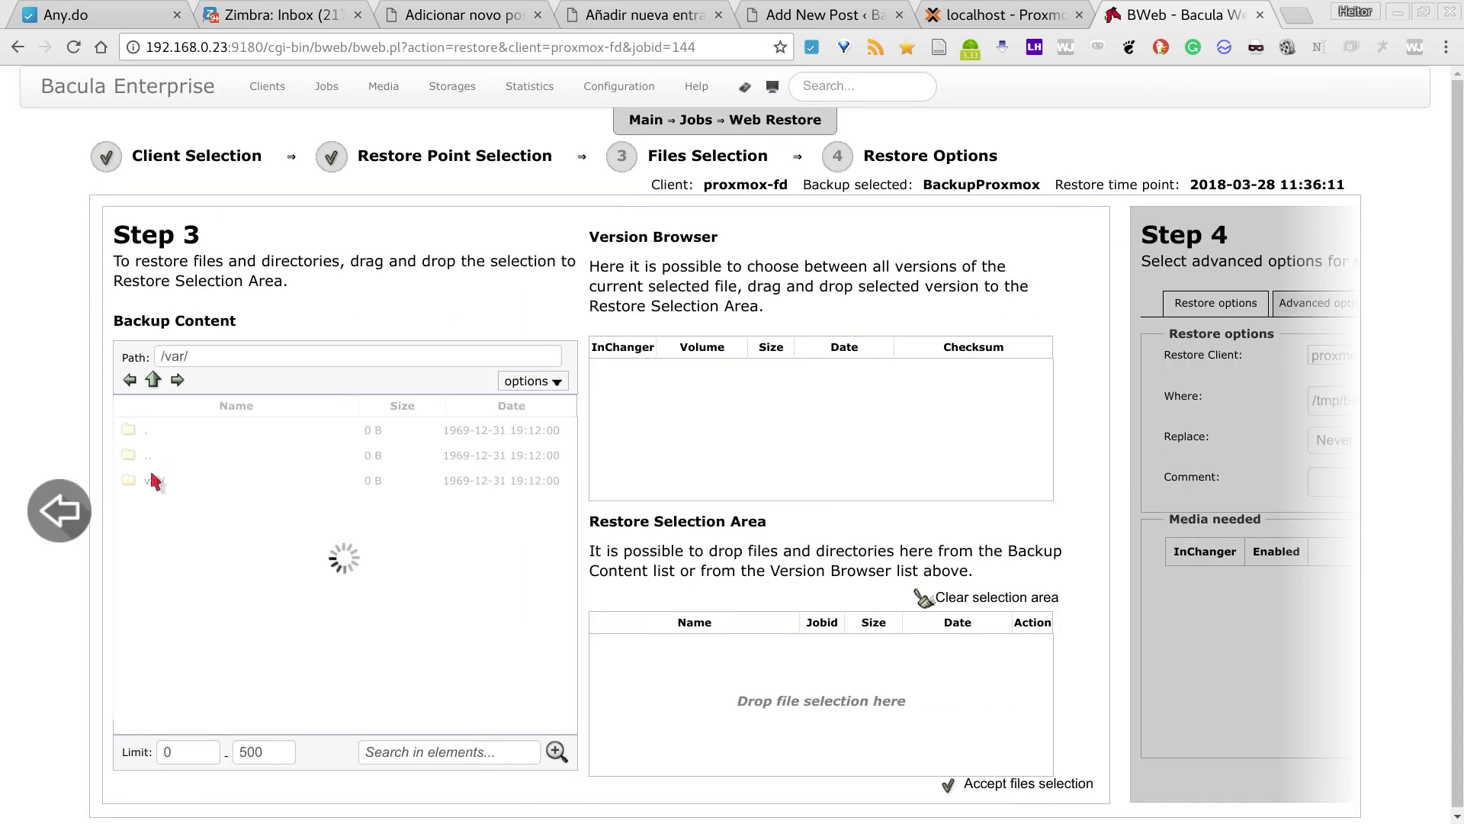
drag(207, 488, 215, 486)
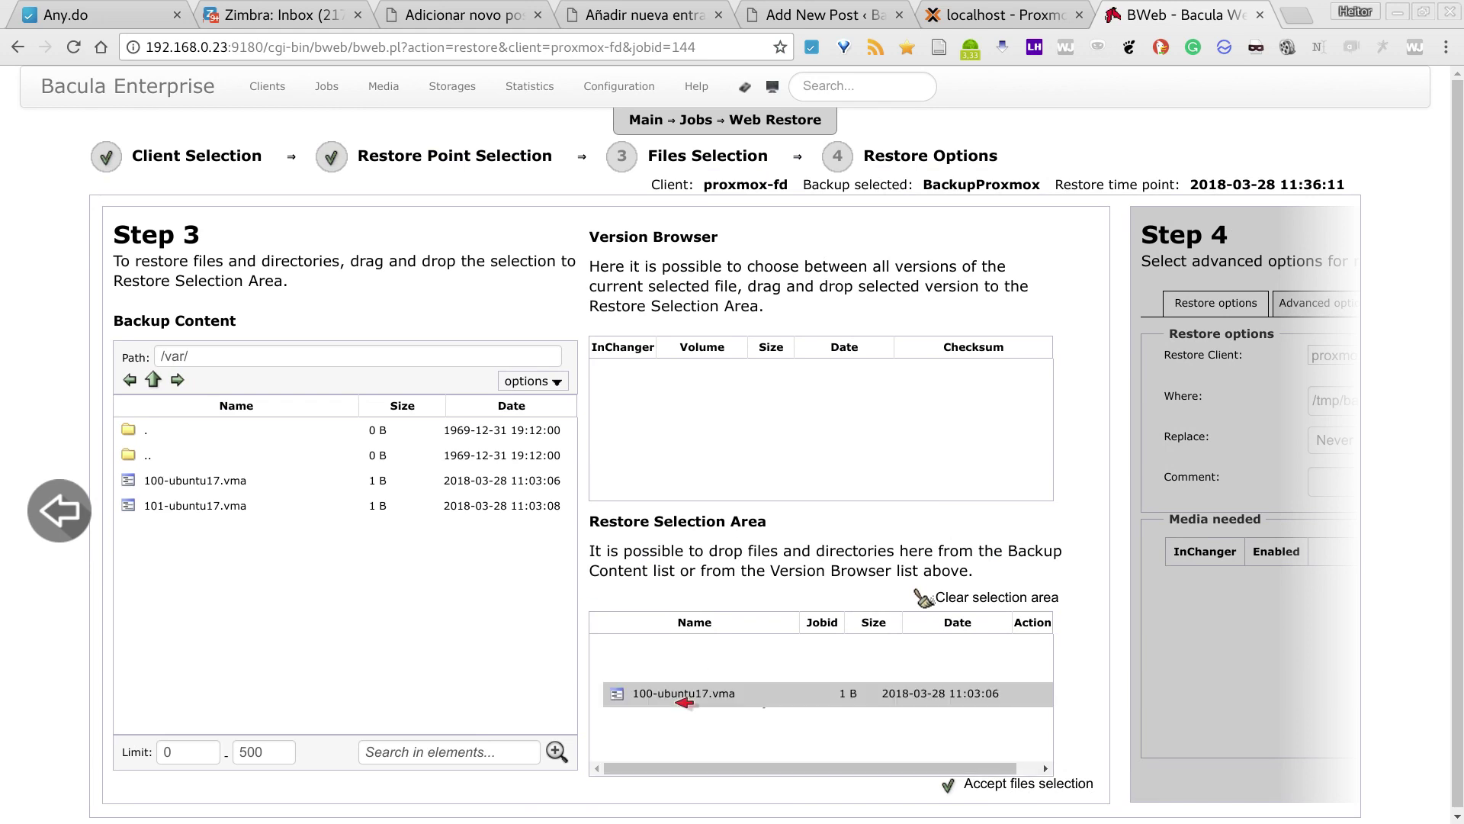
drag(679, 702, 693, 684)
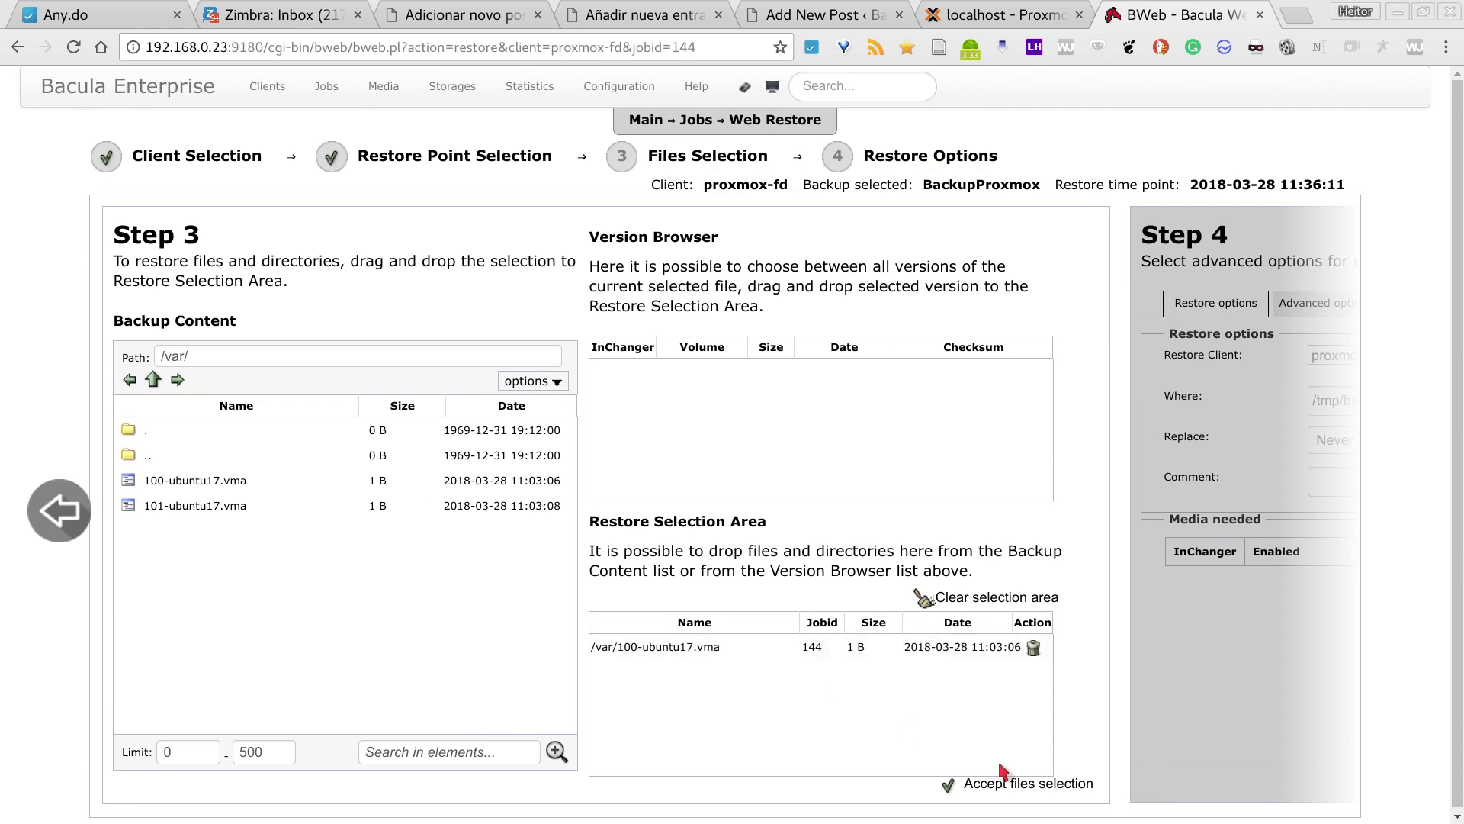
click(1027, 784)
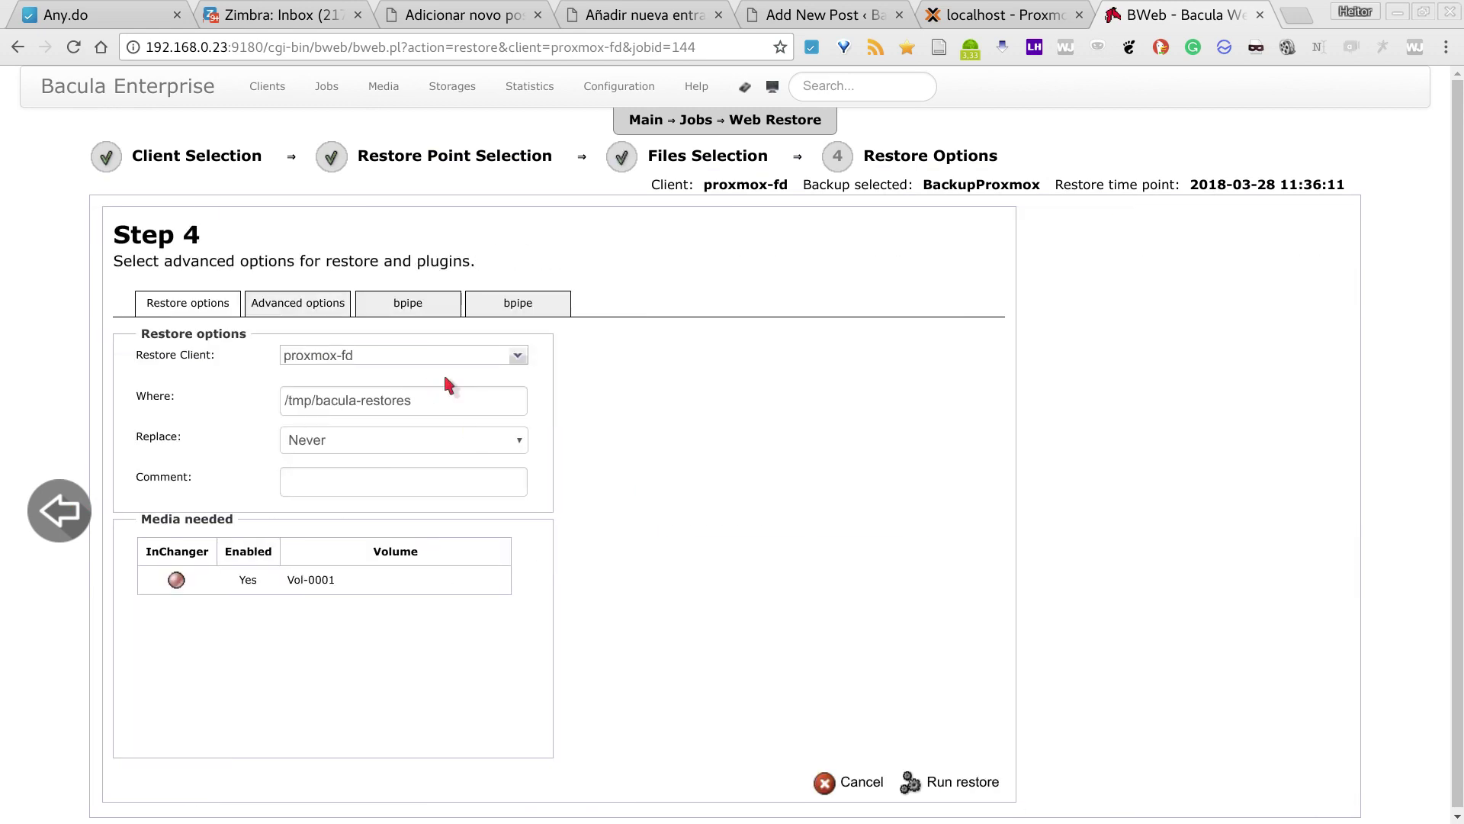
Replace VM 101's dd restore command with the copied 'qmrestore - 101 --force' line.
click(419, 309)
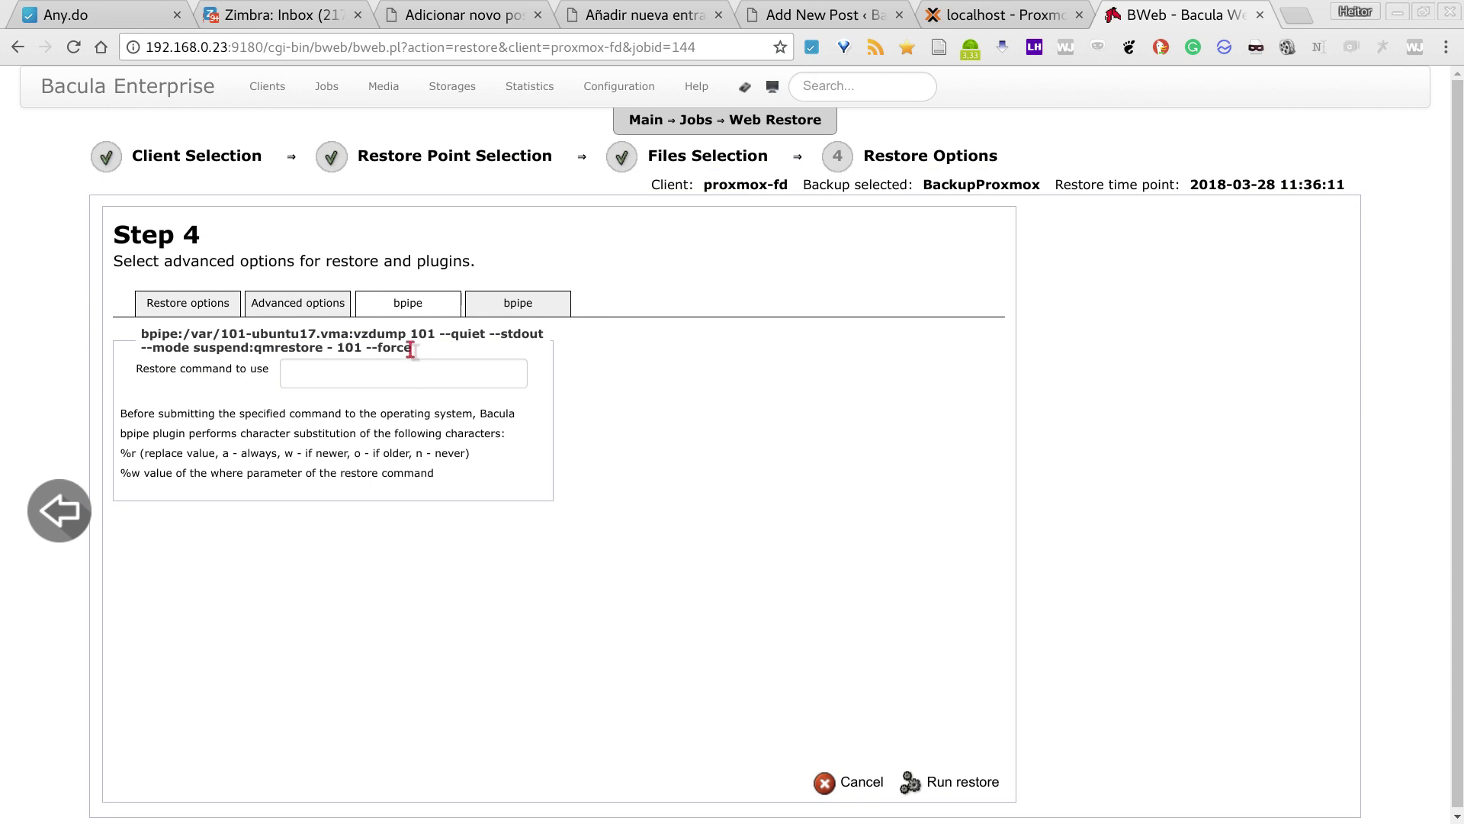
drag(411, 349, 256, 350)
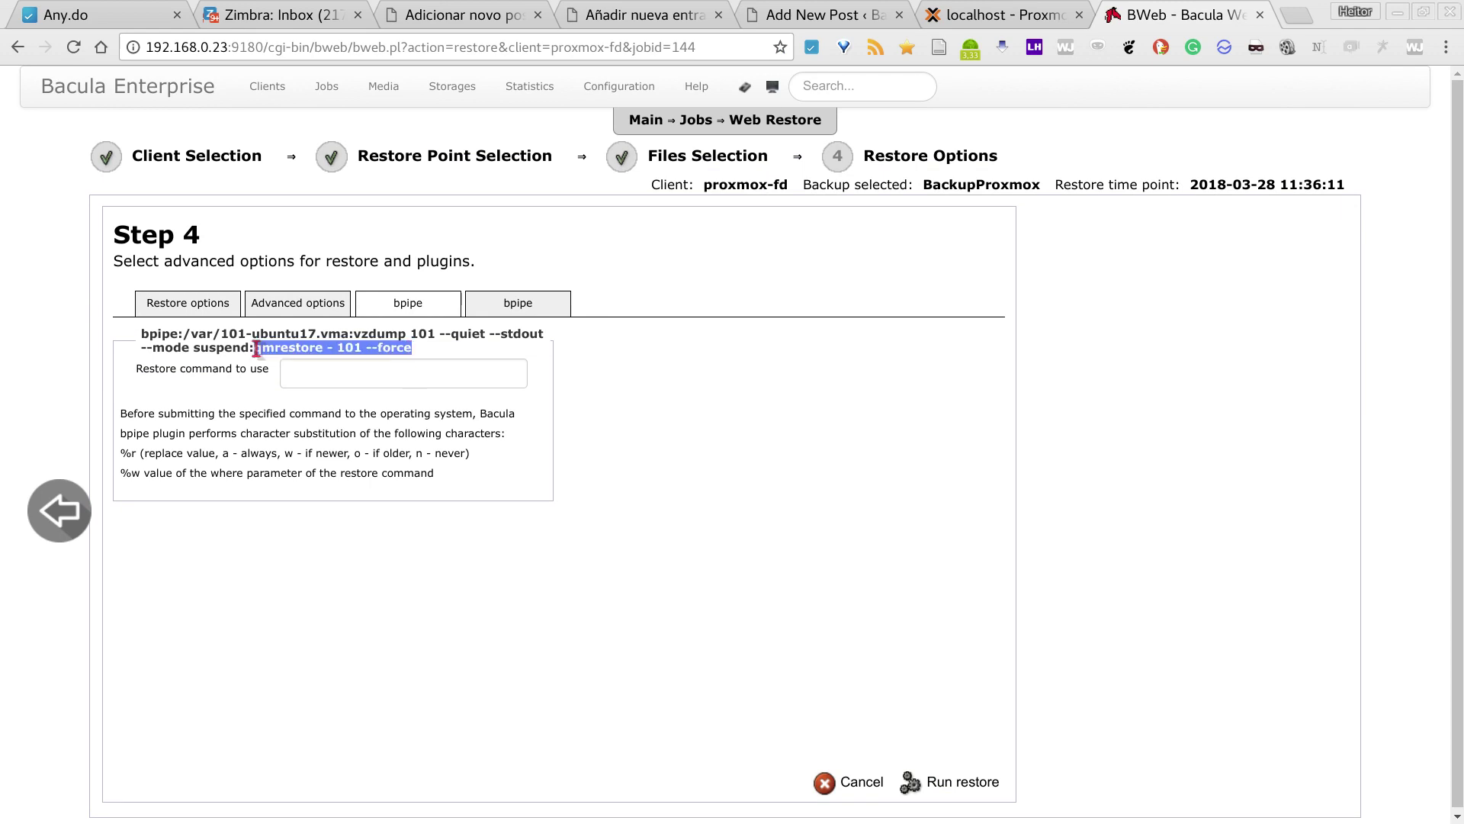
click(313, 372)
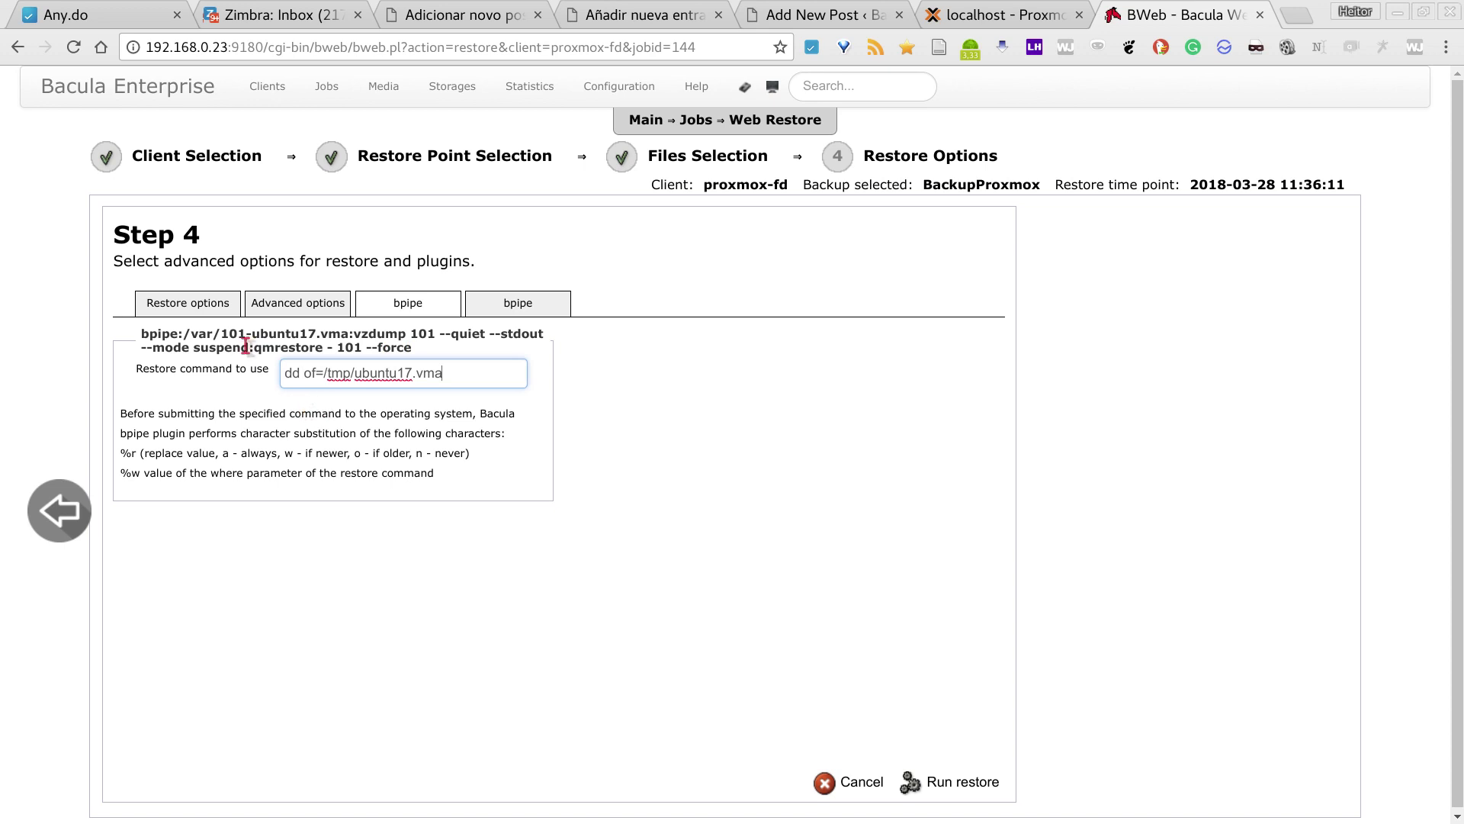
drag(482, 378, 412, 349)
key(ctrl+c)
key(BackSpace)
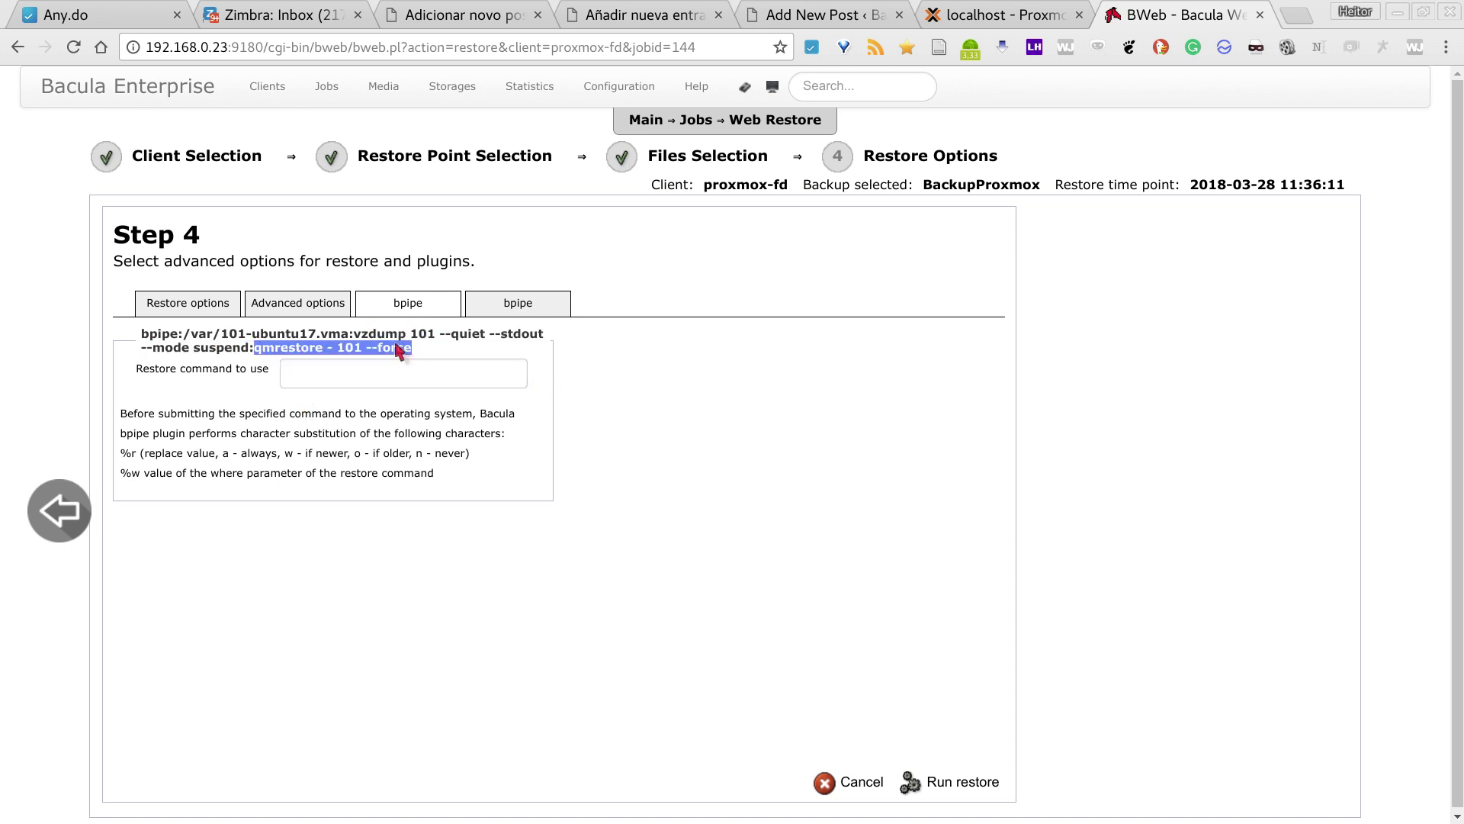
right_click(412, 349)
click(452, 360)
click(376, 382)
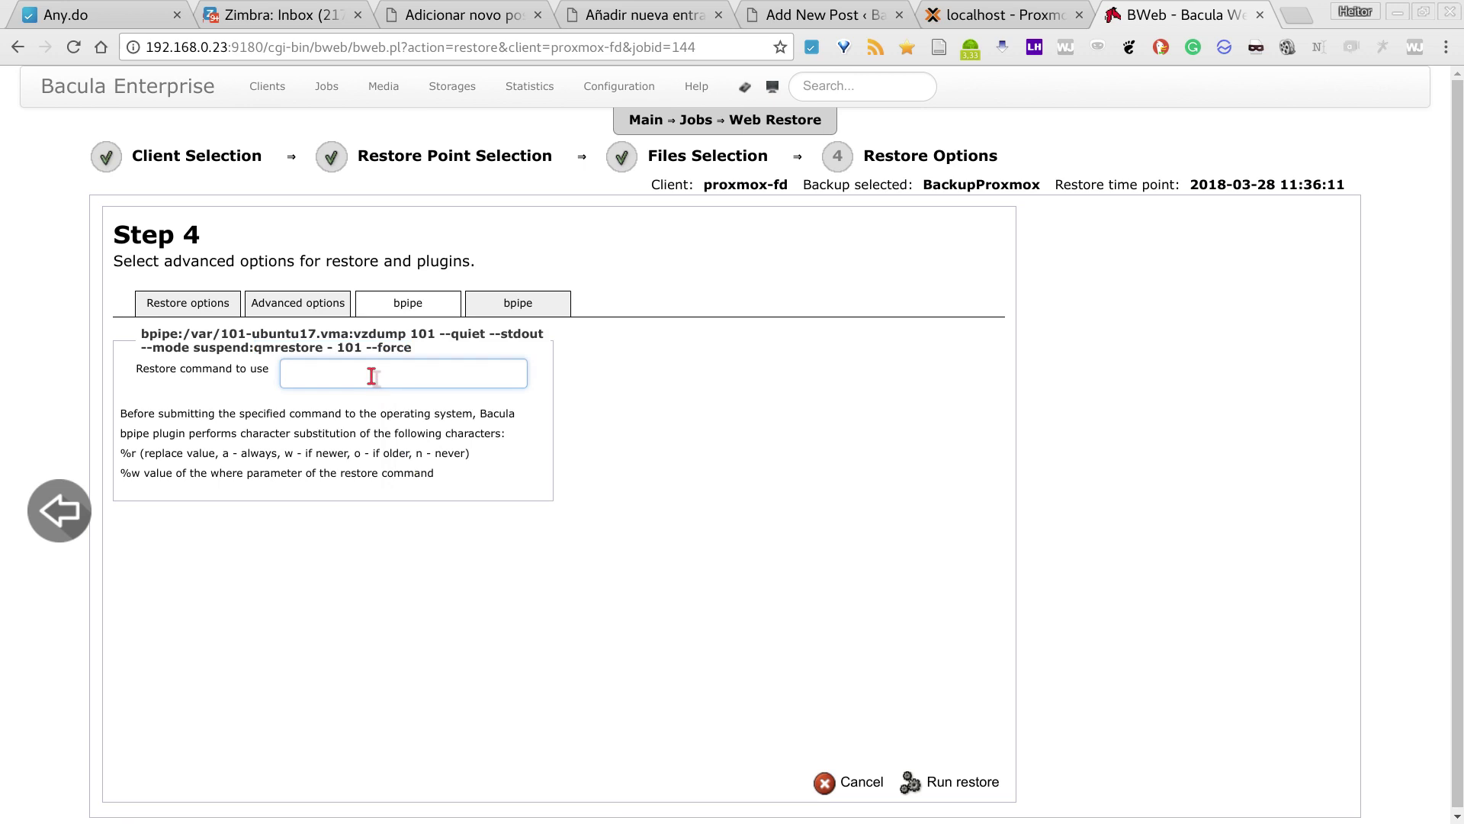
key(ctrl+v)
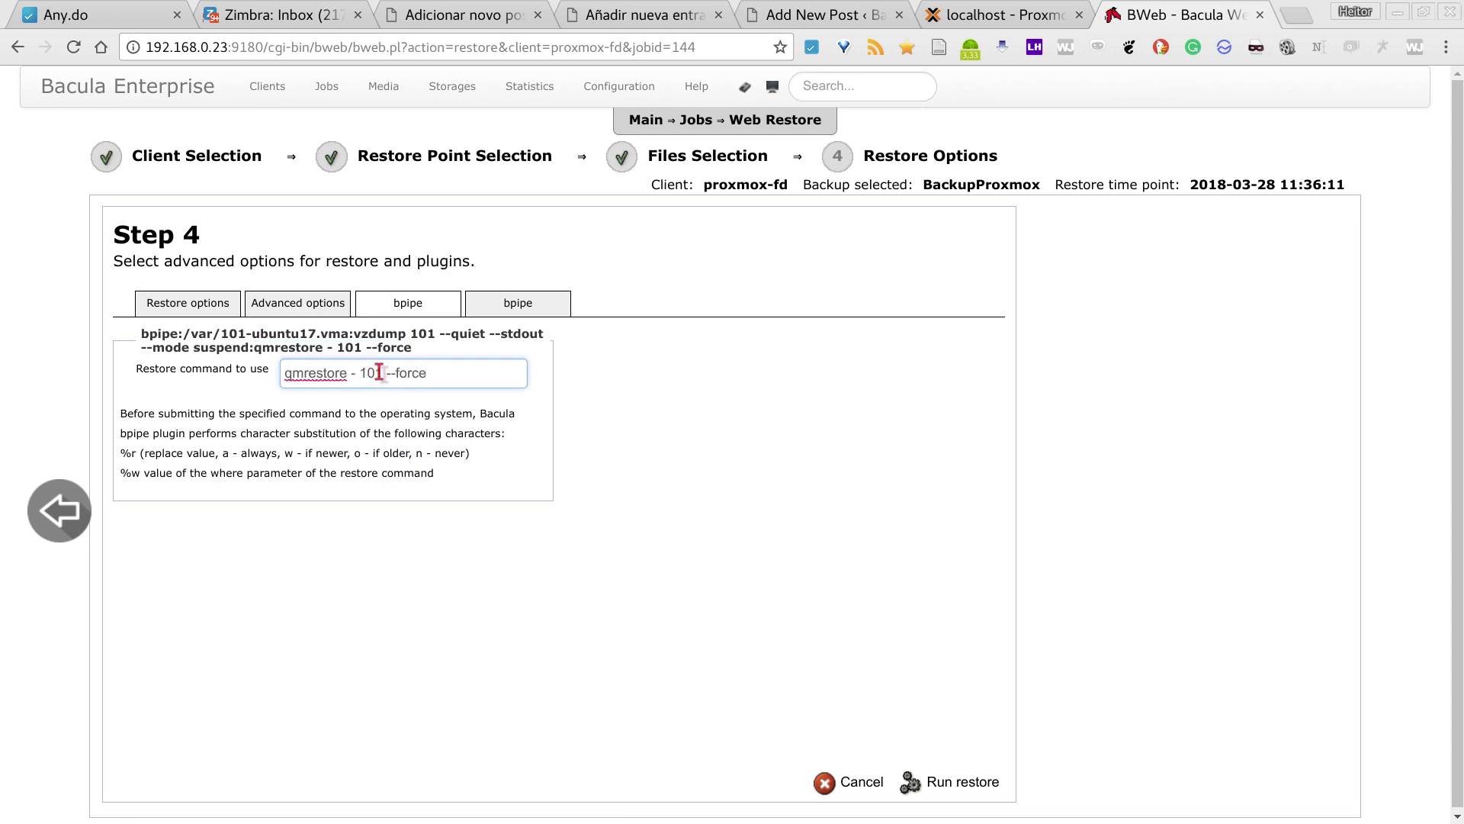
drag(374, 372, 368, 373)
double_click(367, 373)
Paste the qmrestore line into VM 100's restore command, changing the VM number to 100.
click(497, 311)
click(369, 374)
key(ctrl+v)
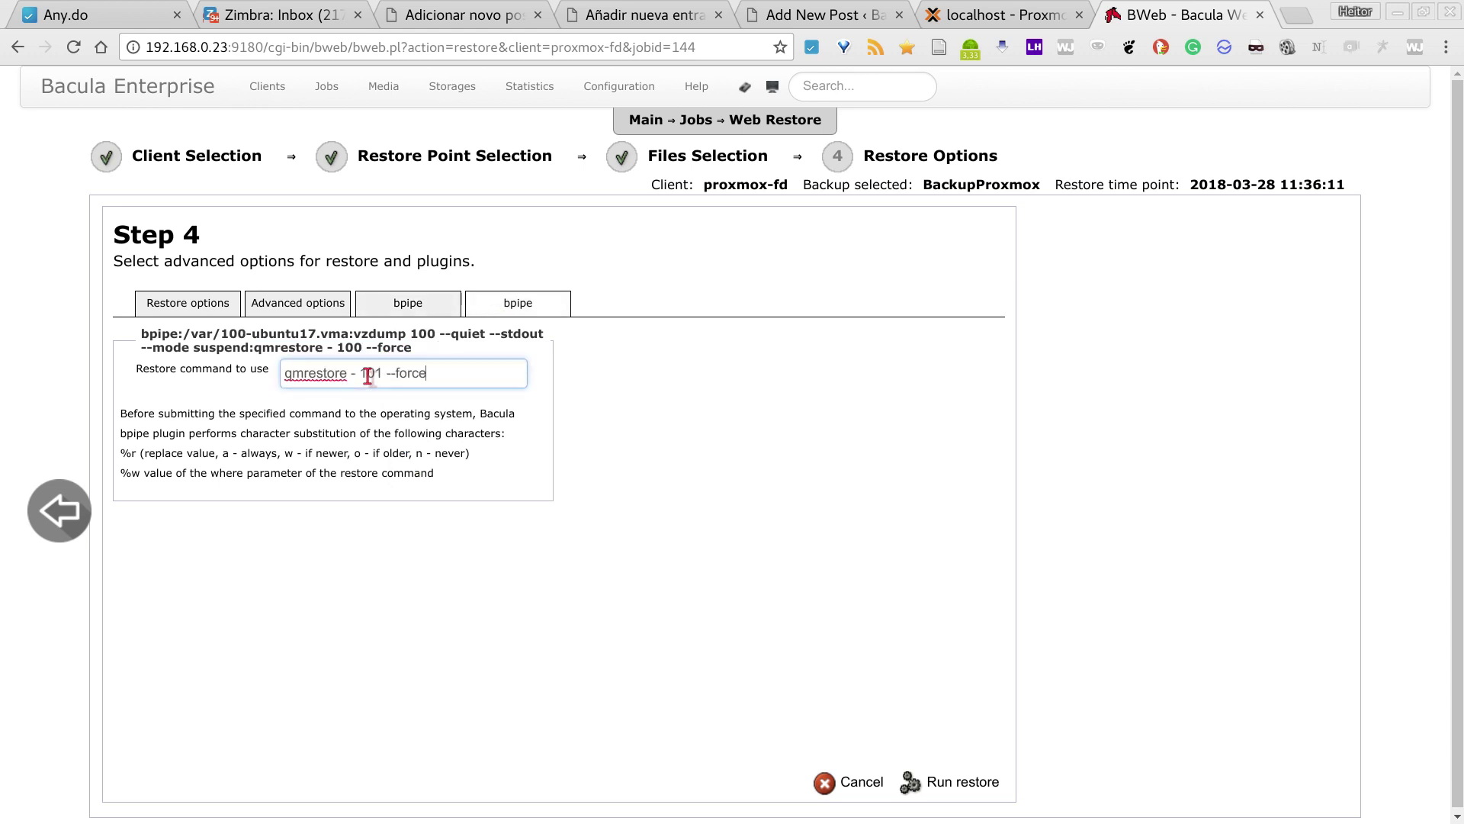
click(421, 302)
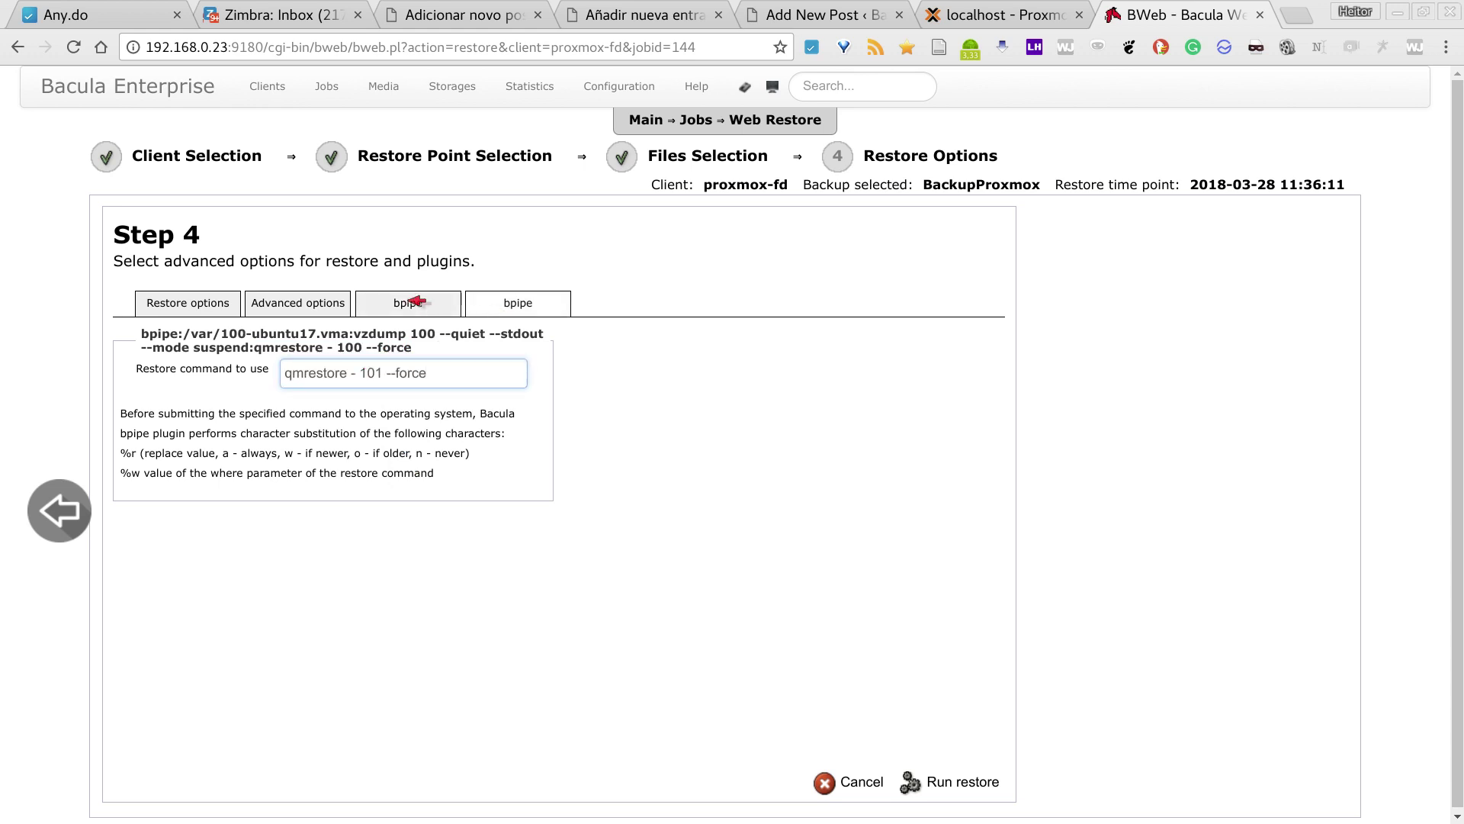
click(518, 302)
drag(375, 373, 381, 373)
Stop VM 100 from its noVNC console power panel.
click(1026, 15)
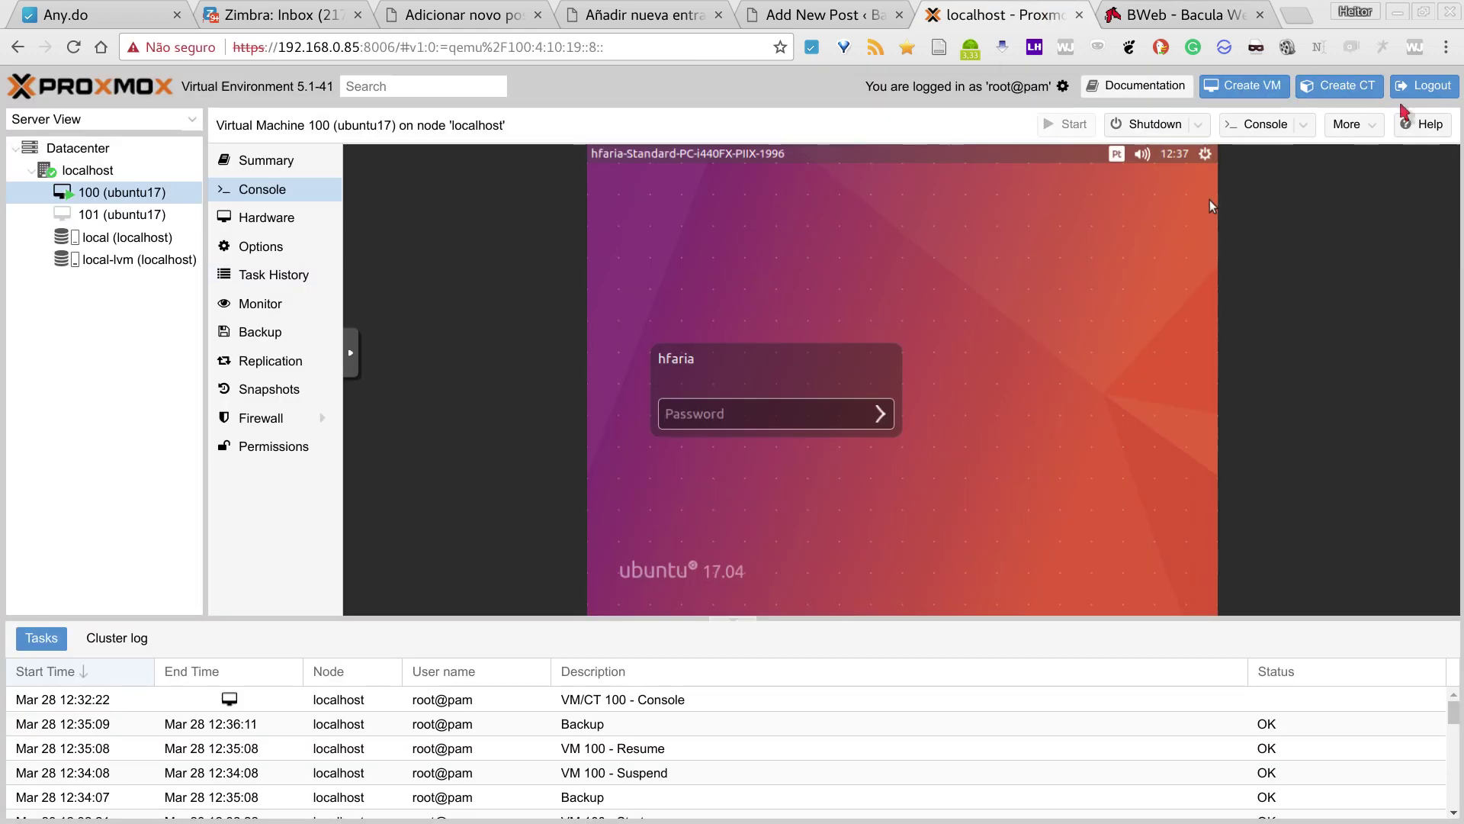
click(352, 348)
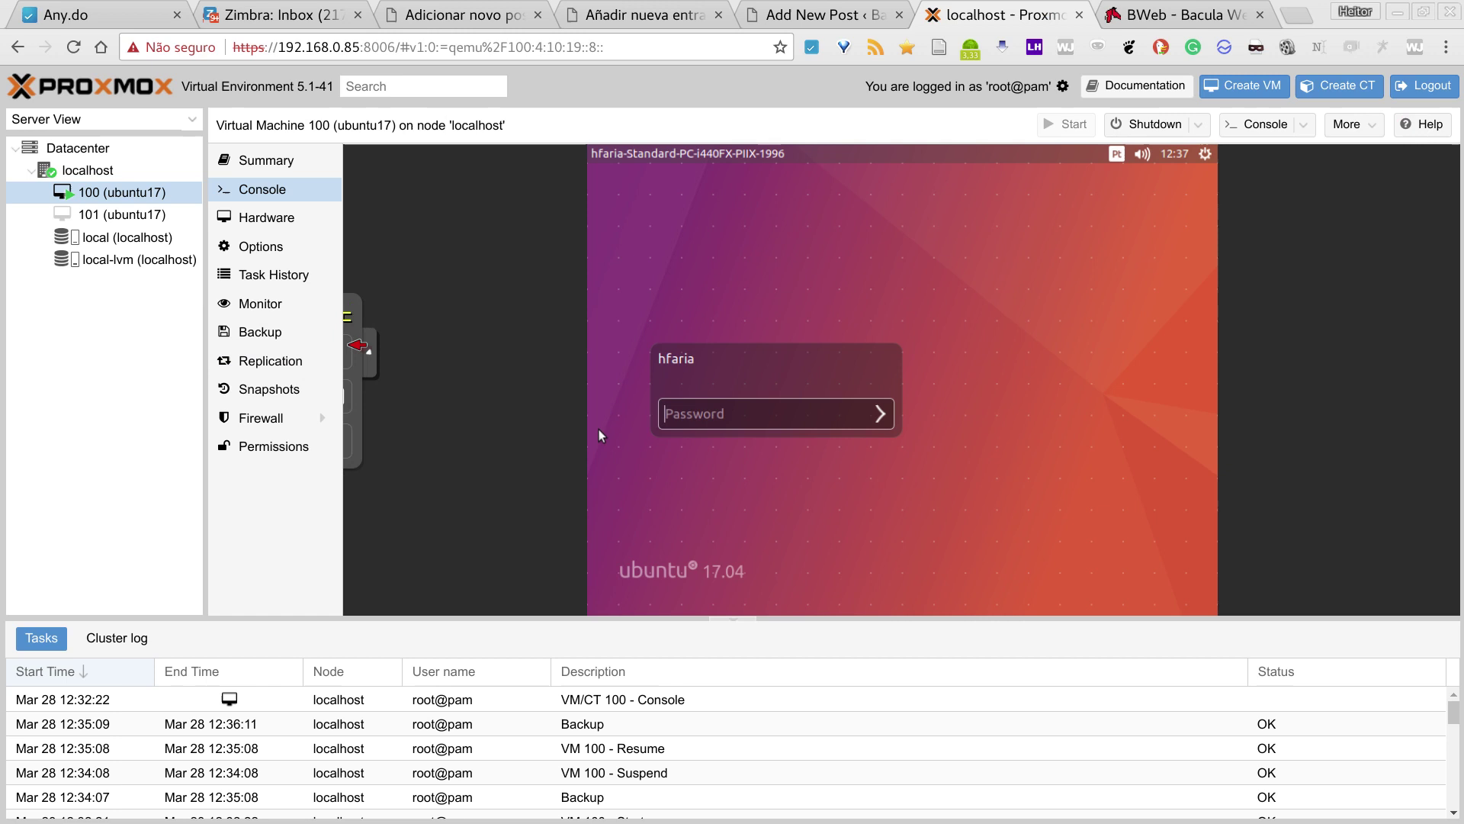
click(365, 441)
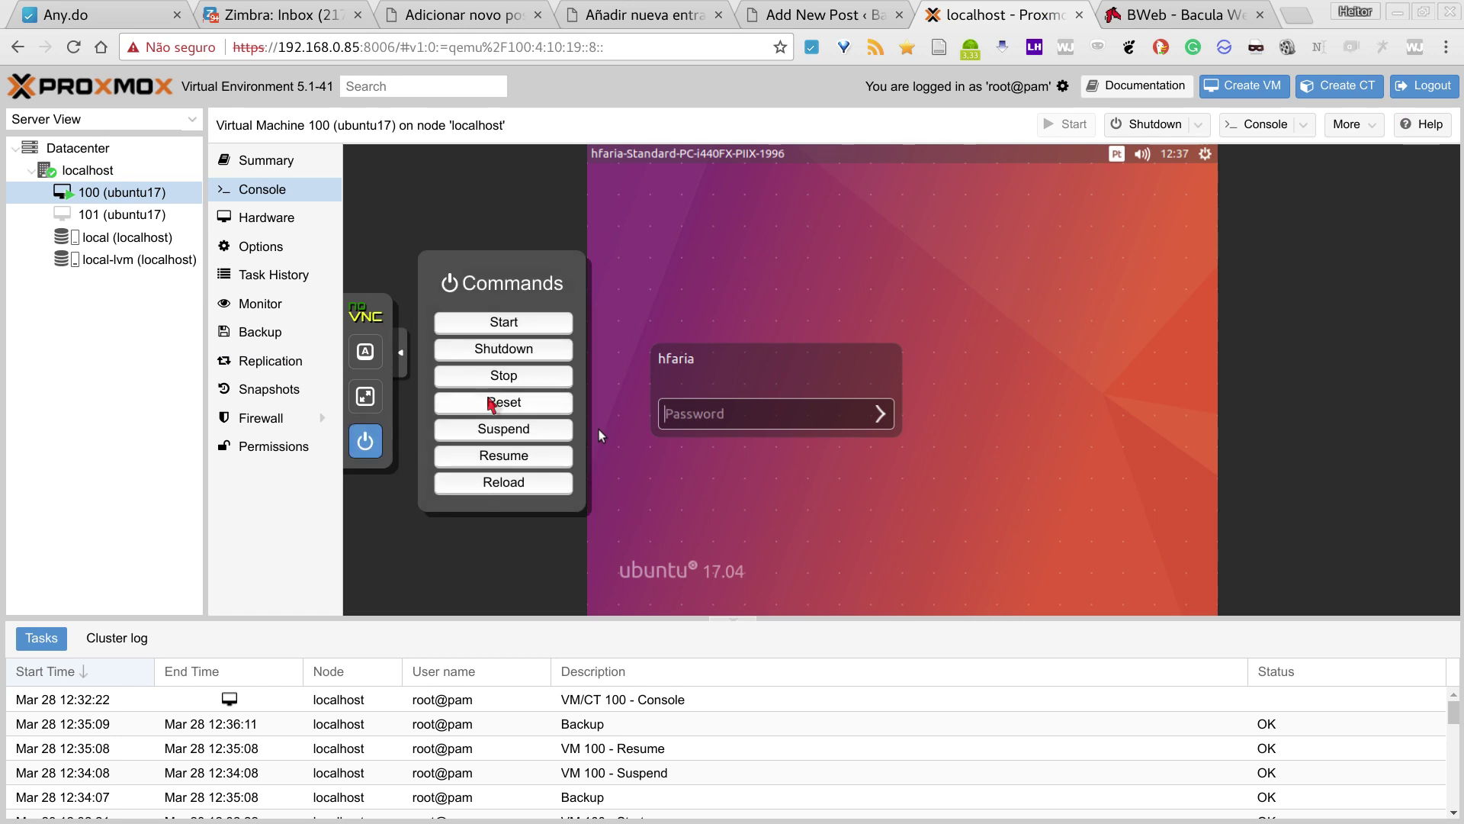
click(491, 377)
click(891, 167)
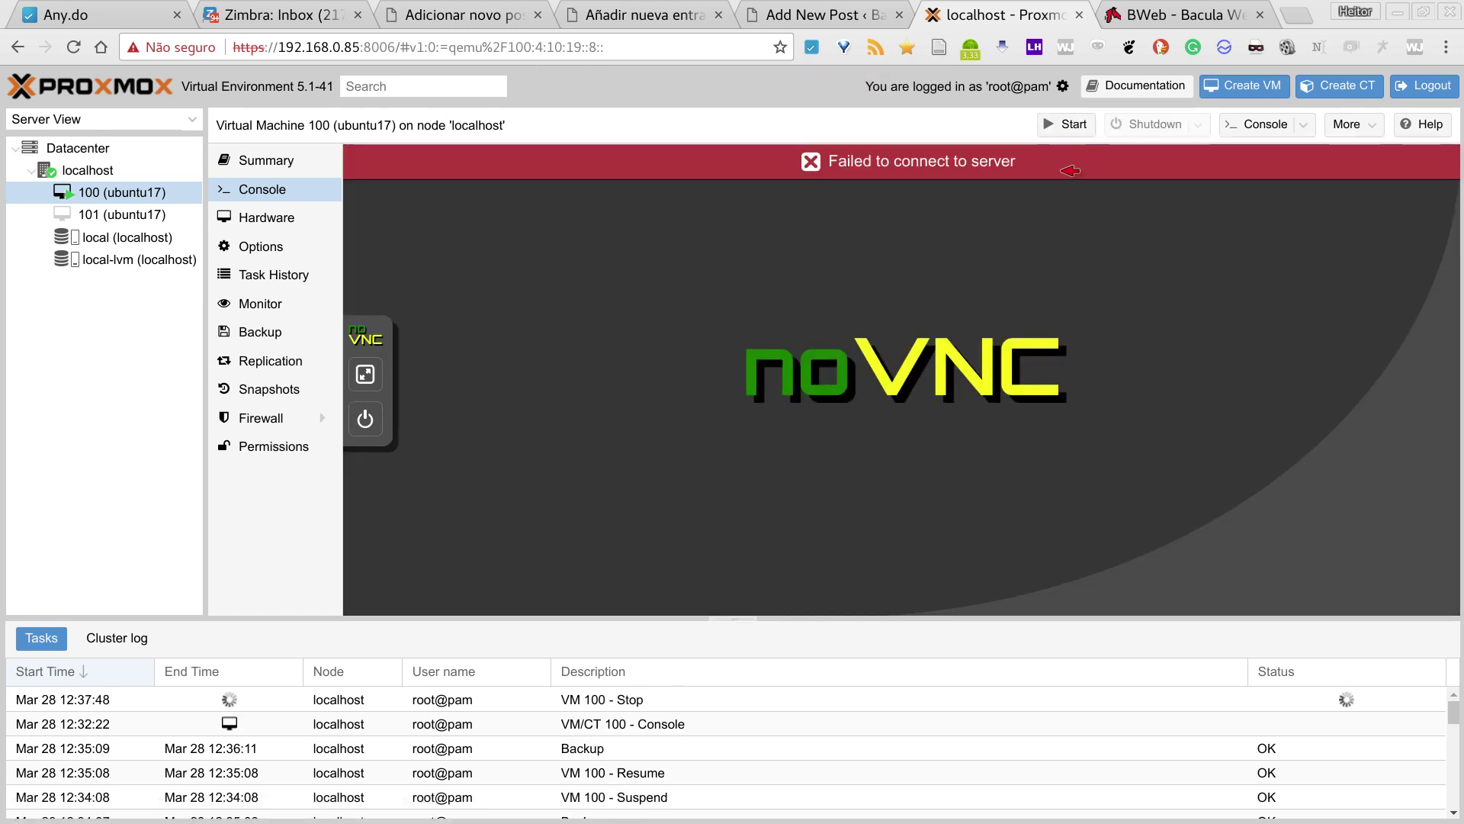
Destroy VM 100 via More > Remove, confirming with ID 100.
click(1372, 131)
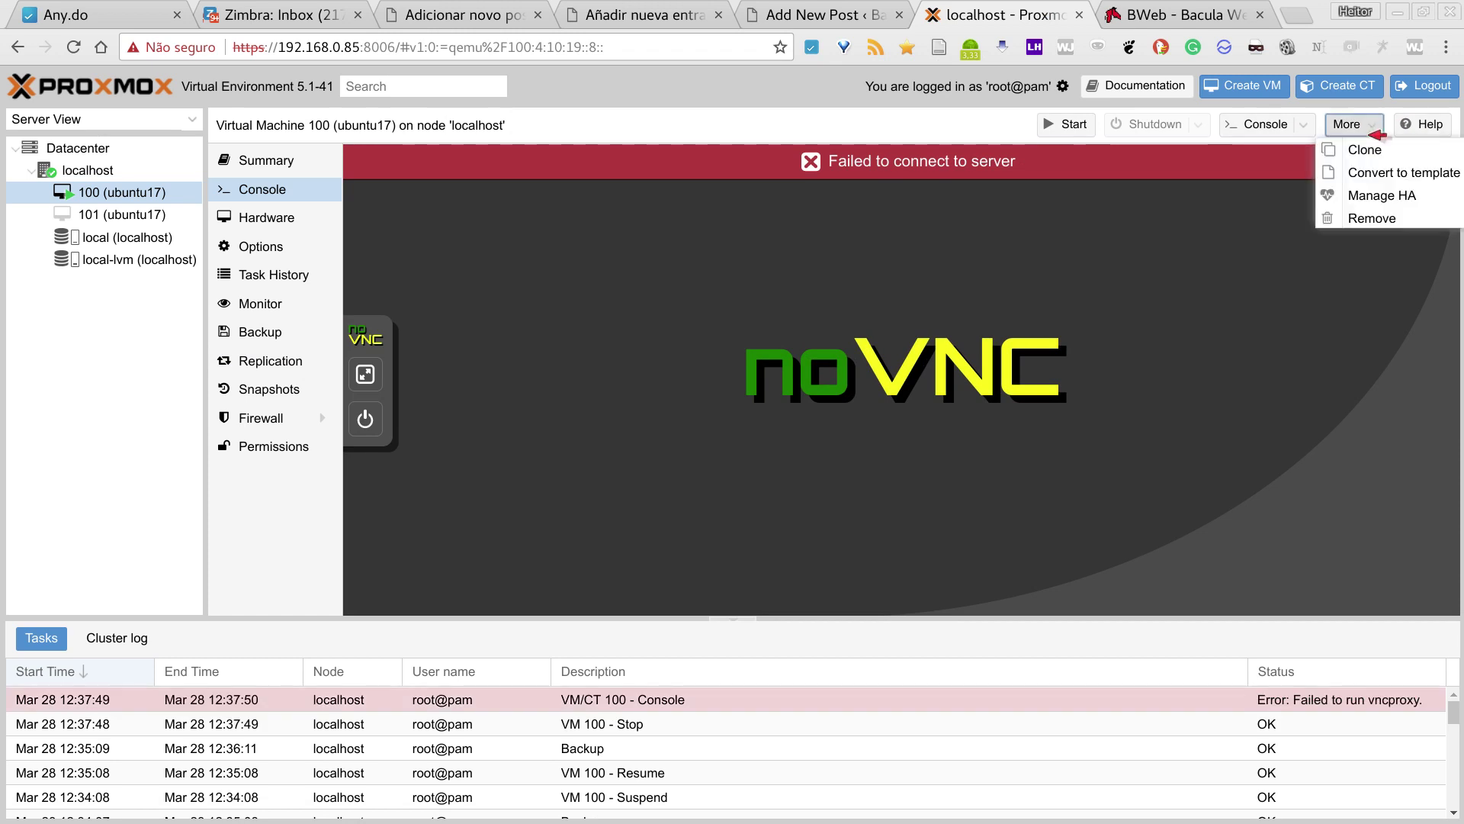
click(1372, 219)
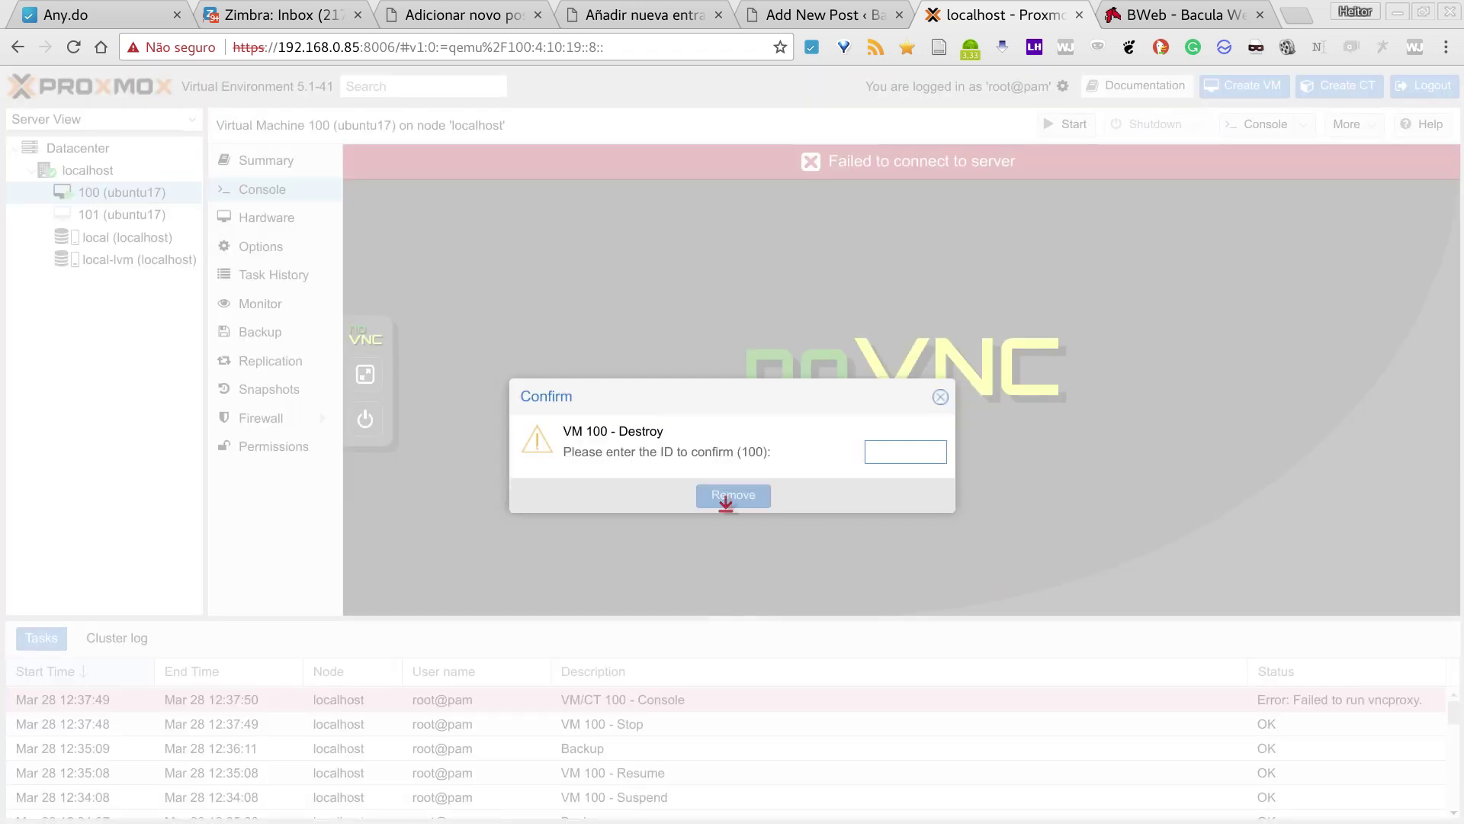
text(100)
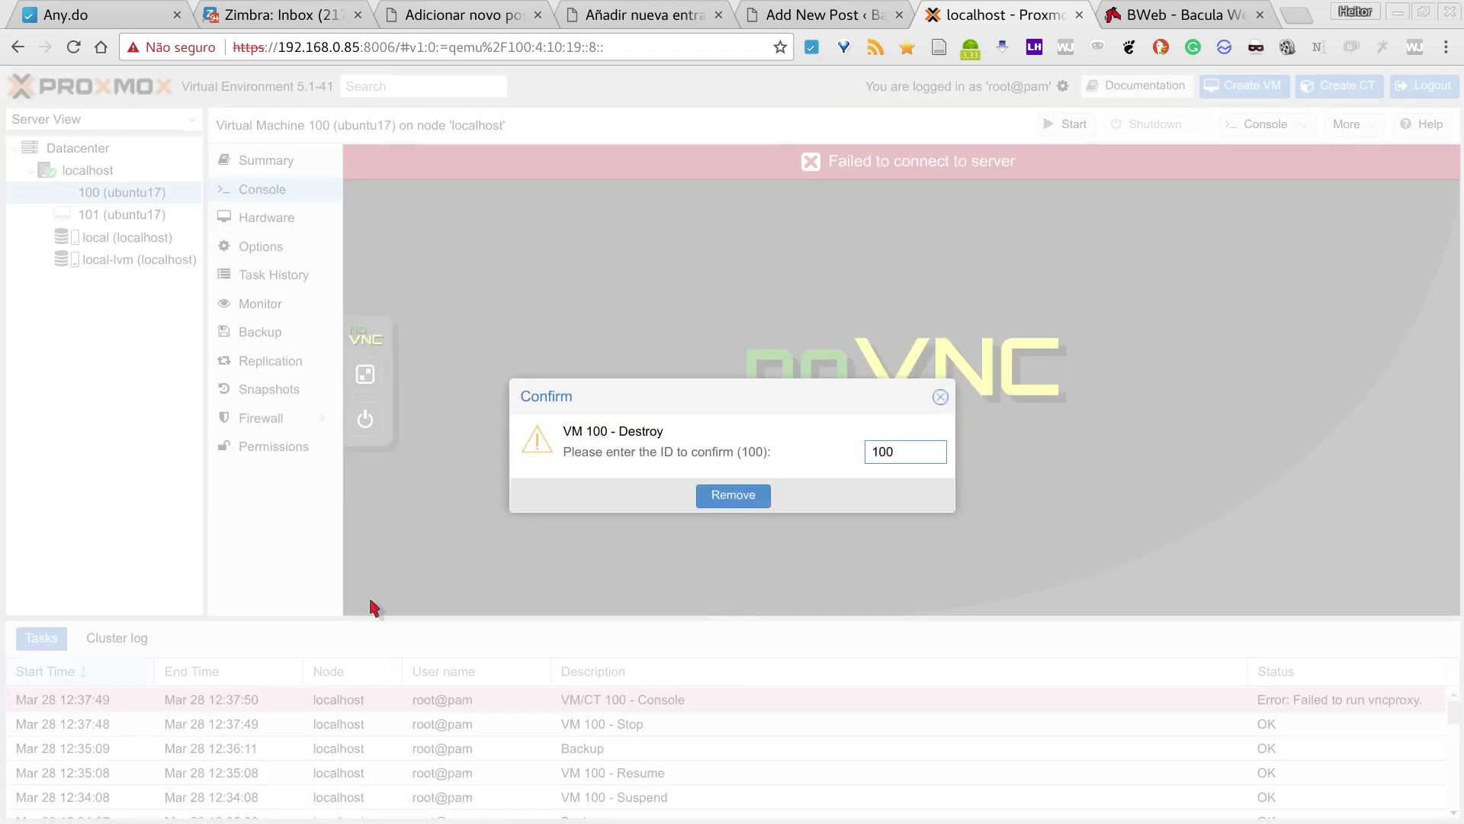
click(726, 494)
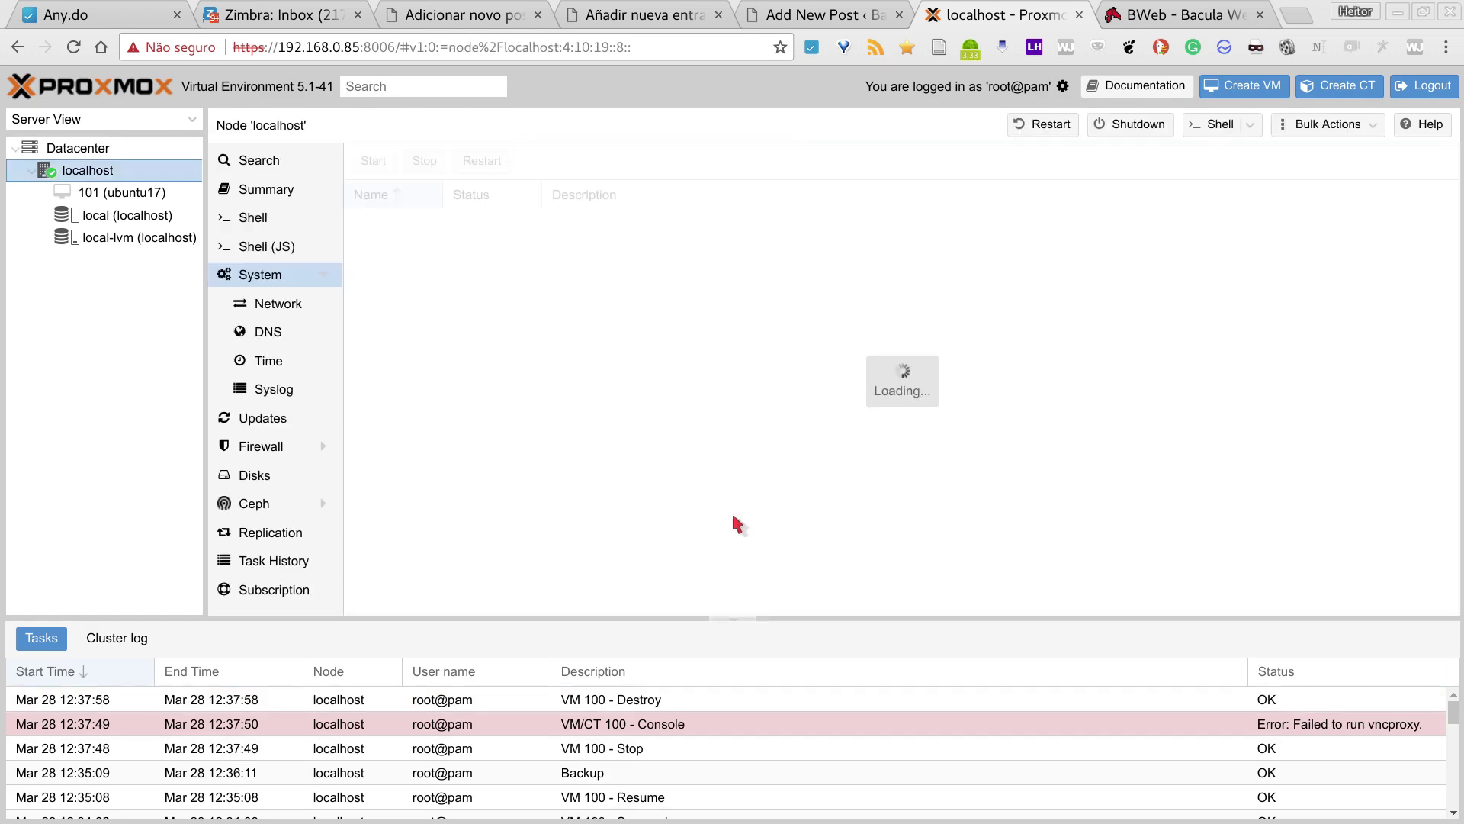
Run restore job 145 for 100-ubuntu17.vma, refresh its progress, then go back to Proxmox.
click(1155, 17)
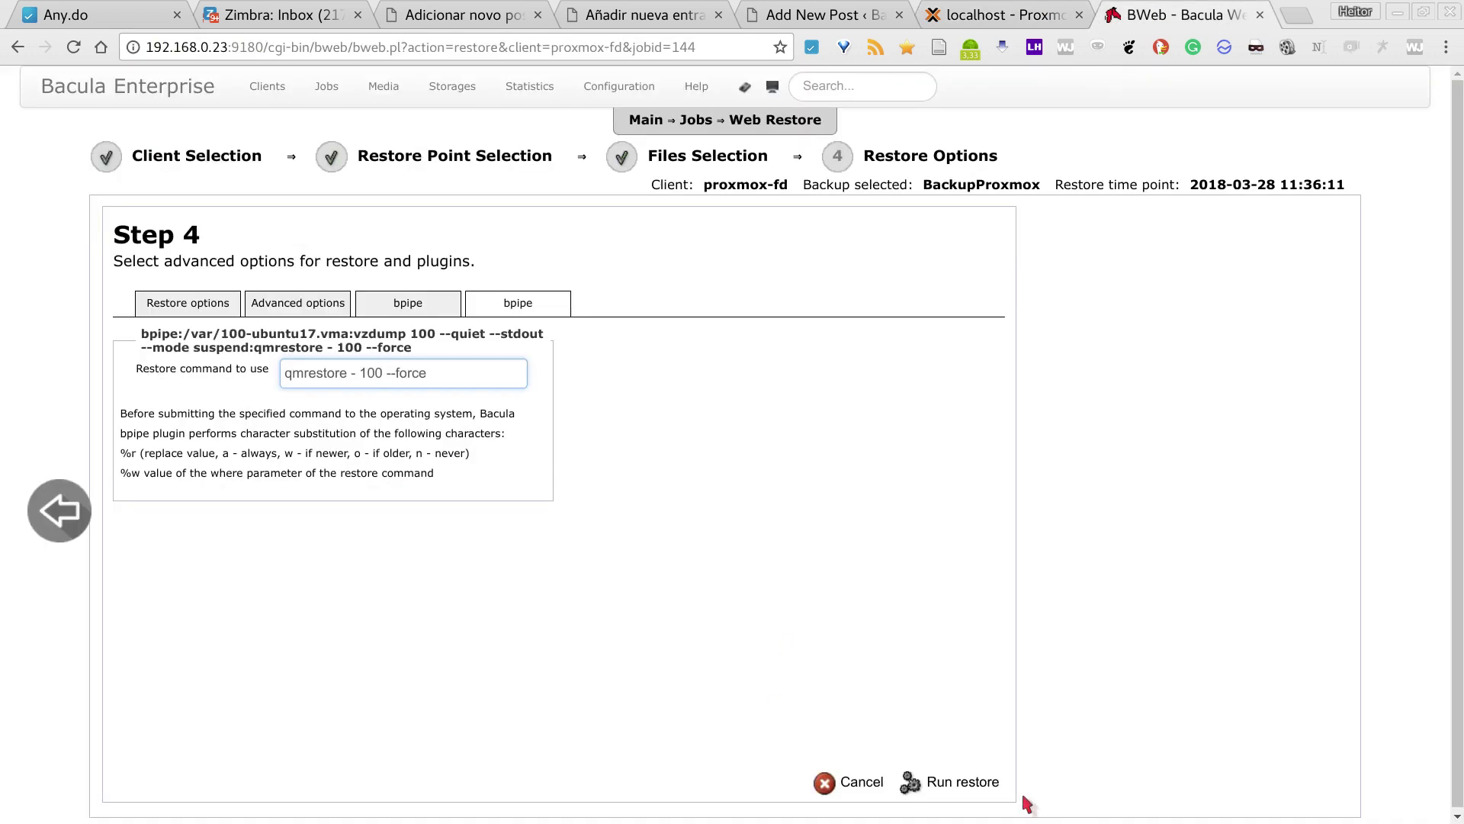
click(970, 789)
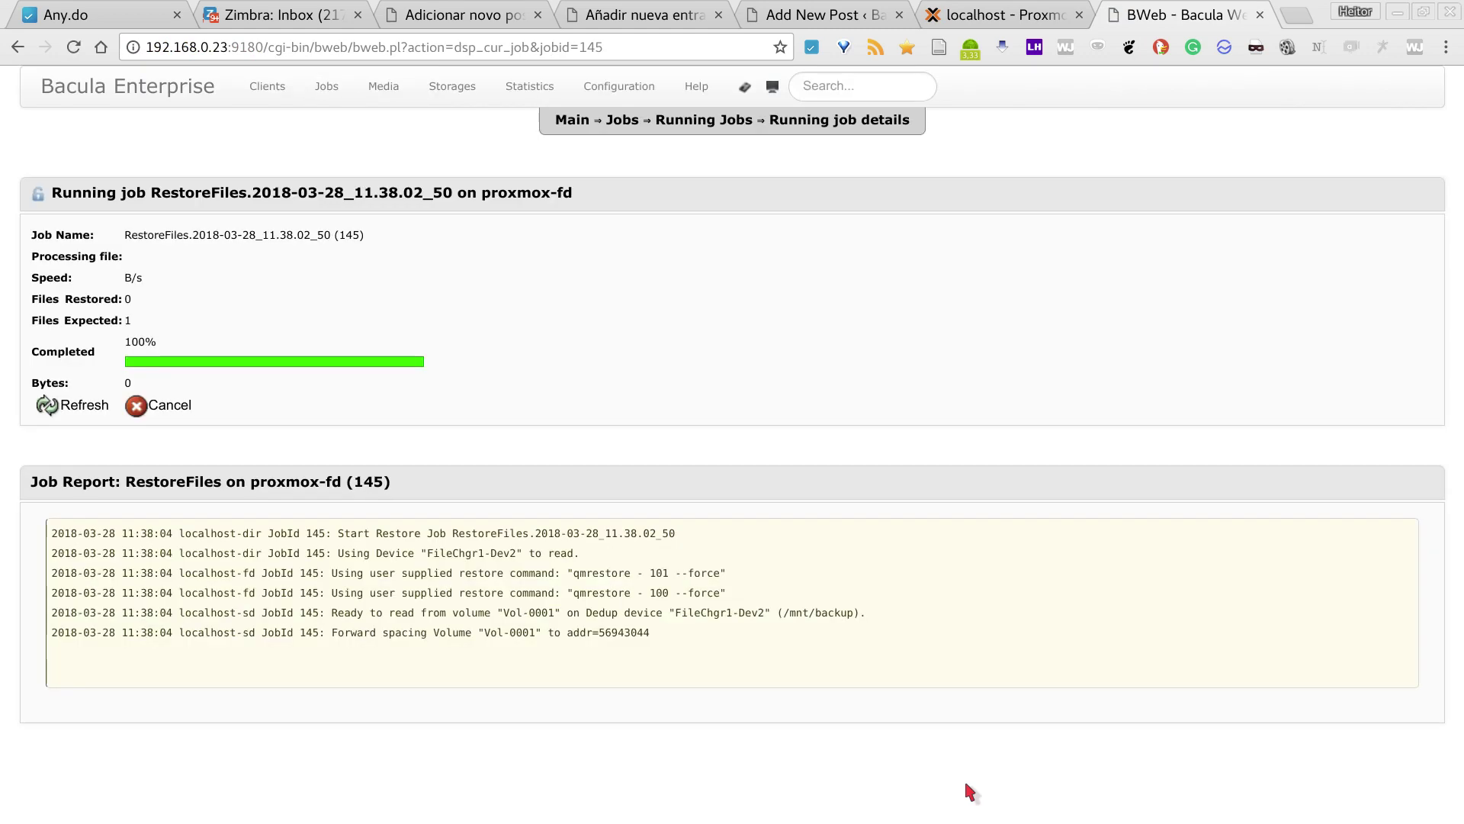
click(46, 405)
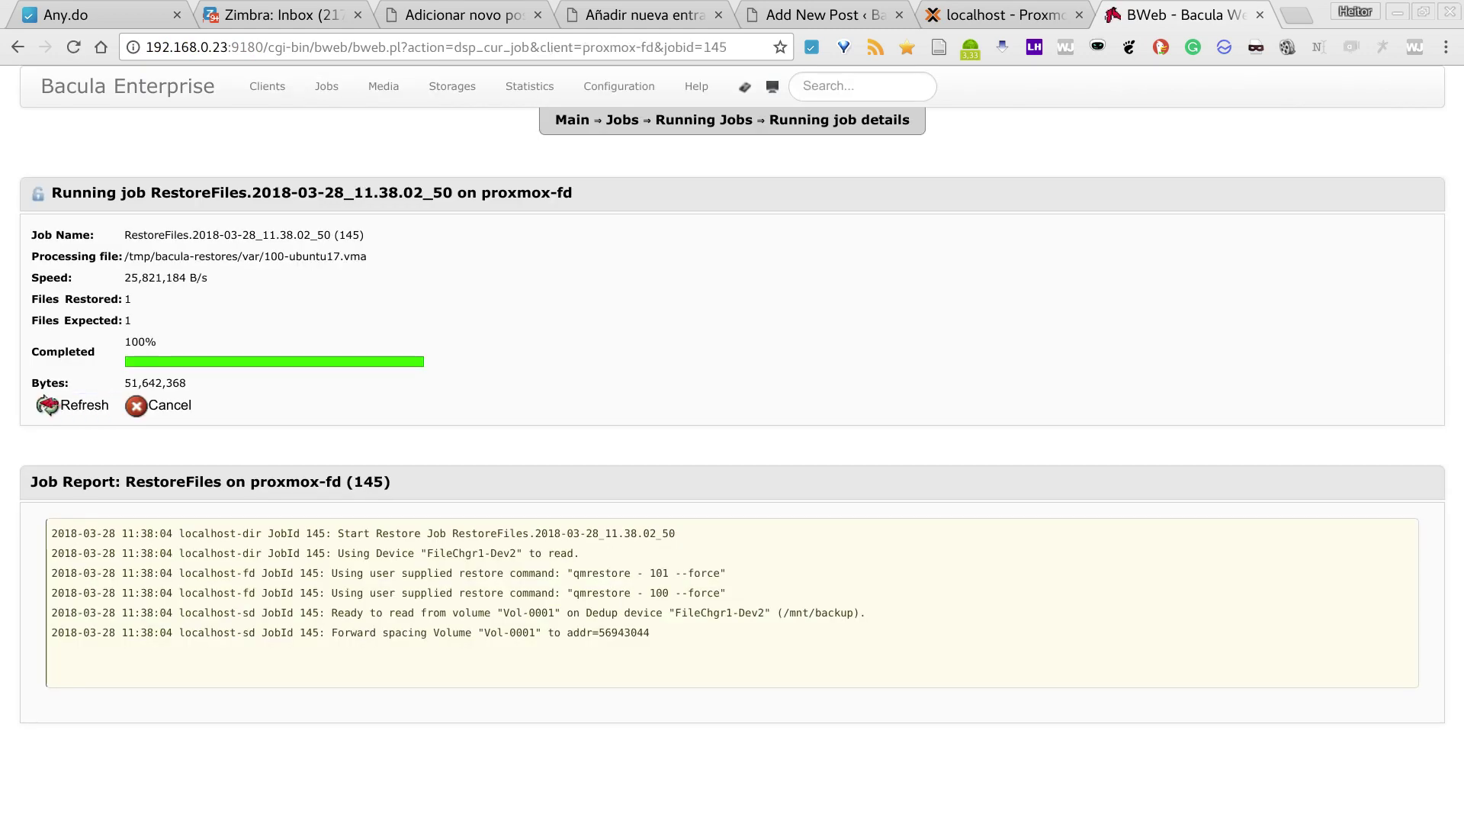
click(44, 406)
click(44, 406)
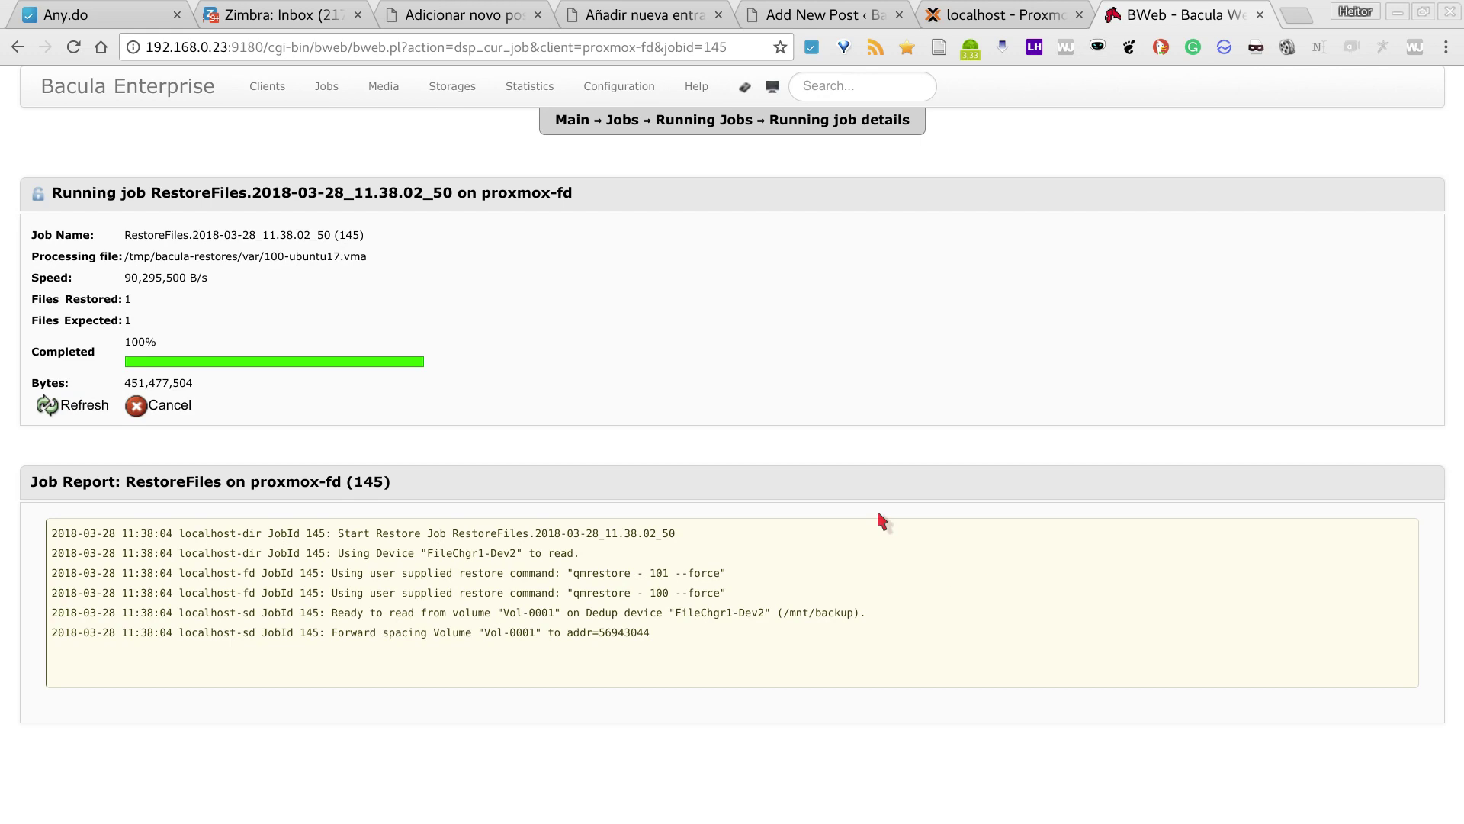
click(1051, 14)
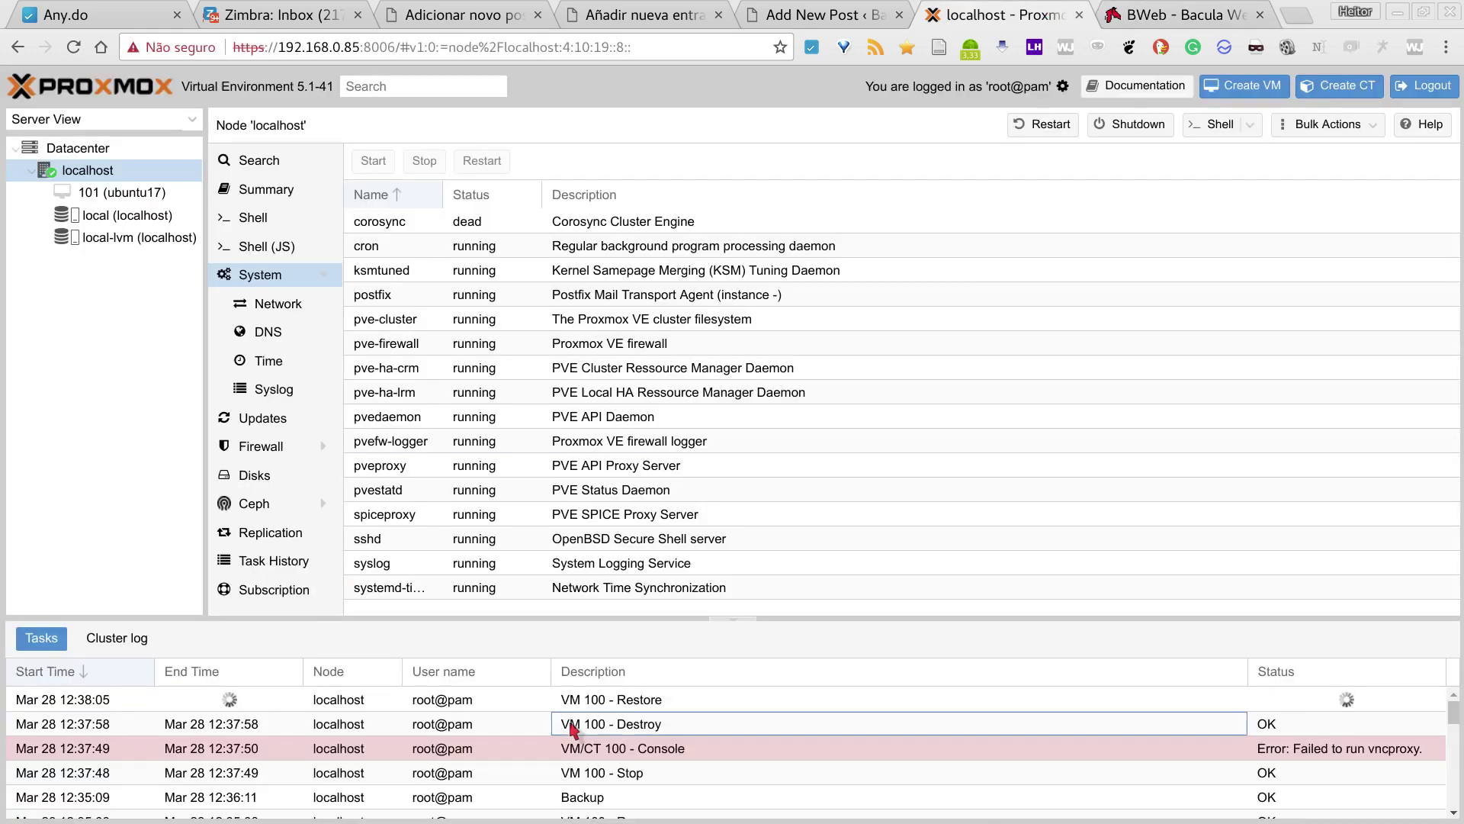
Review the VM 100 Destroy and Restore tasks, and confirm BWeb job 145 reports Restore OK.
click(573, 727)
click(628, 707)
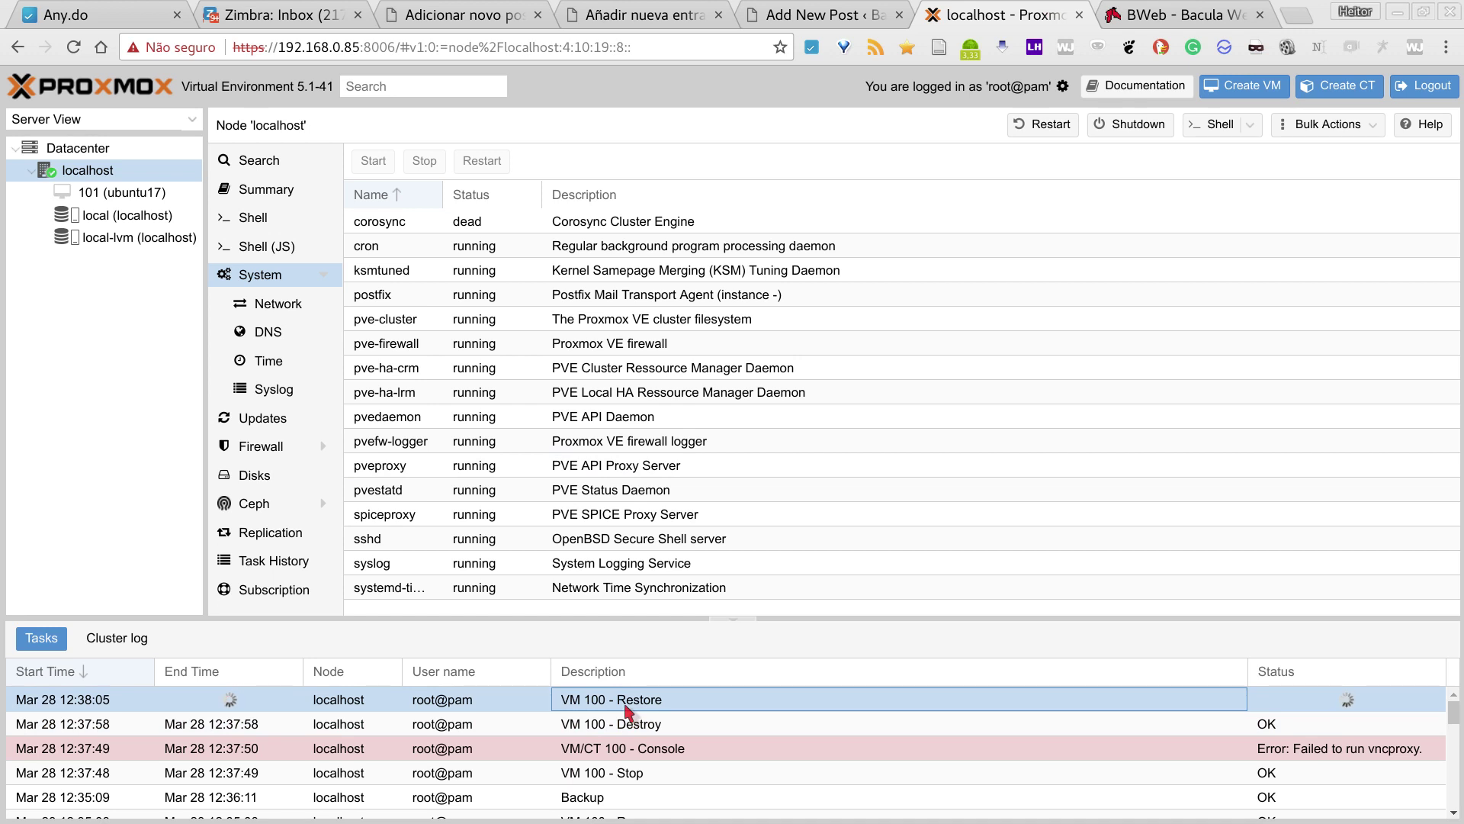
key(ctrl+Tab)
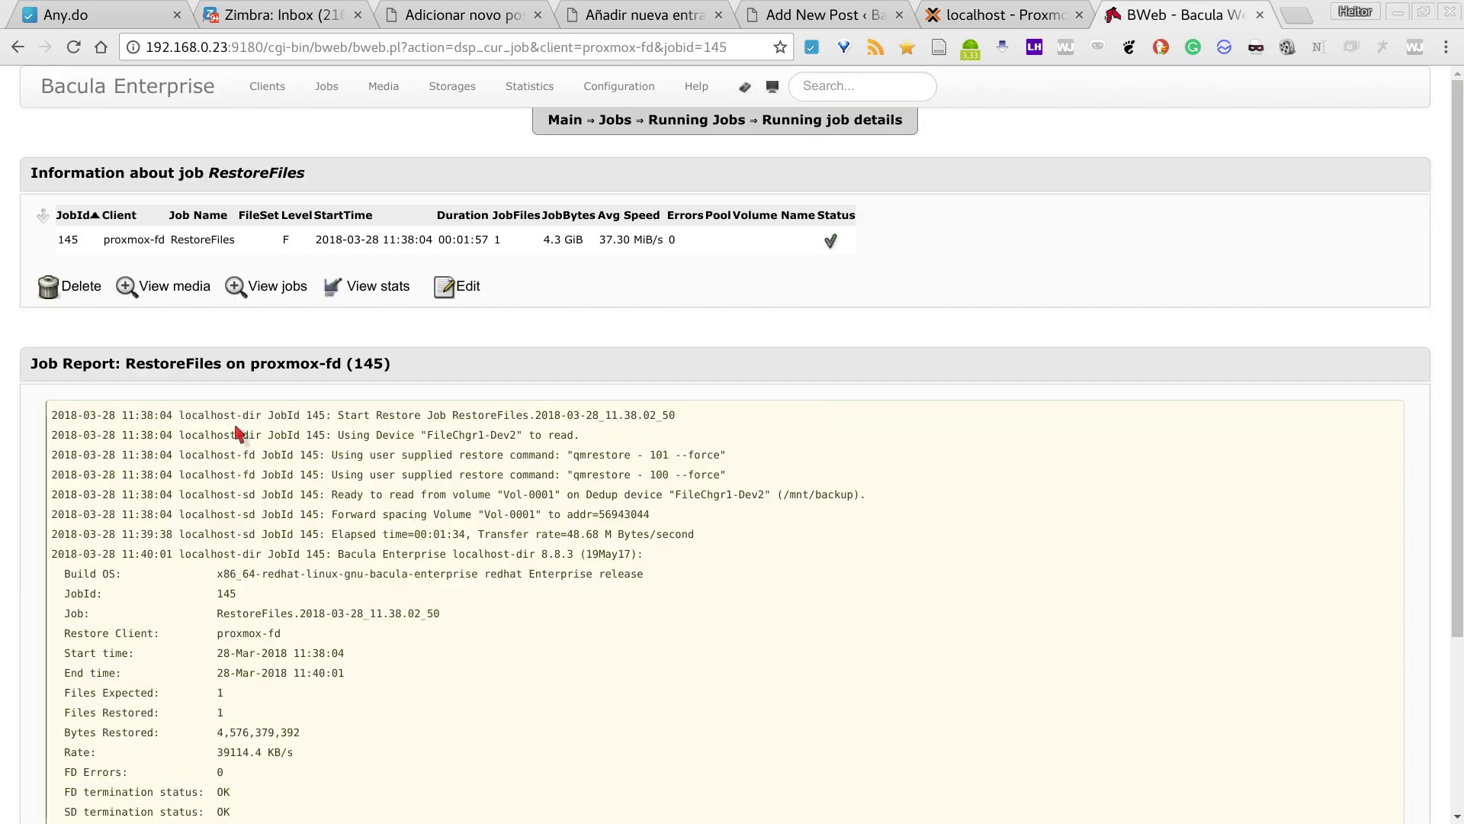
scroll(534, 625, down, 1)
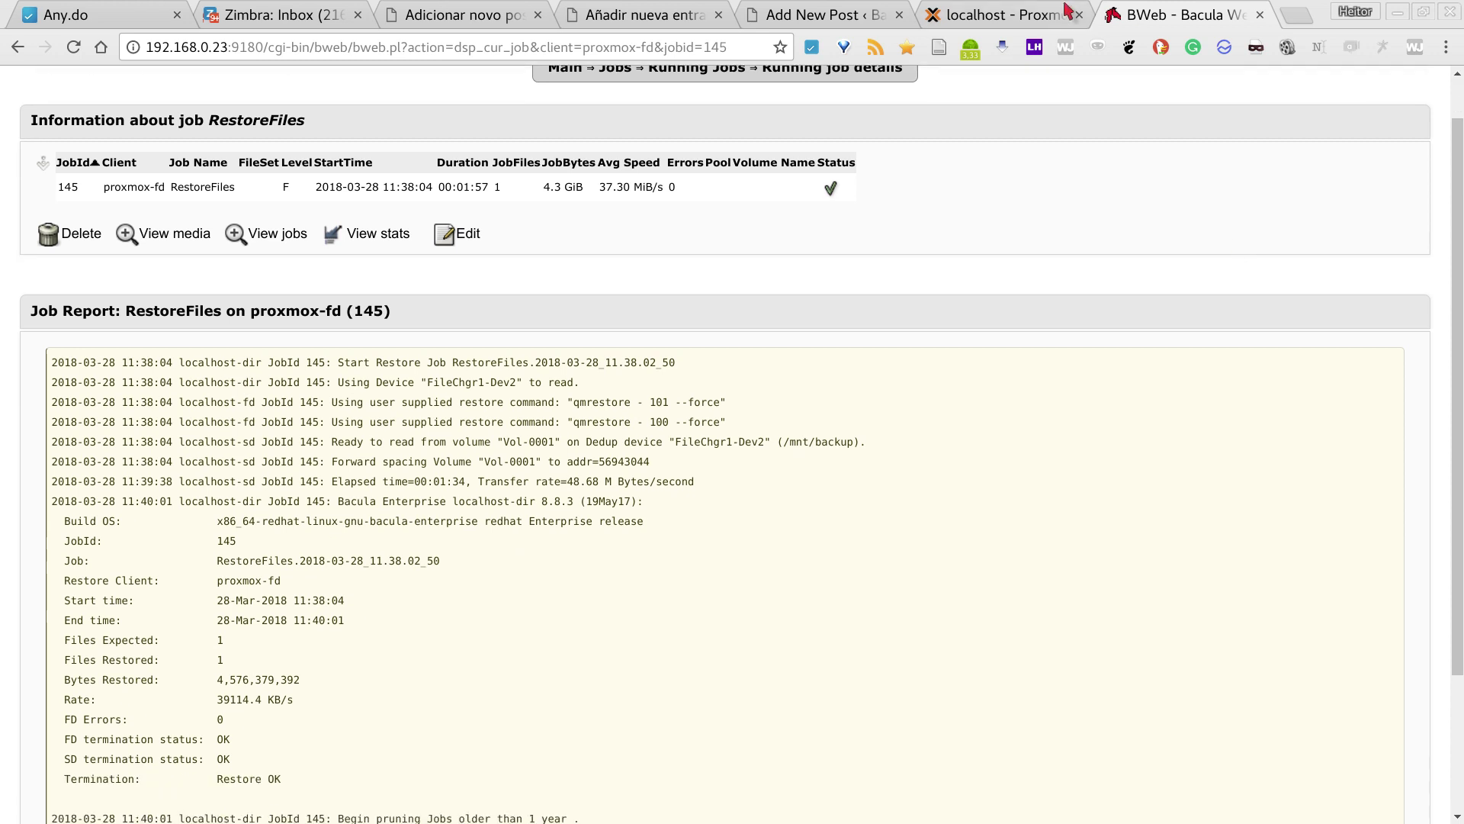
click(1068, 11)
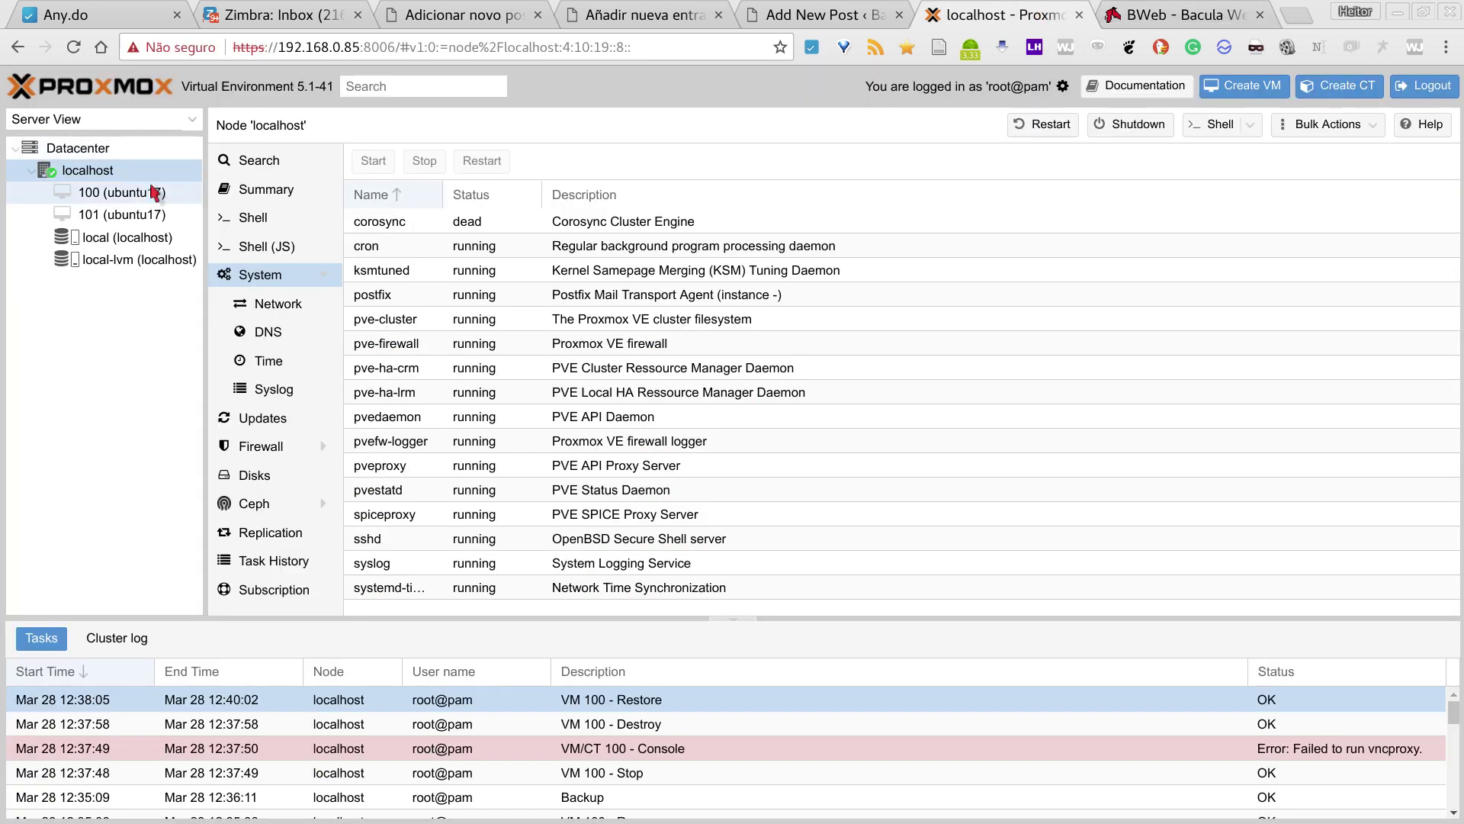
Start the restored VM 100 (ubuntu17) from its console's power panel and confirm.
click(152, 192)
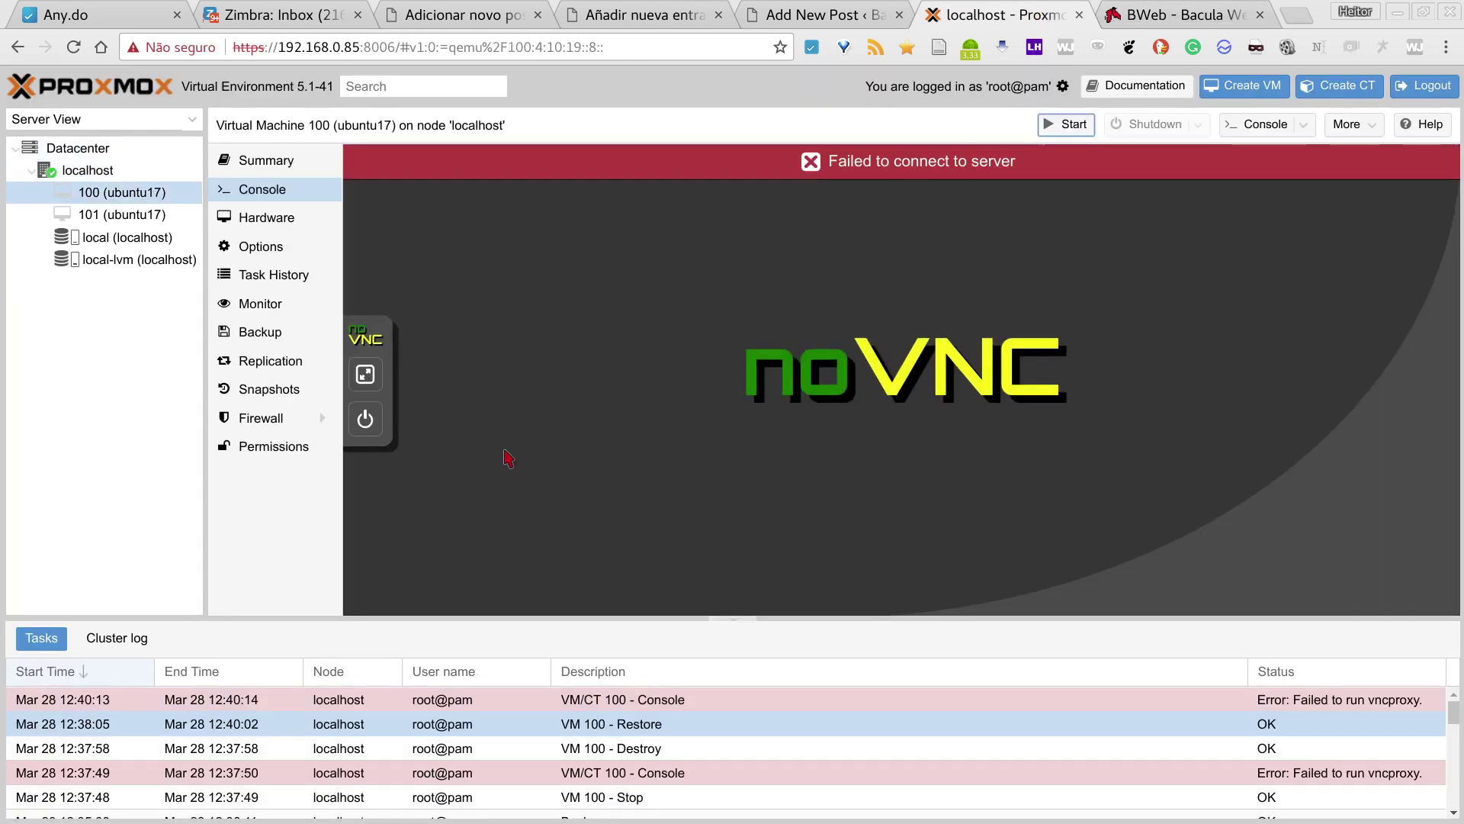
click(365, 418)
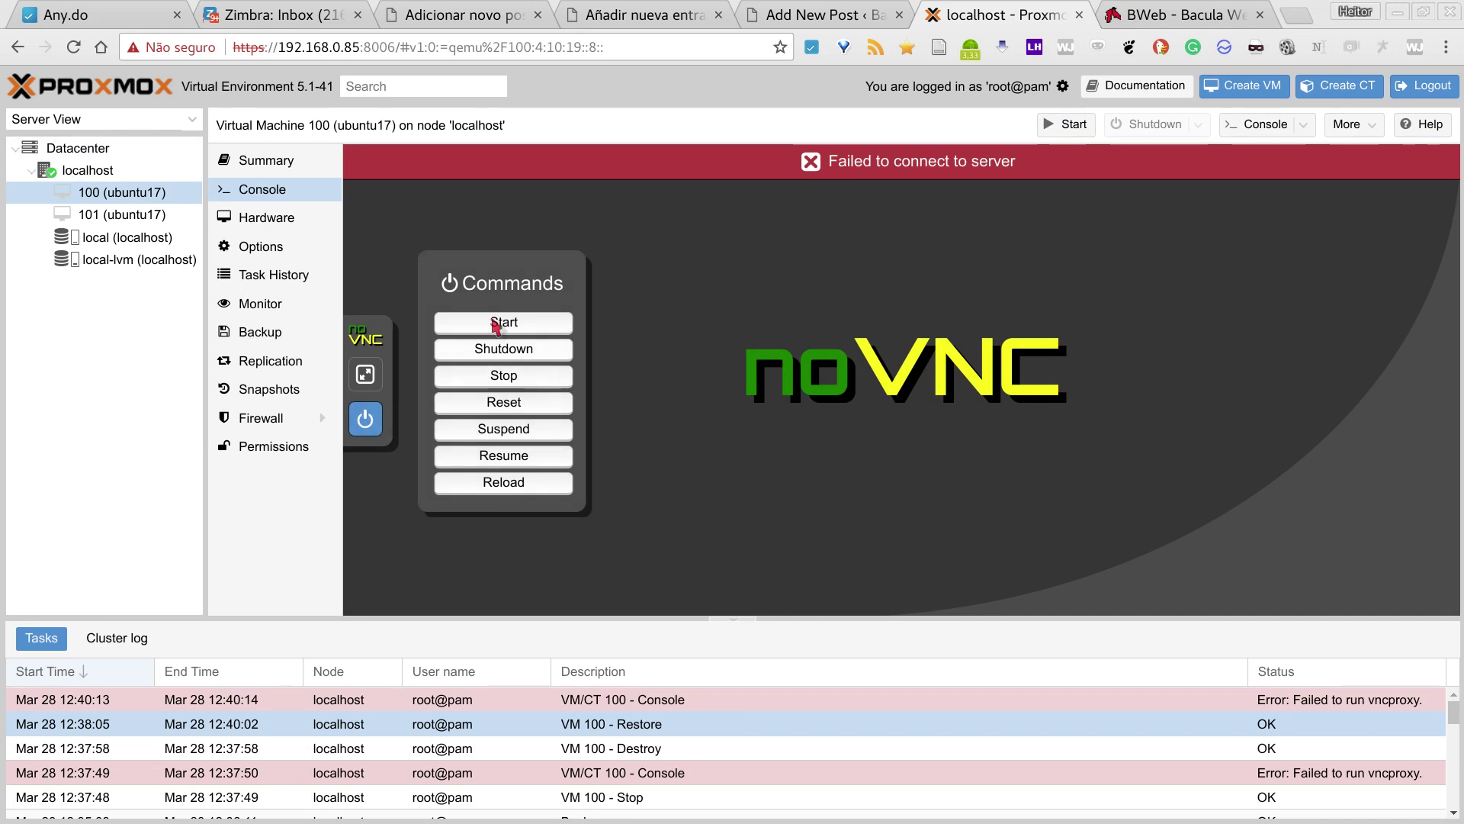
click(495, 325)
click(901, 163)
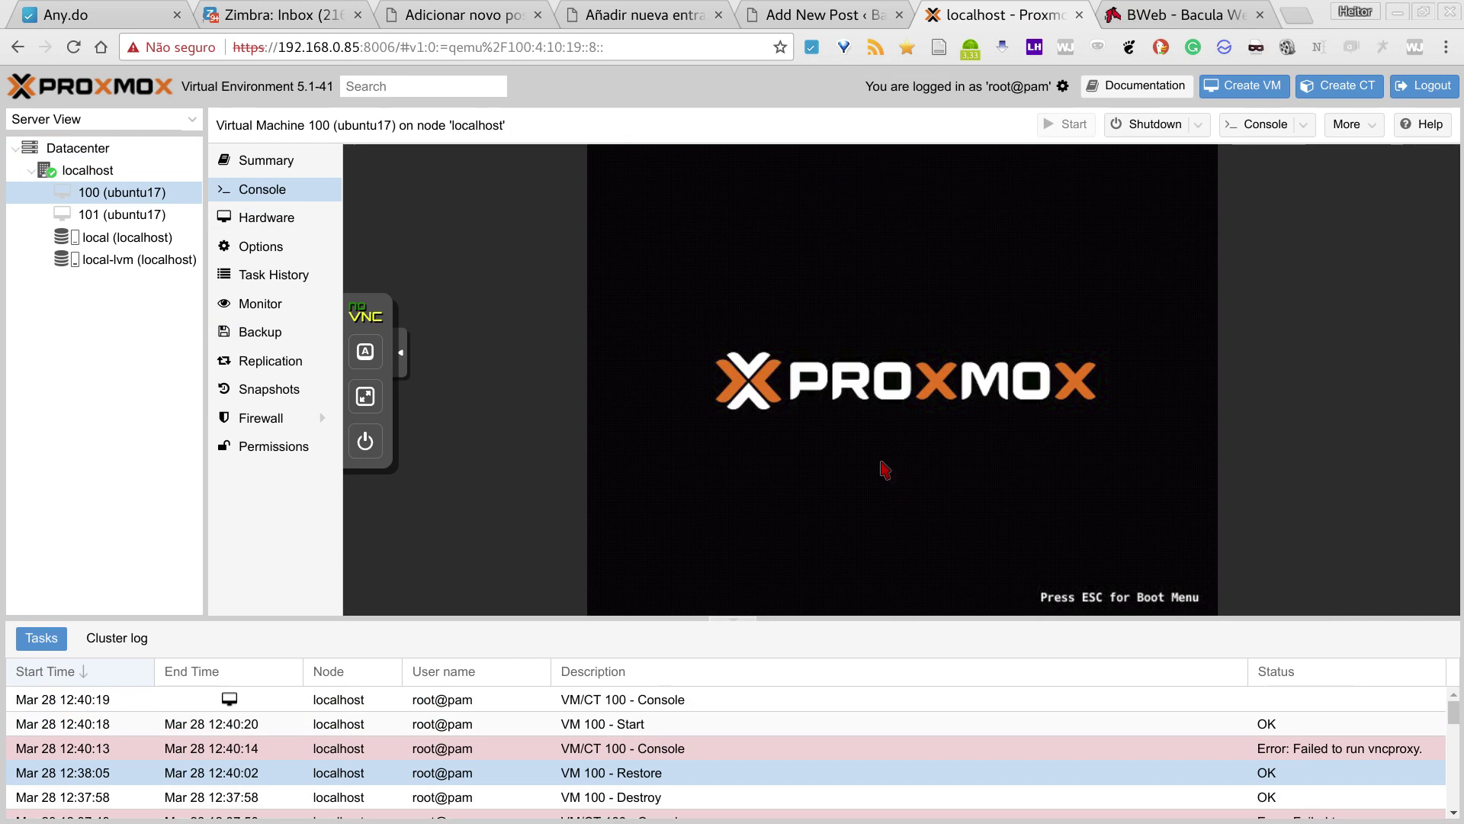
Highlight 'qmrestore - 101 --force' in the terminal output, then return to the VM 100 console.
mouse_move(1, 1)
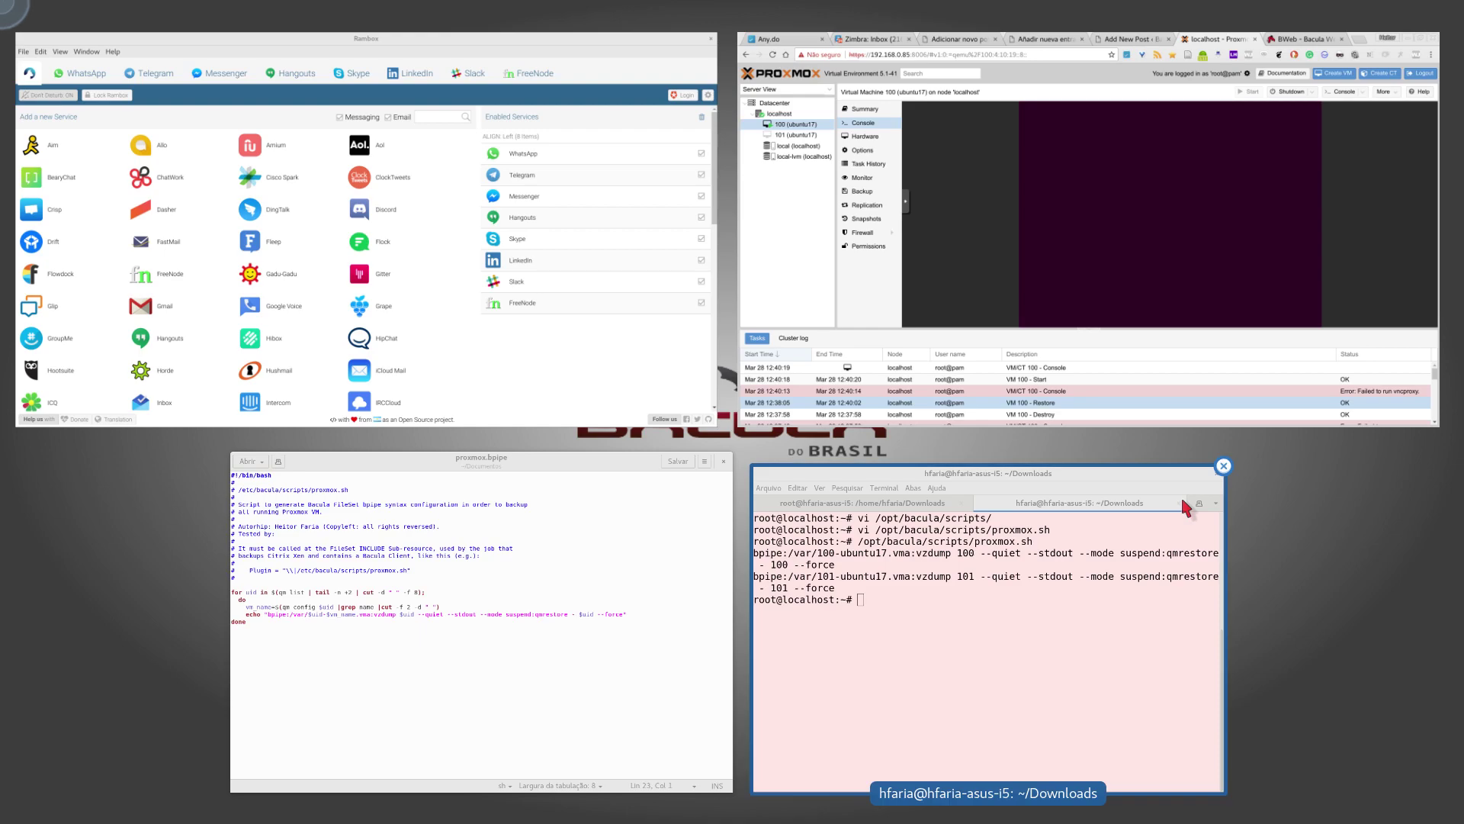
click(1141, 657)
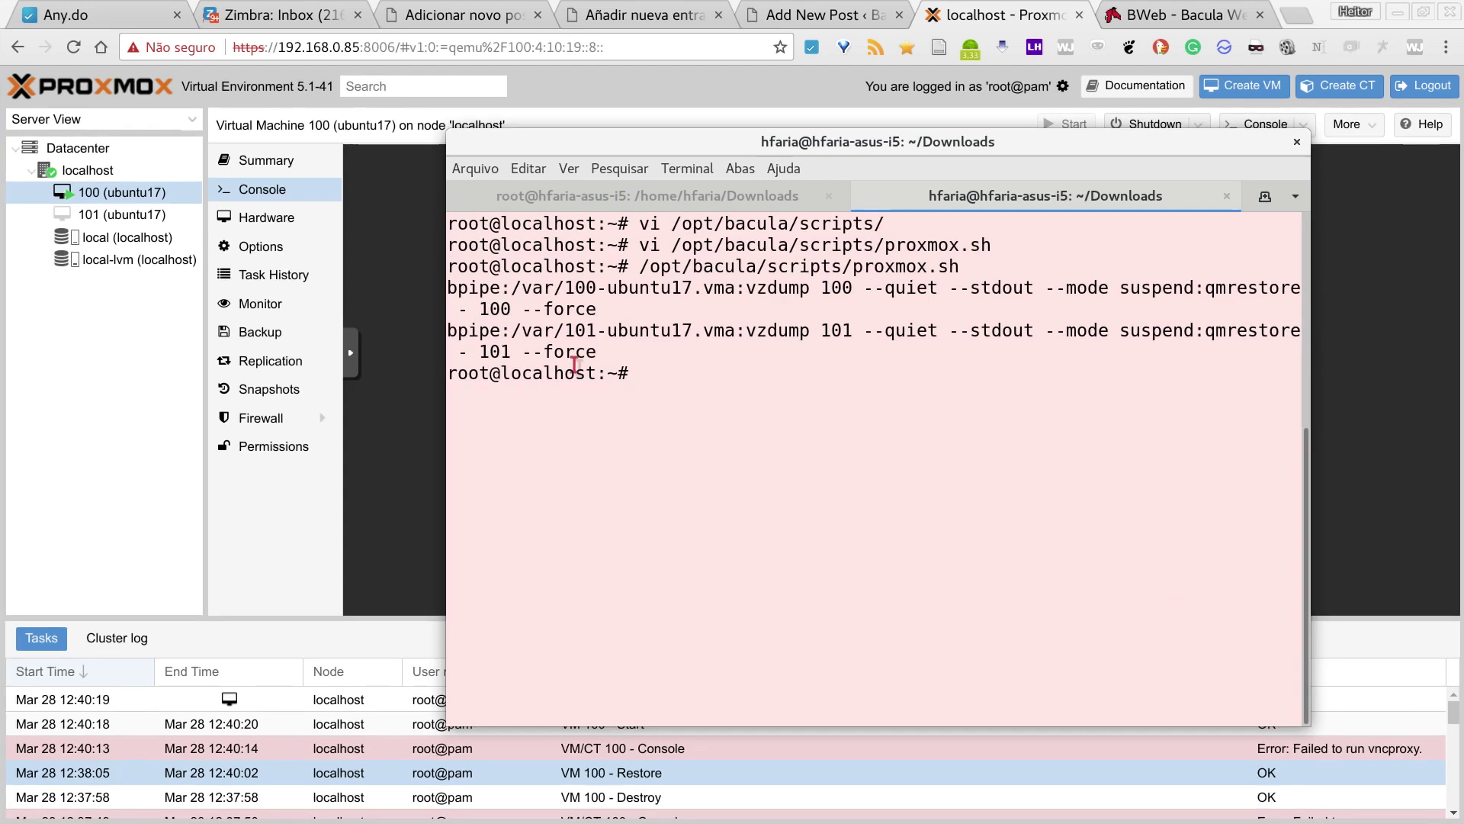
drag(523, 352, 600, 355)
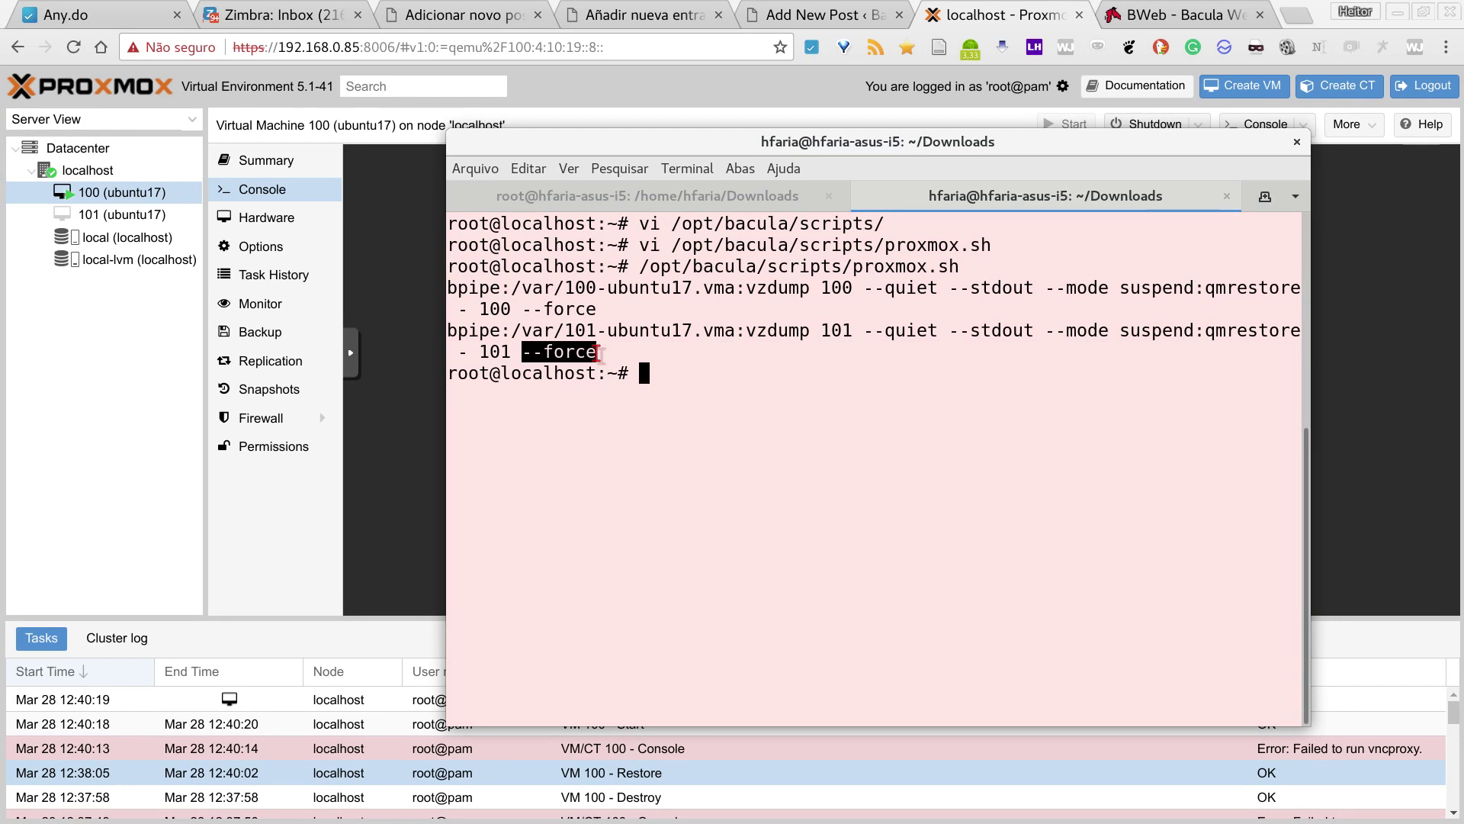
click(525, 352)
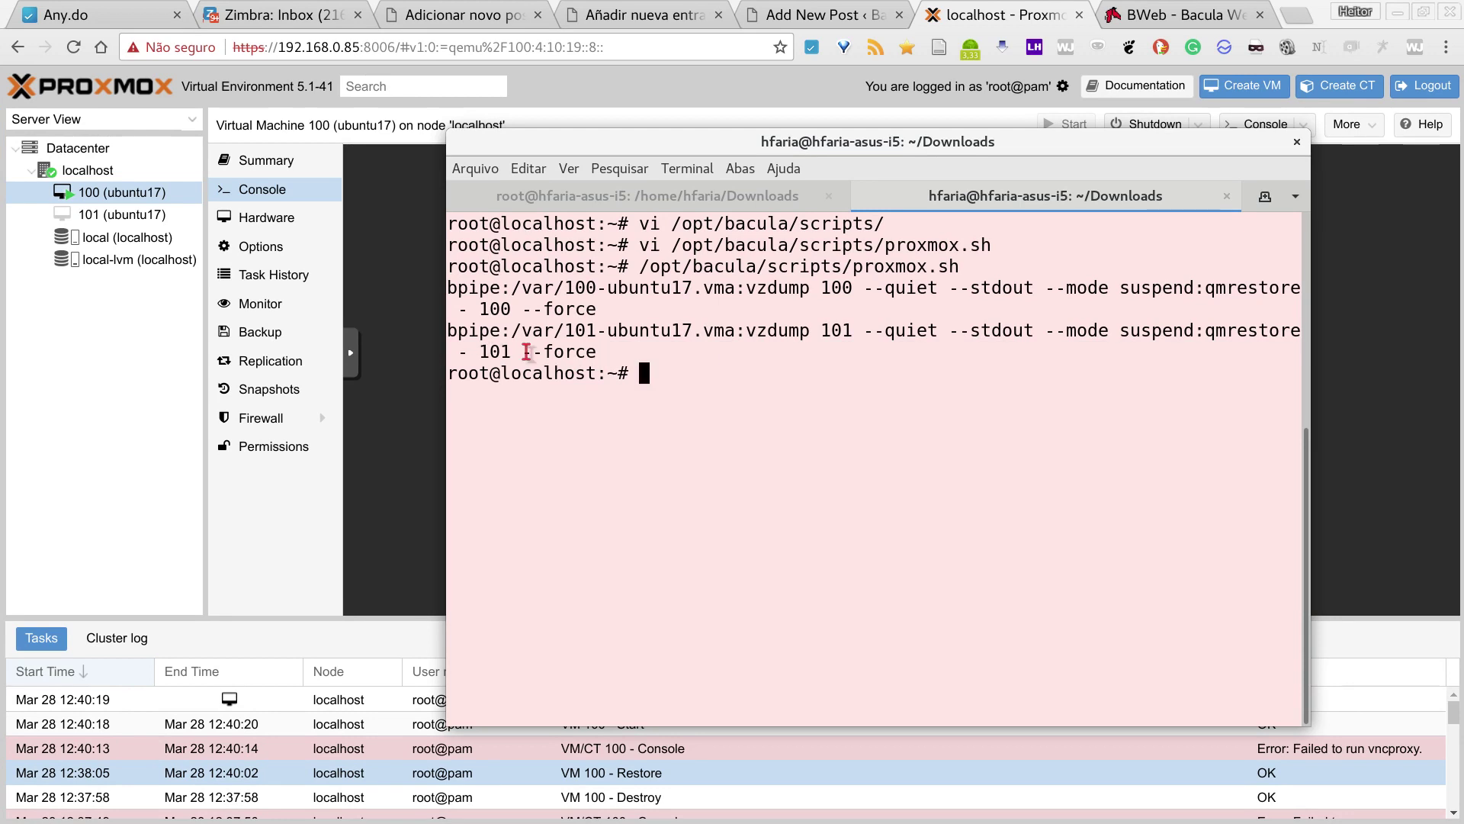
drag(526, 351, 601, 352)
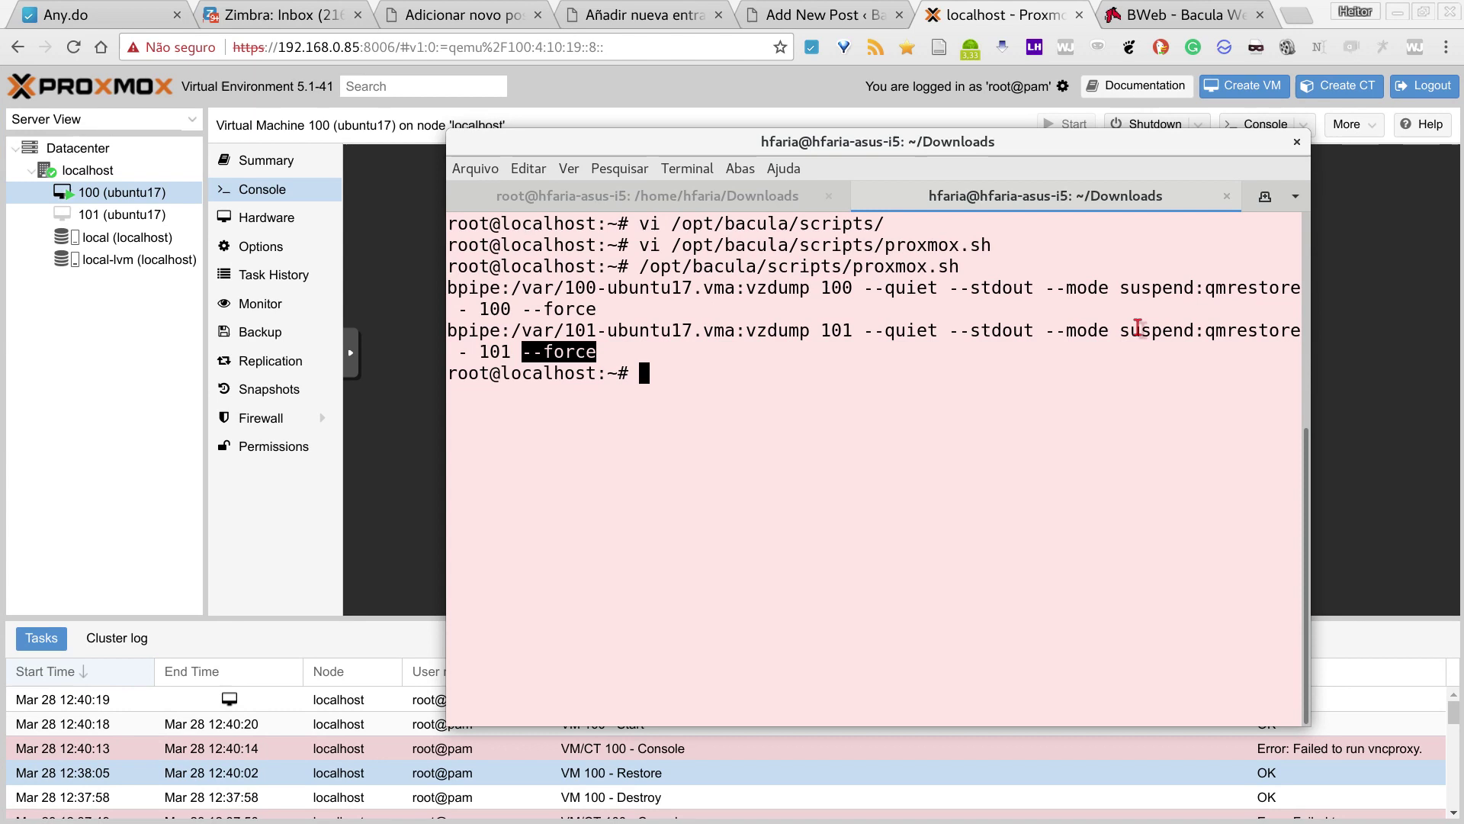
drag(1206, 330, 599, 352)
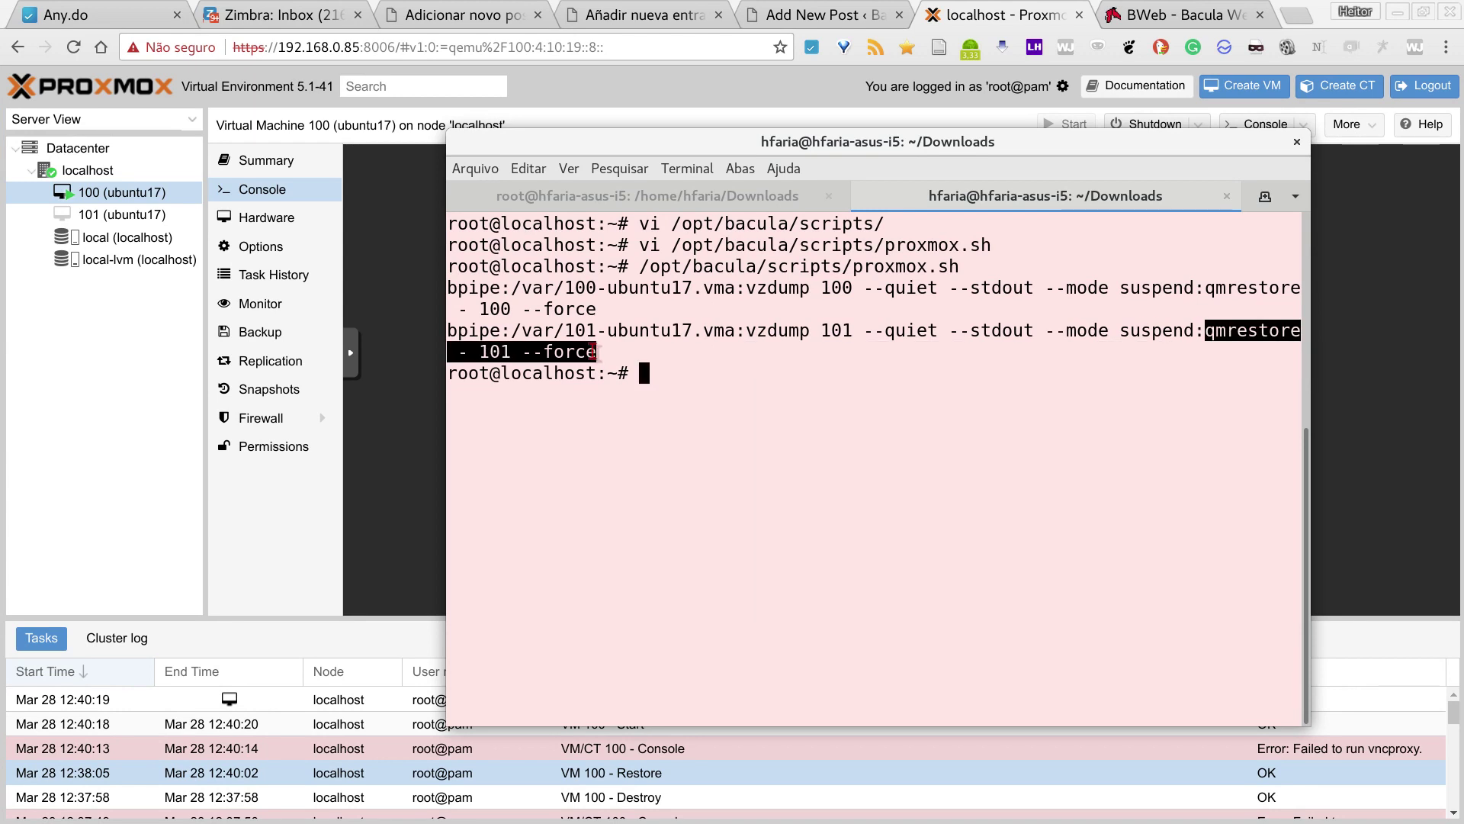
click(283, 553)
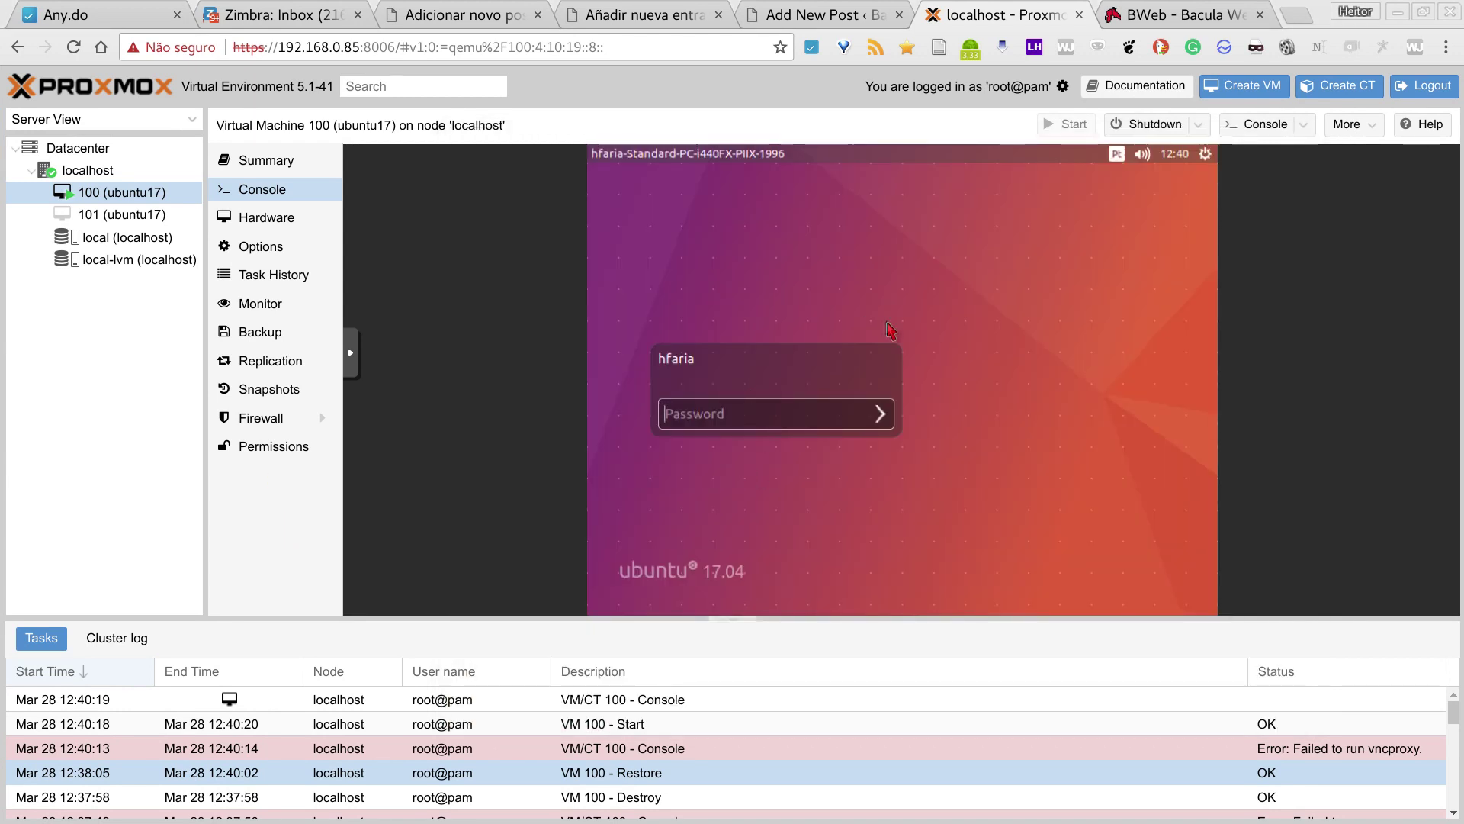
Minimize the Proxmox browser and Rambox windows so only the terminal's proxmox.sh output remains.
click(1394, 13)
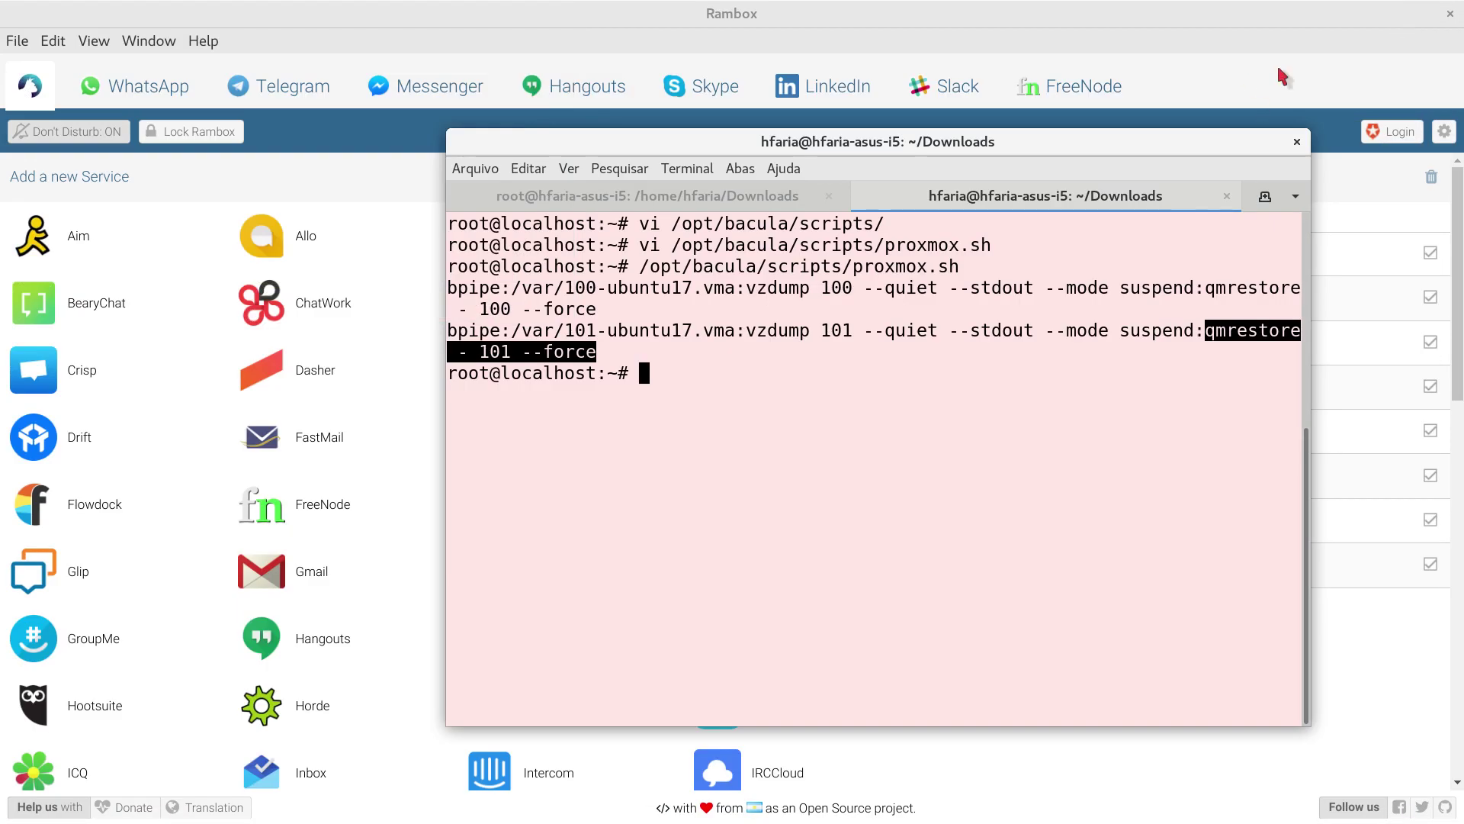
click(1297, 20)
right_click(1295, 19)
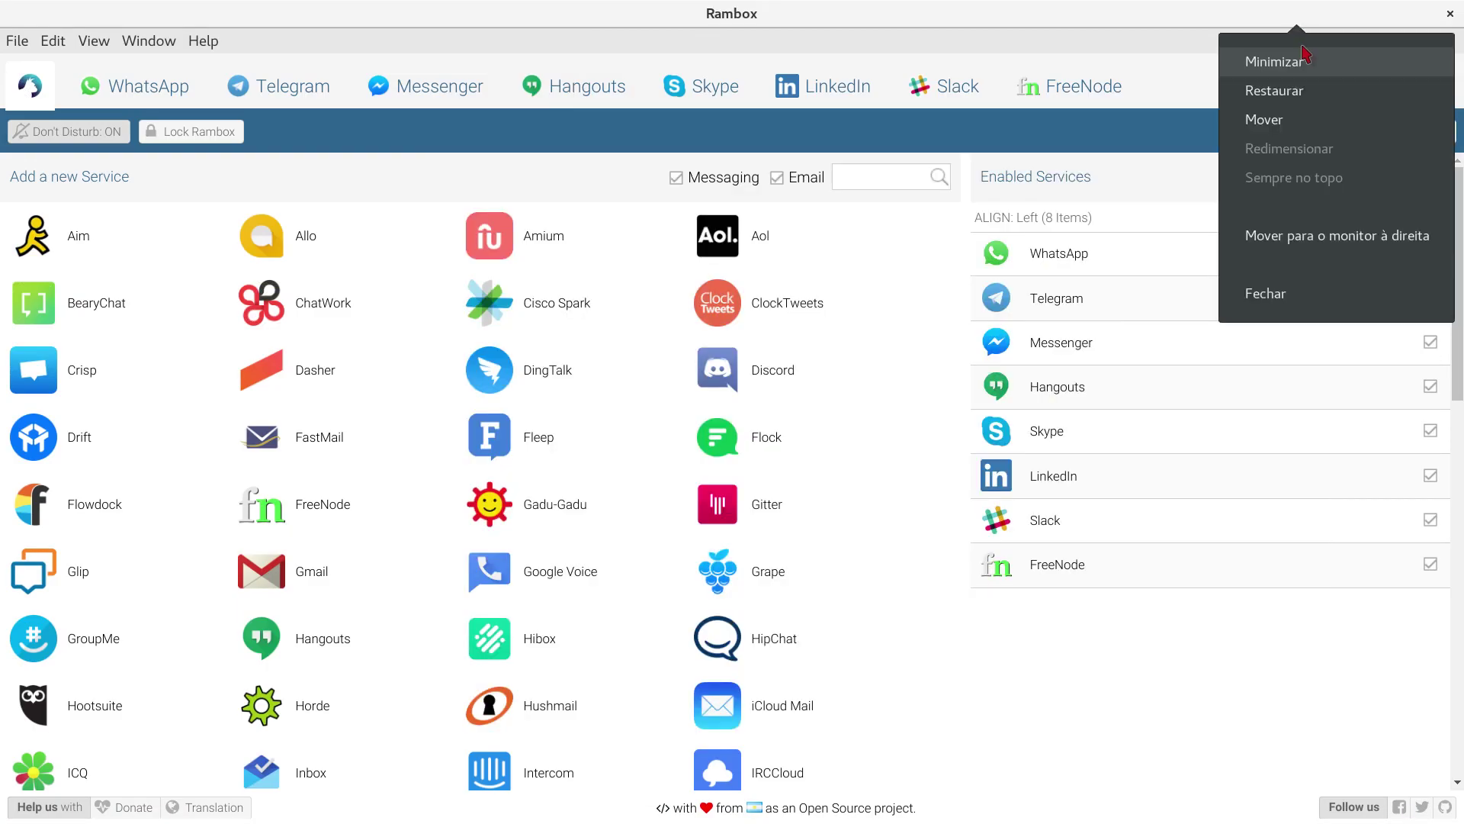
click(1300, 52)
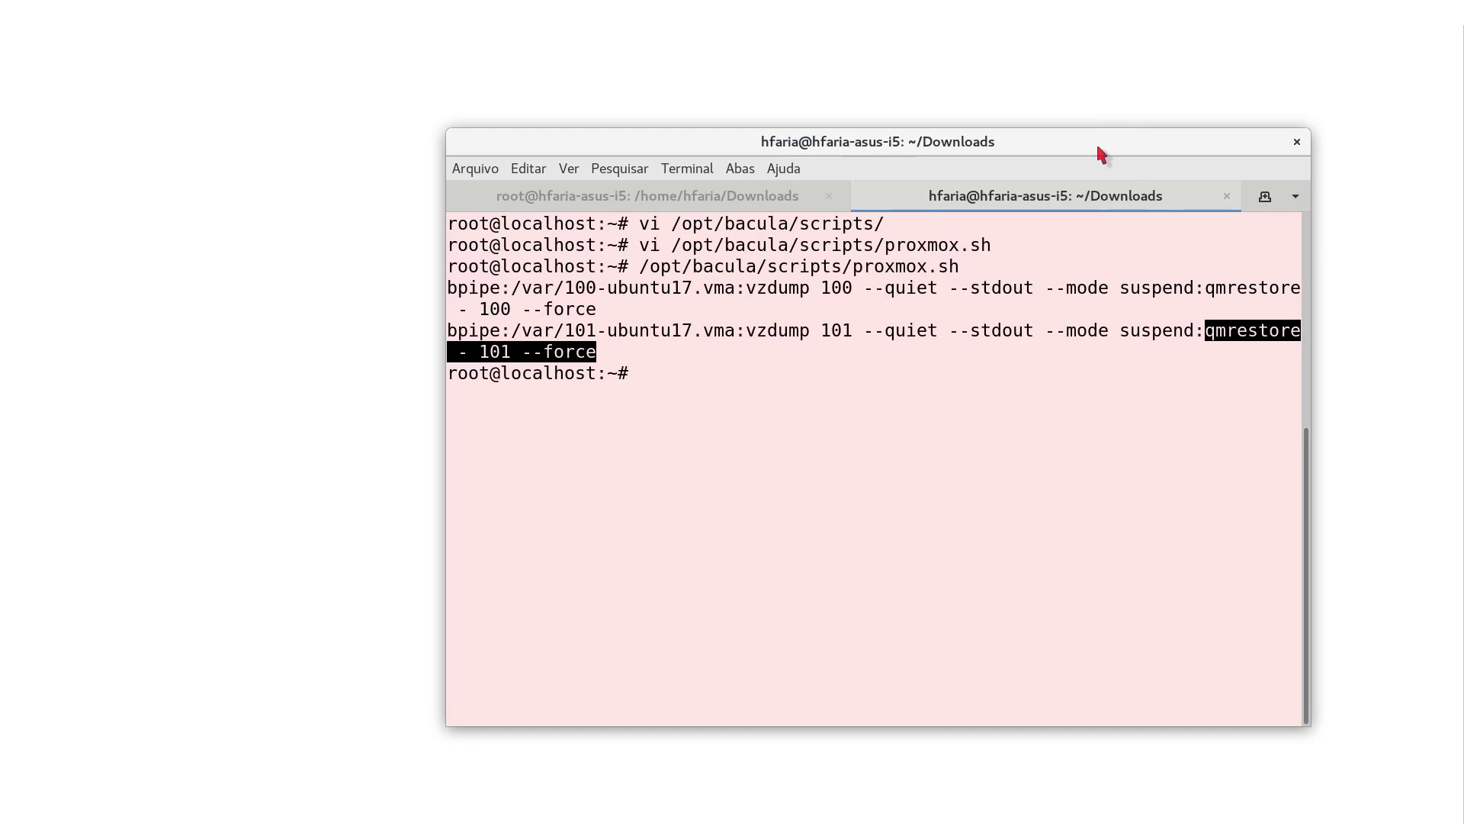
right_click(1099, 151)
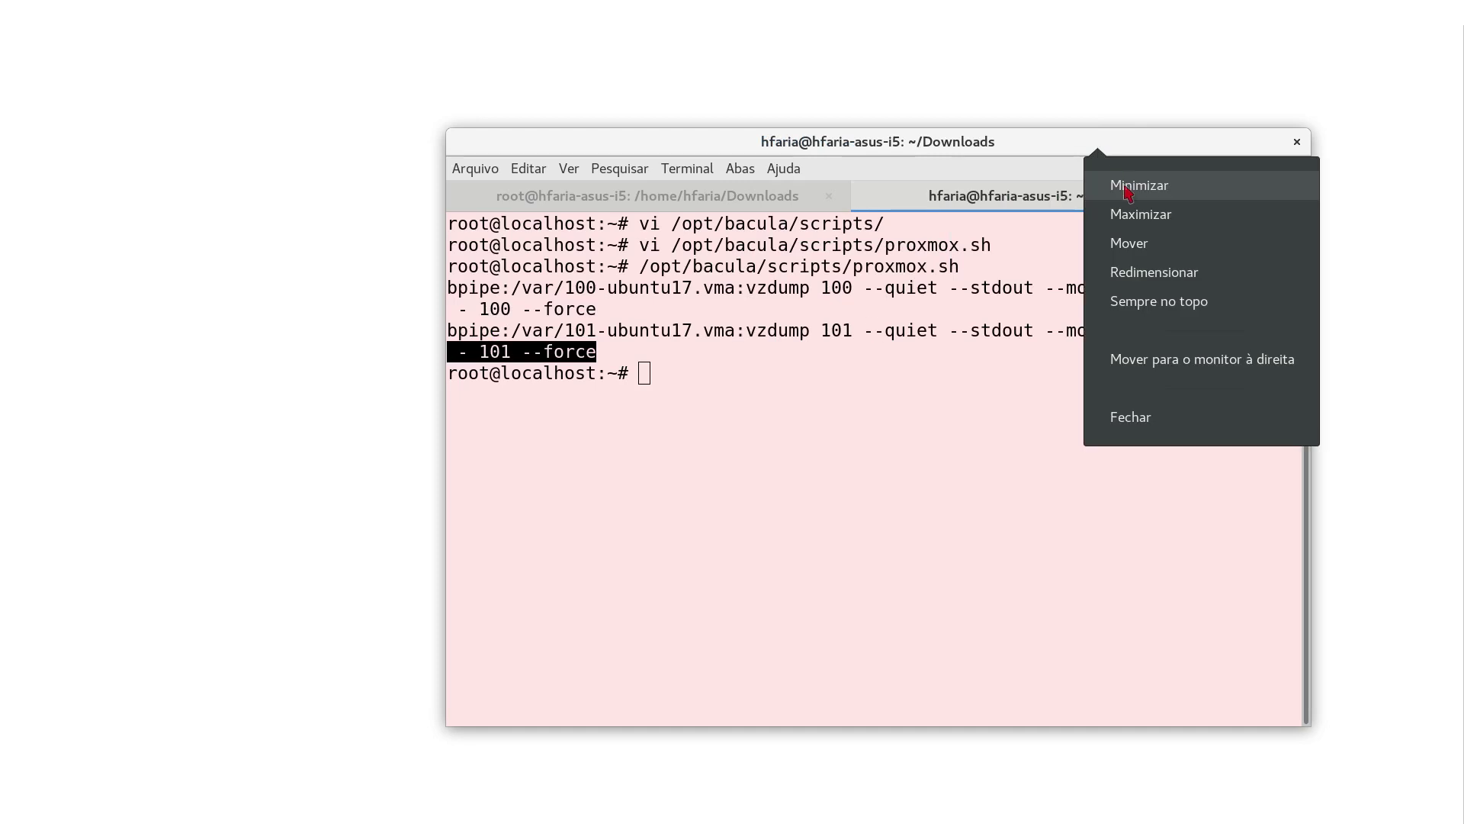